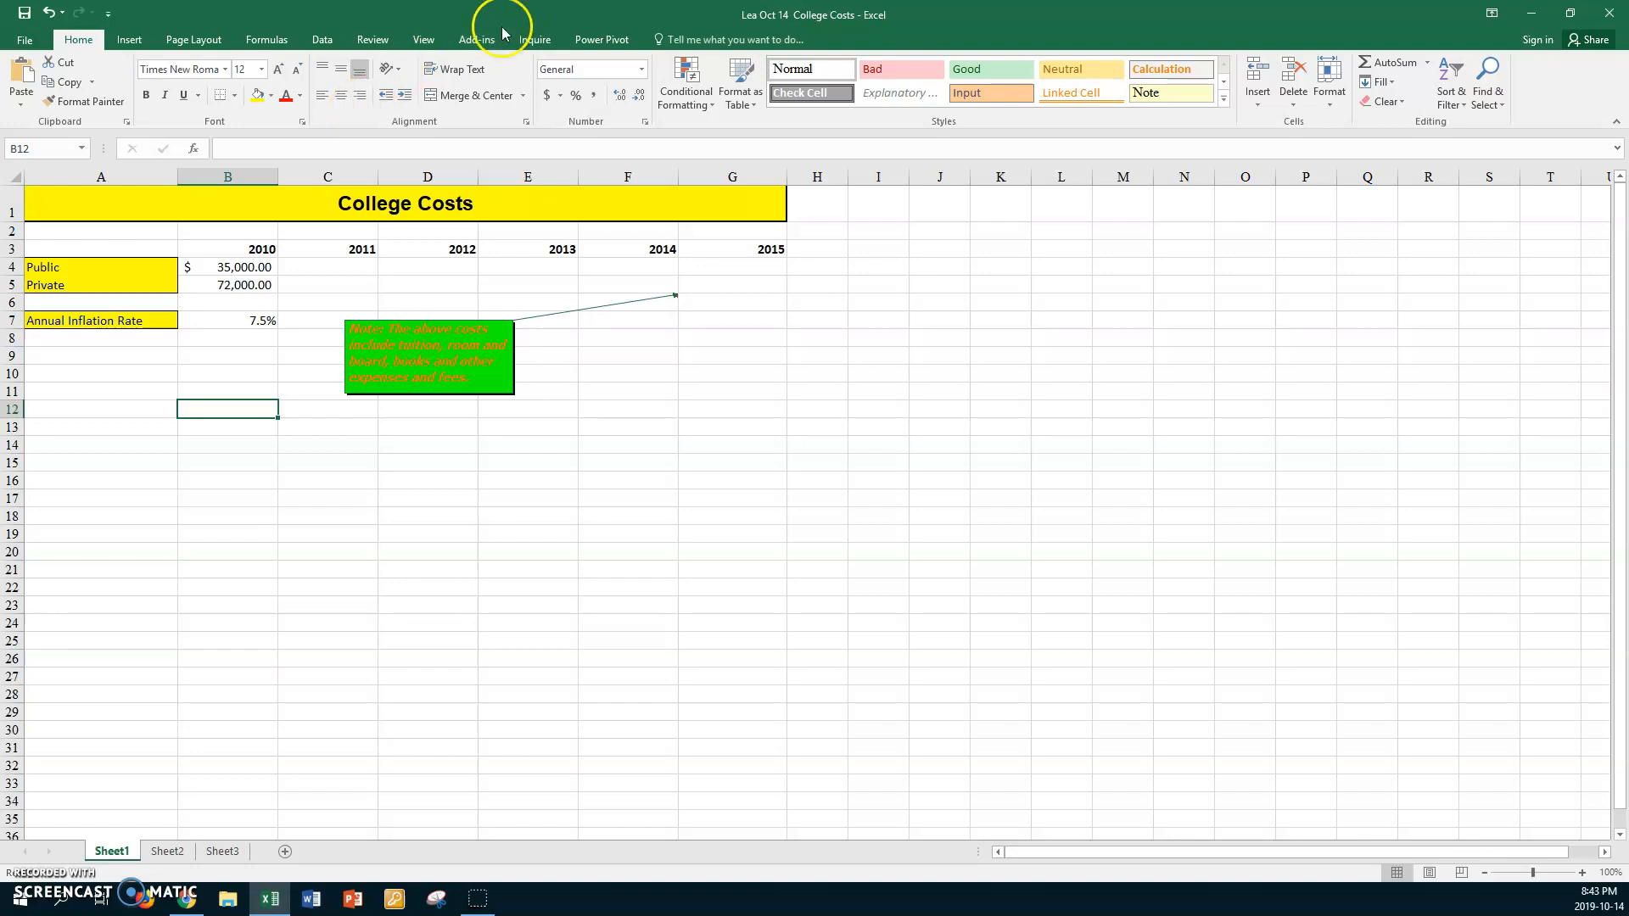
Set the worksheet zoom to a custom magnification of 150%
left_click(424, 39)
left_click(343, 89)
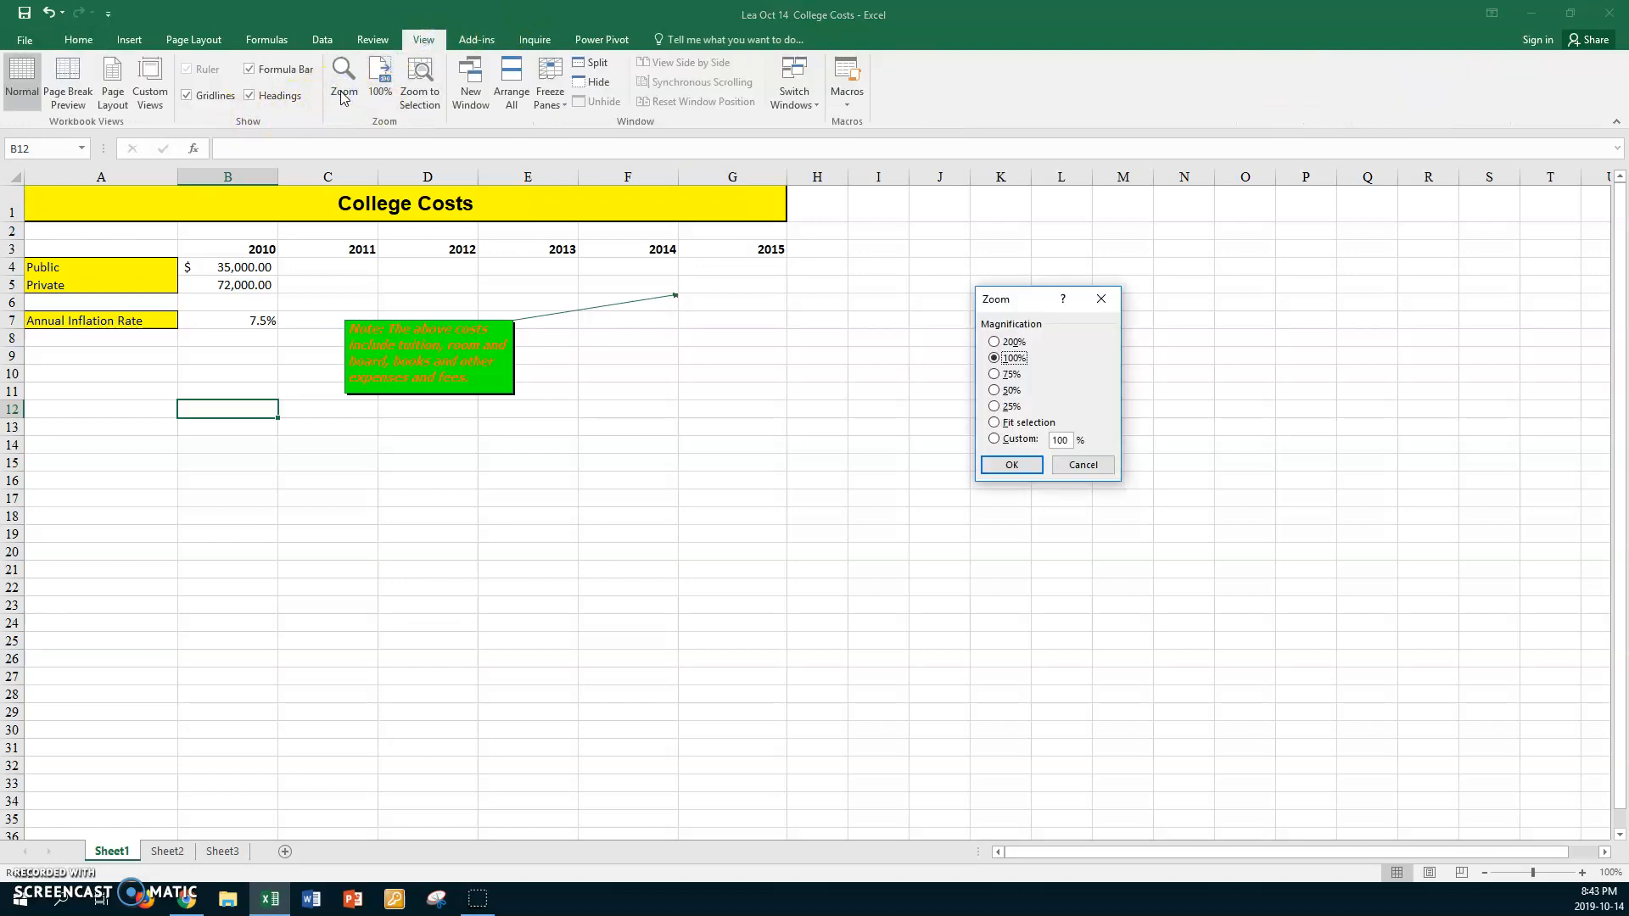
left_click(995, 440)
type("150")
key("Return")
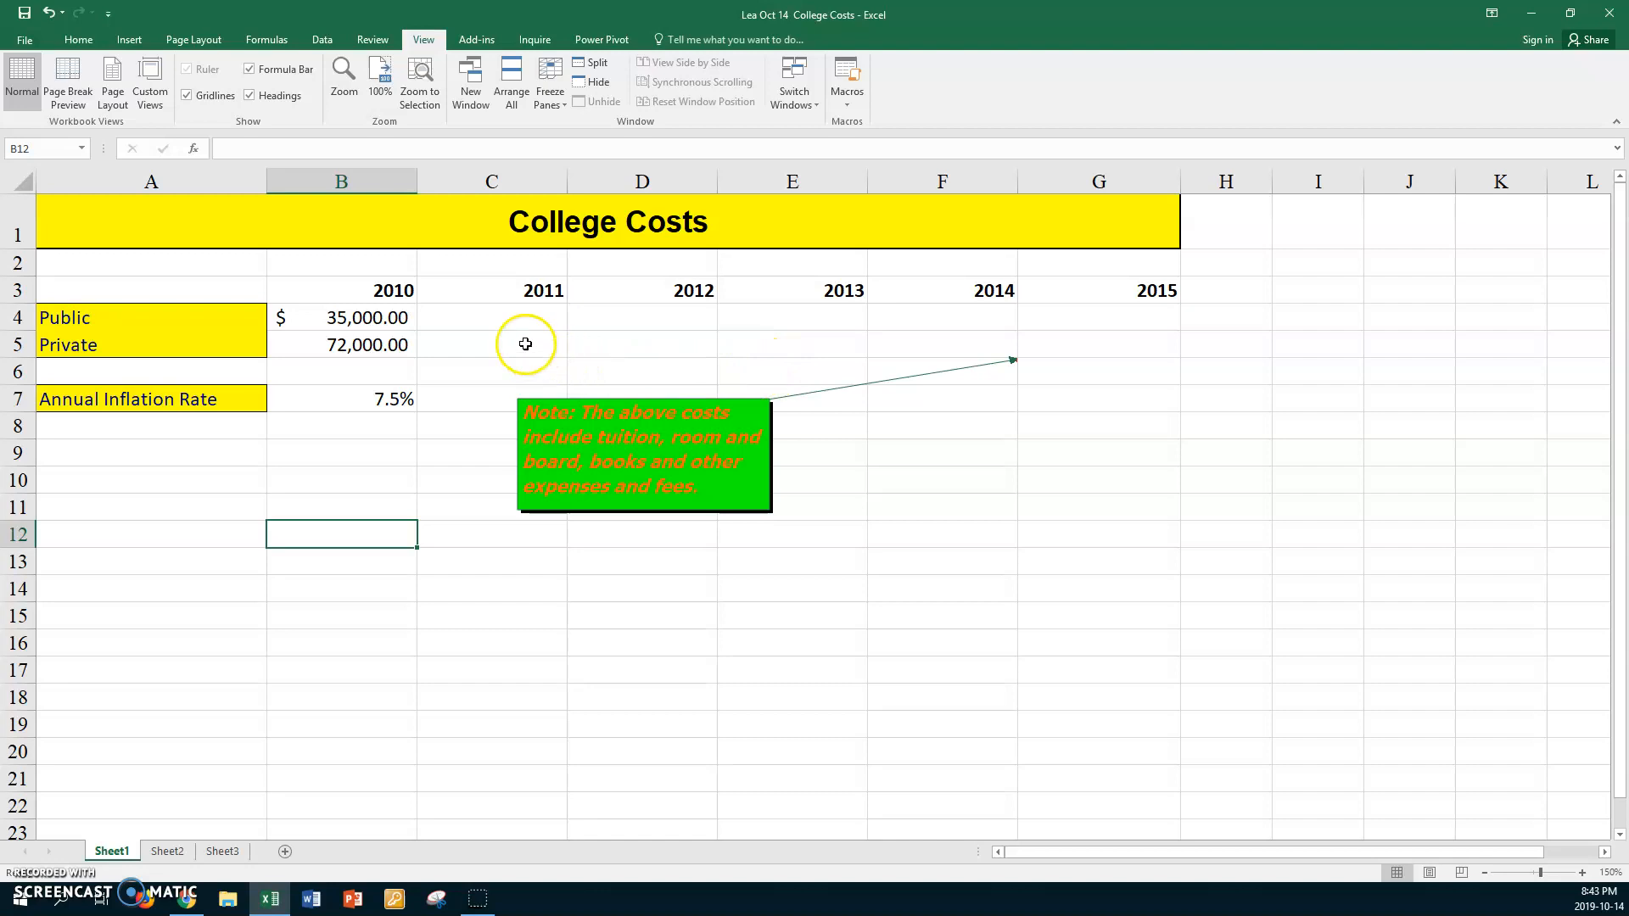
Inspect the 2010 public and private costs and the annual inflation rate in column B
left_click(458, 315)
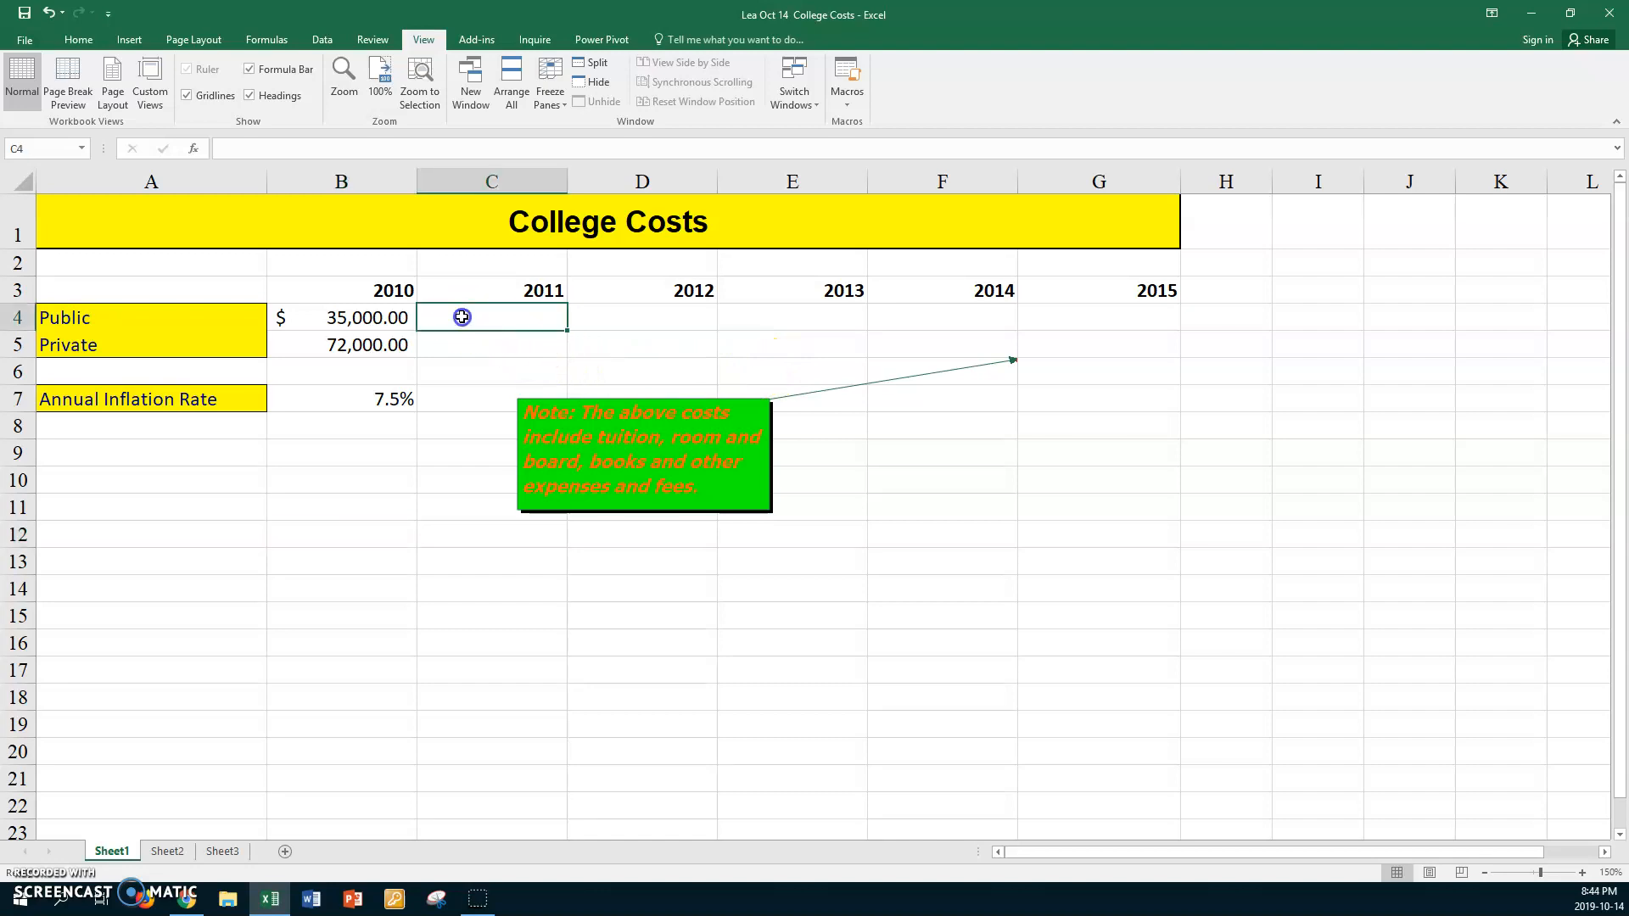
left_click(342, 318)
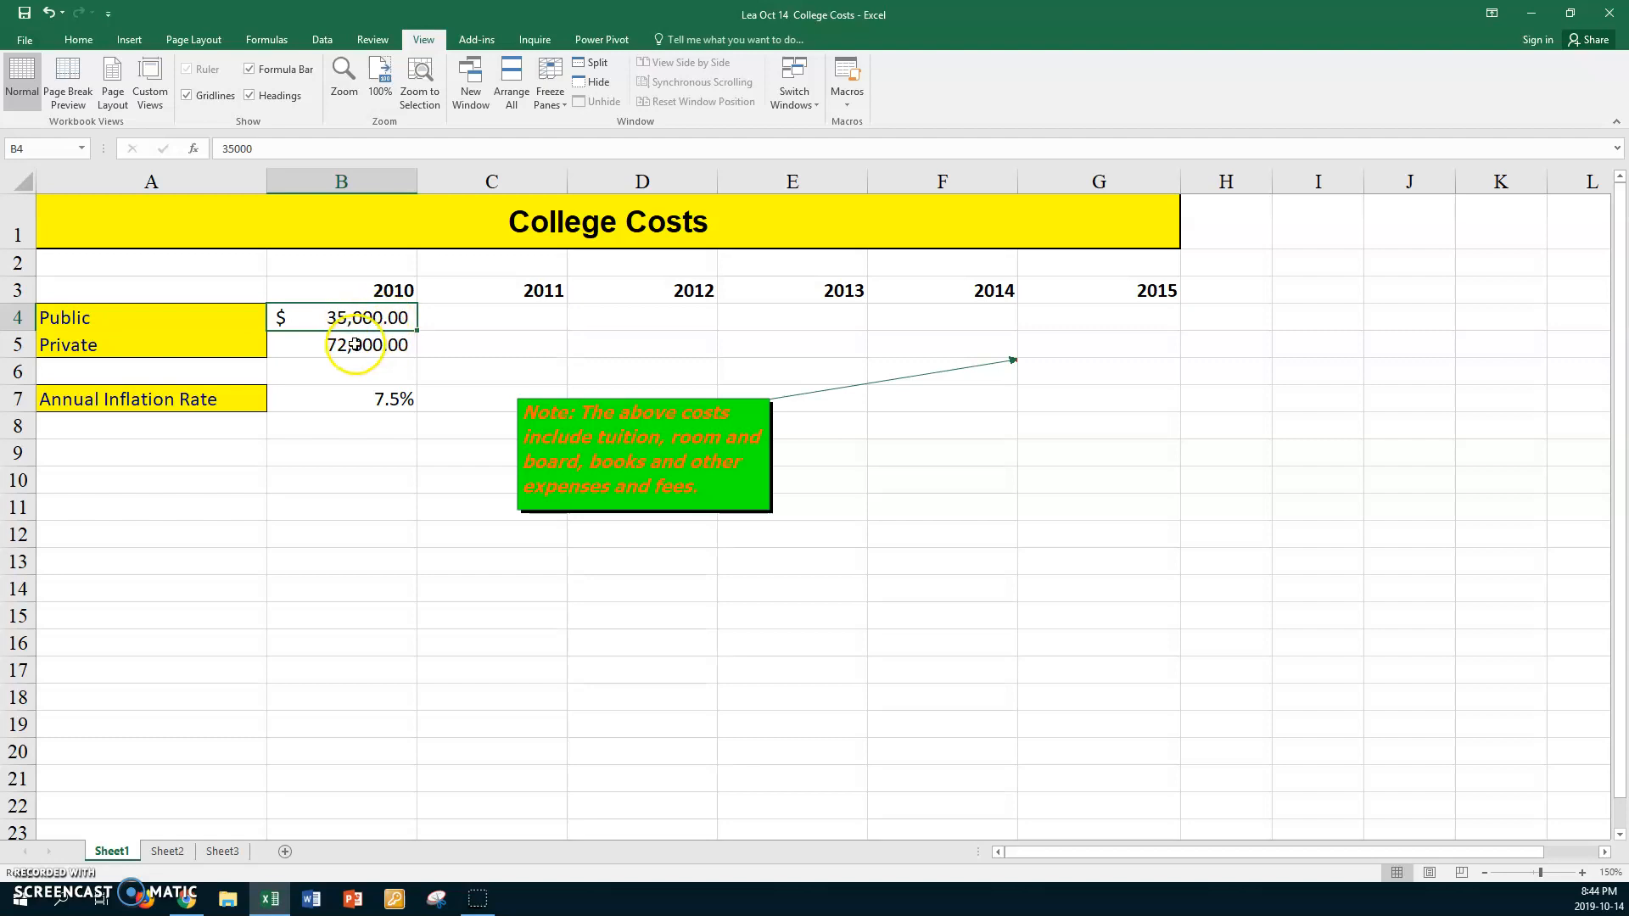
left_click(354, 345)
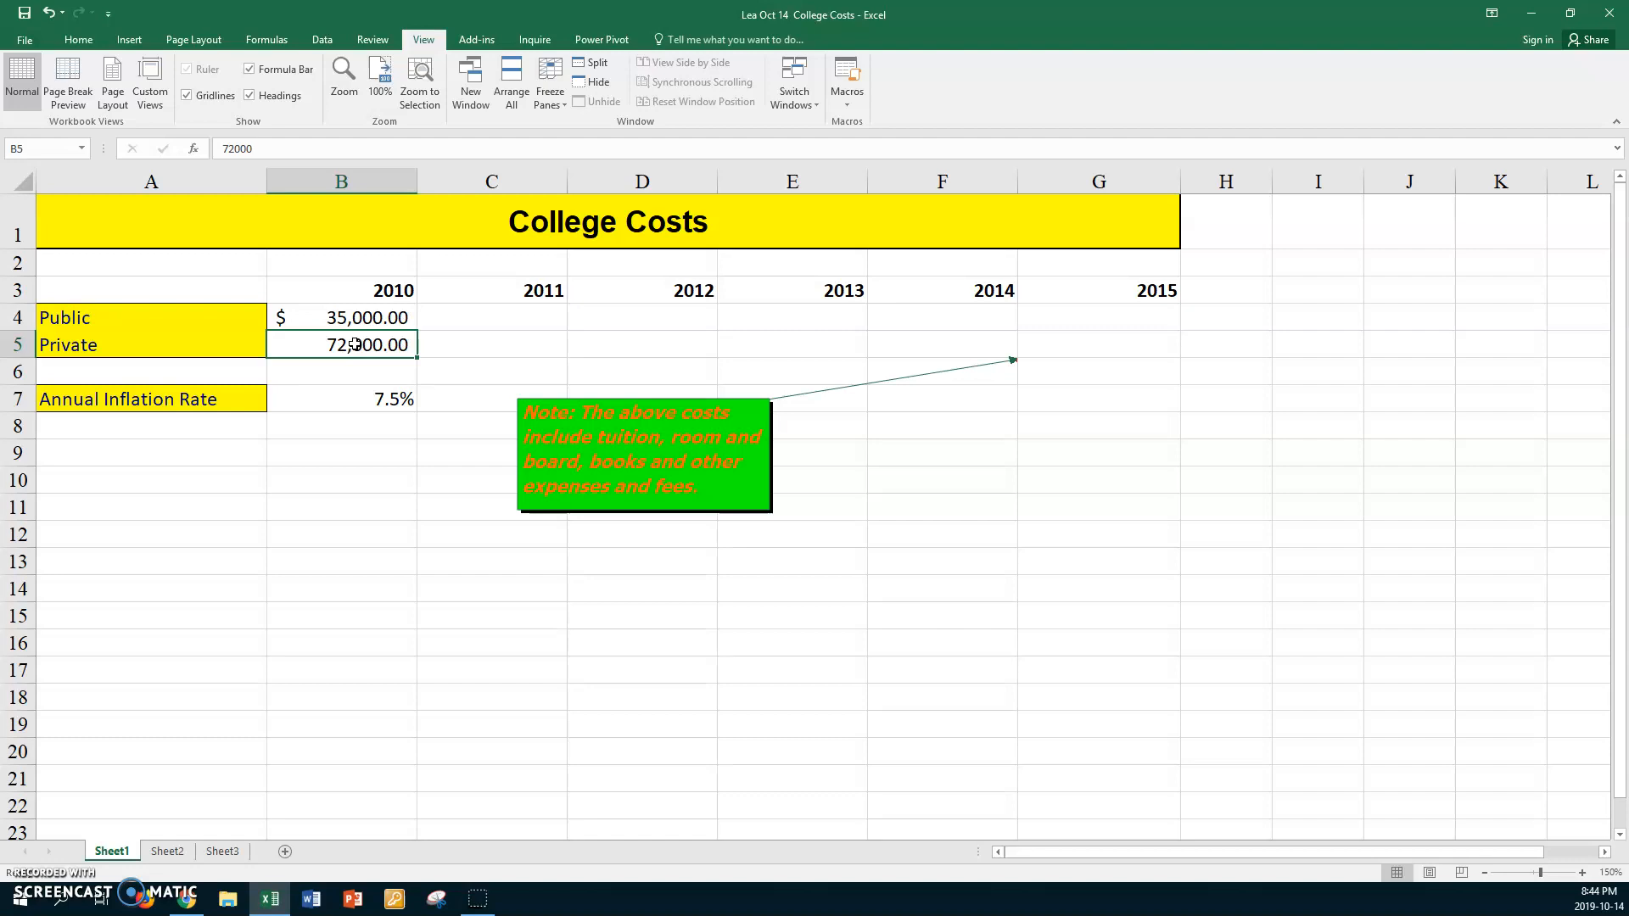
left_click(321, 406)
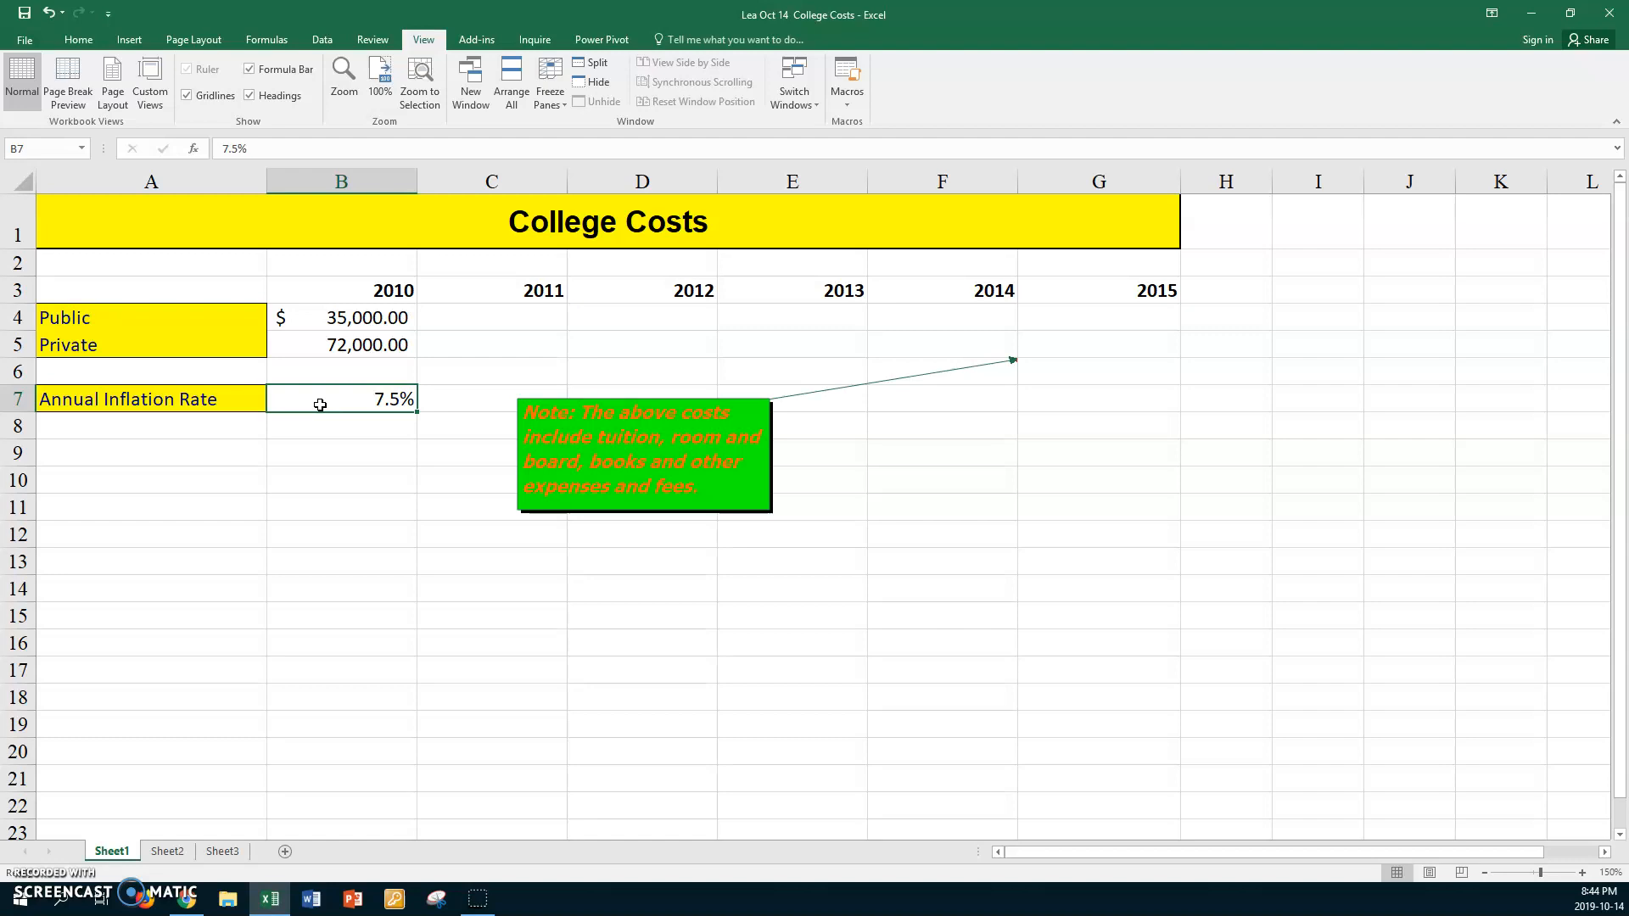
left_click(311, 409)
Enter the formula =B4+(B4*$B$7) in C4 to calculate the 2011 public college cost
left_click(481, 317)
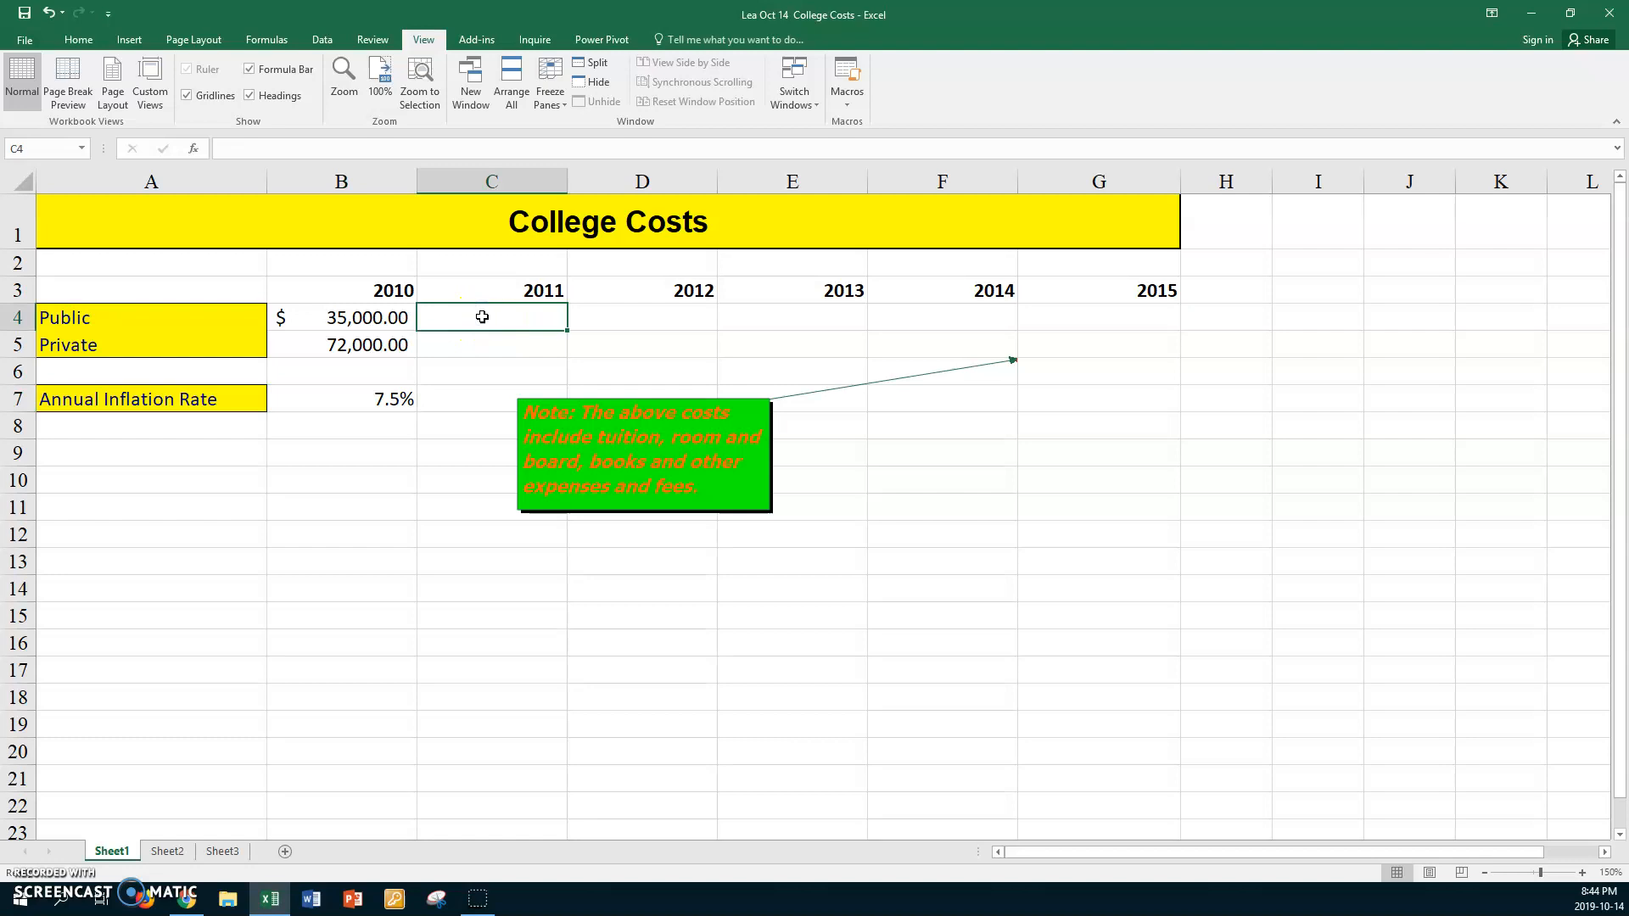
type("=")
left_click(351, 318)
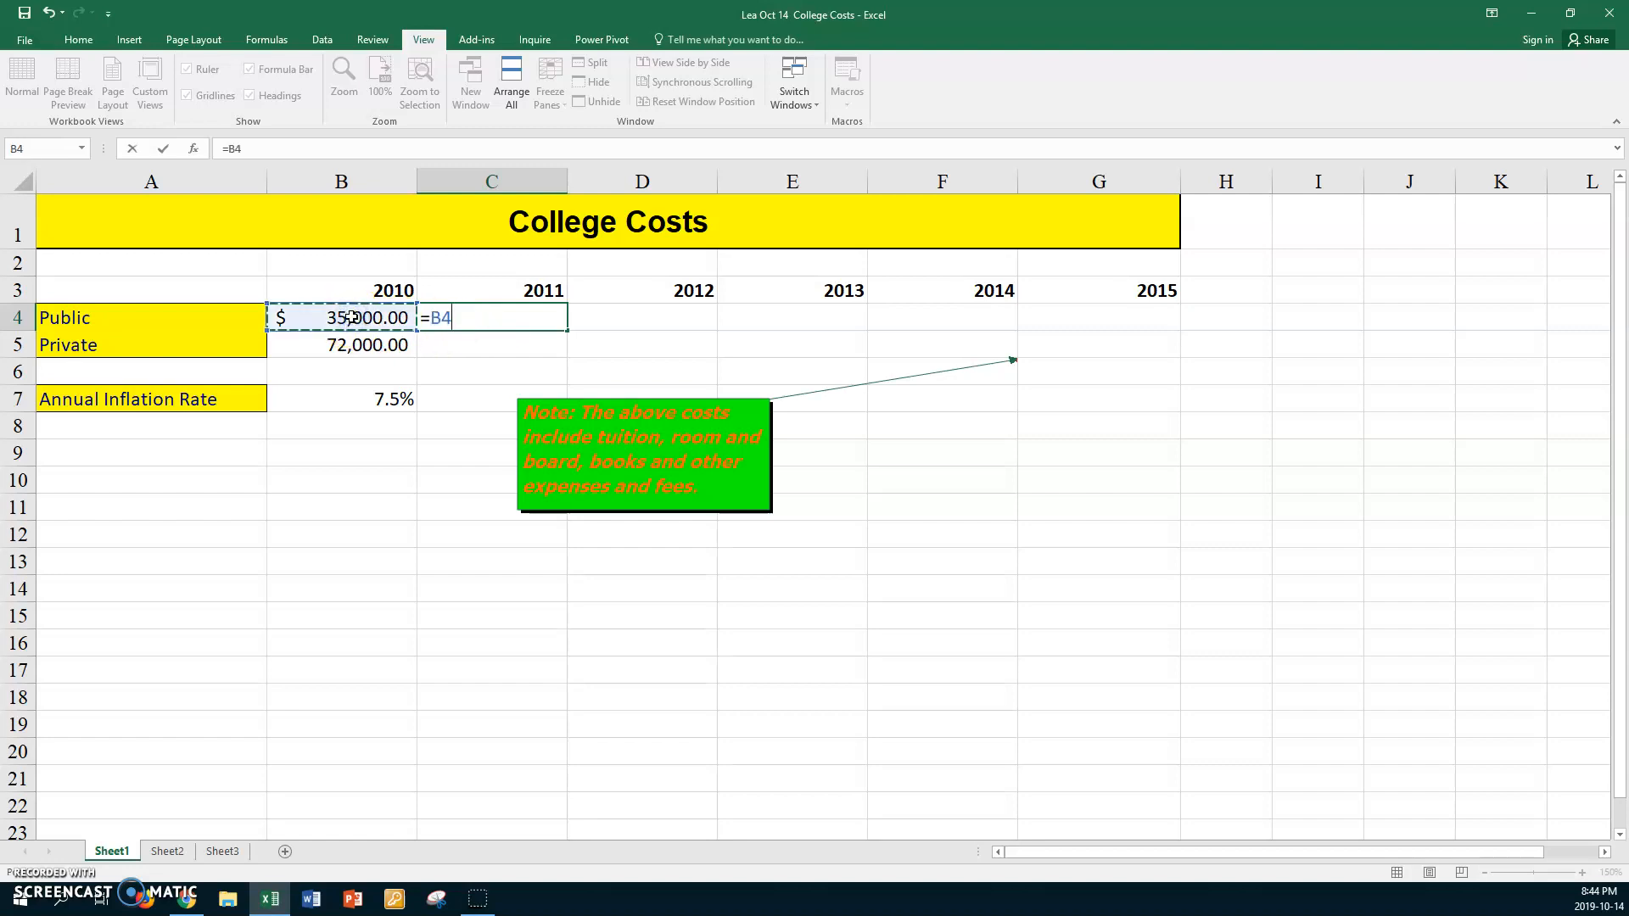
left_click(431, 314)
left_click(350, 318)
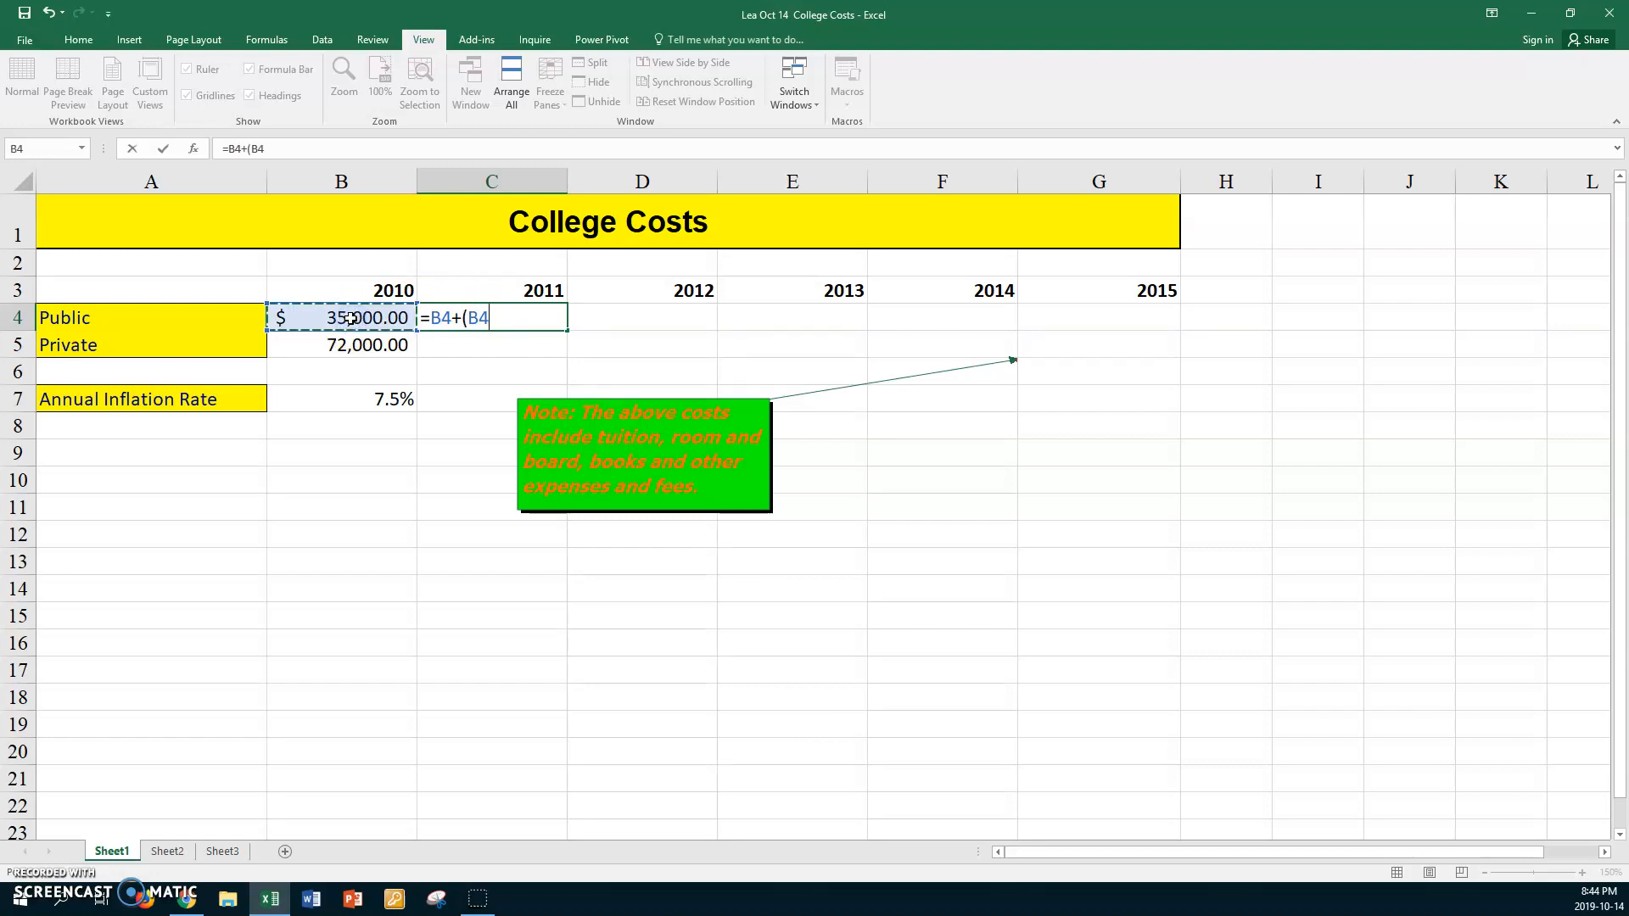
type("*")
left_click(326, 396)
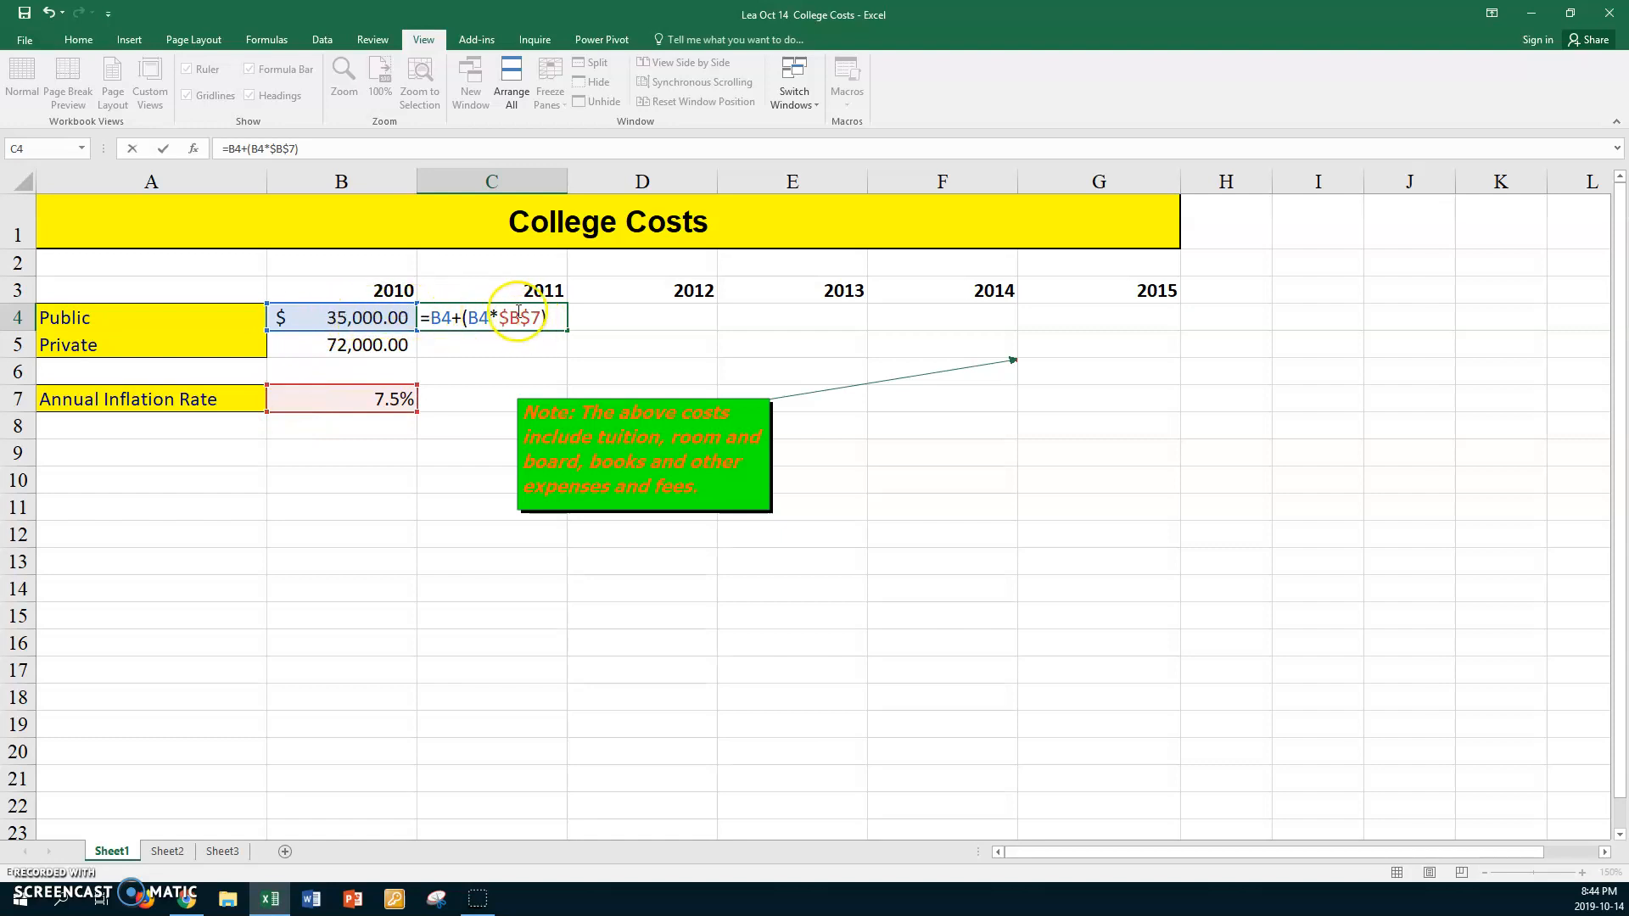
key("Return")
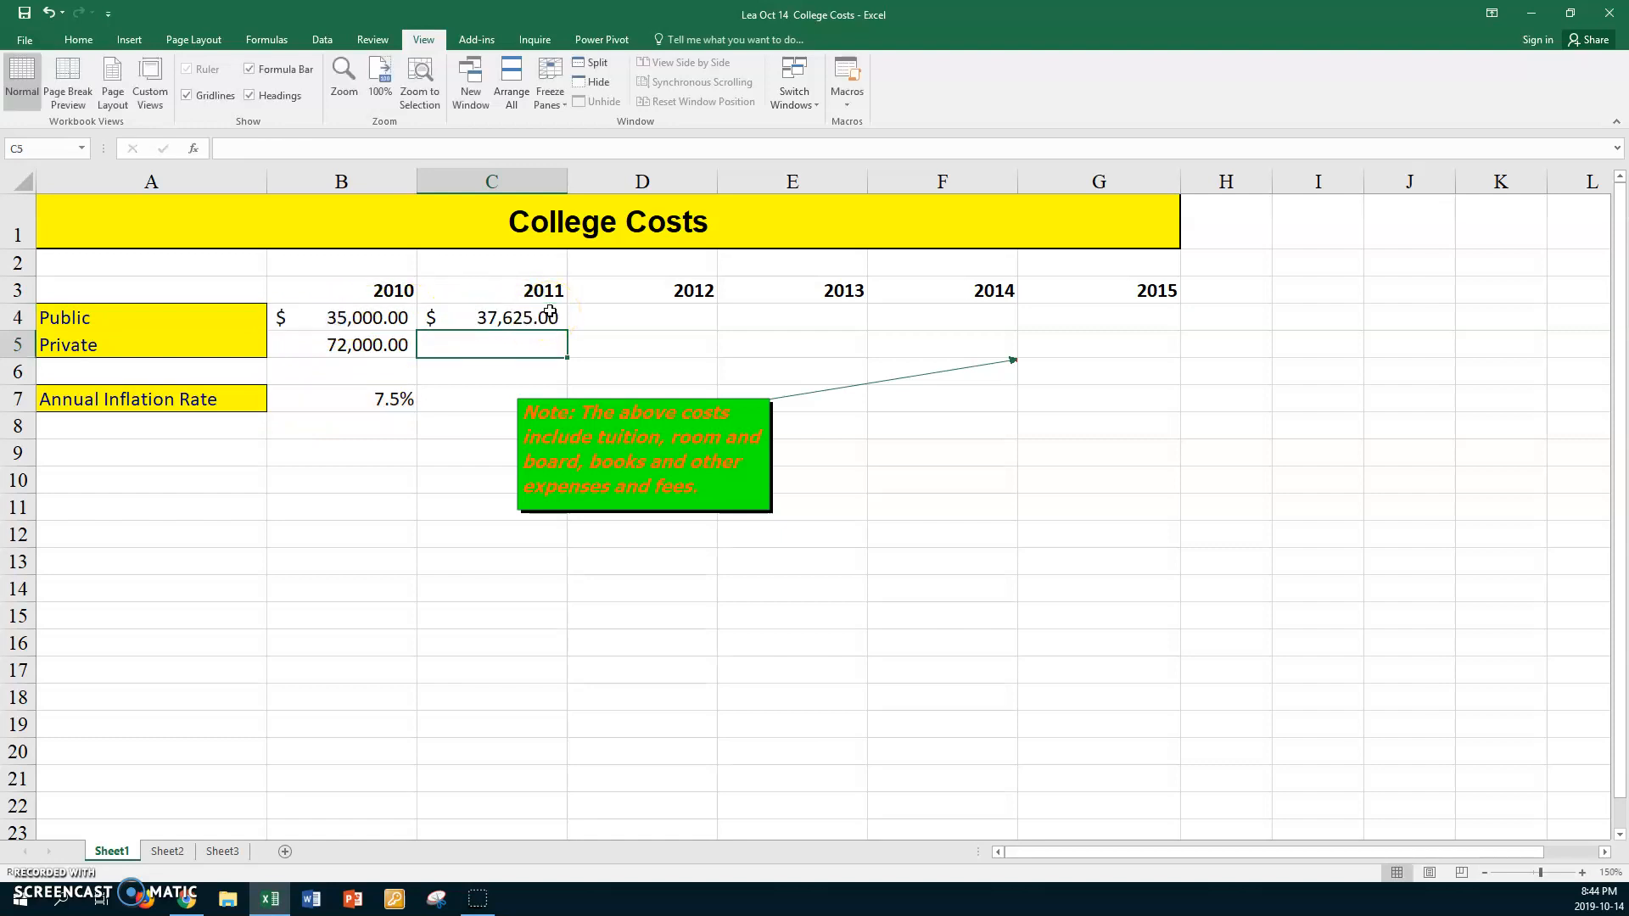
Copy the C4 formula down to C5 and fill both cost rows across through 2015 in column G
left_click(469, 317)
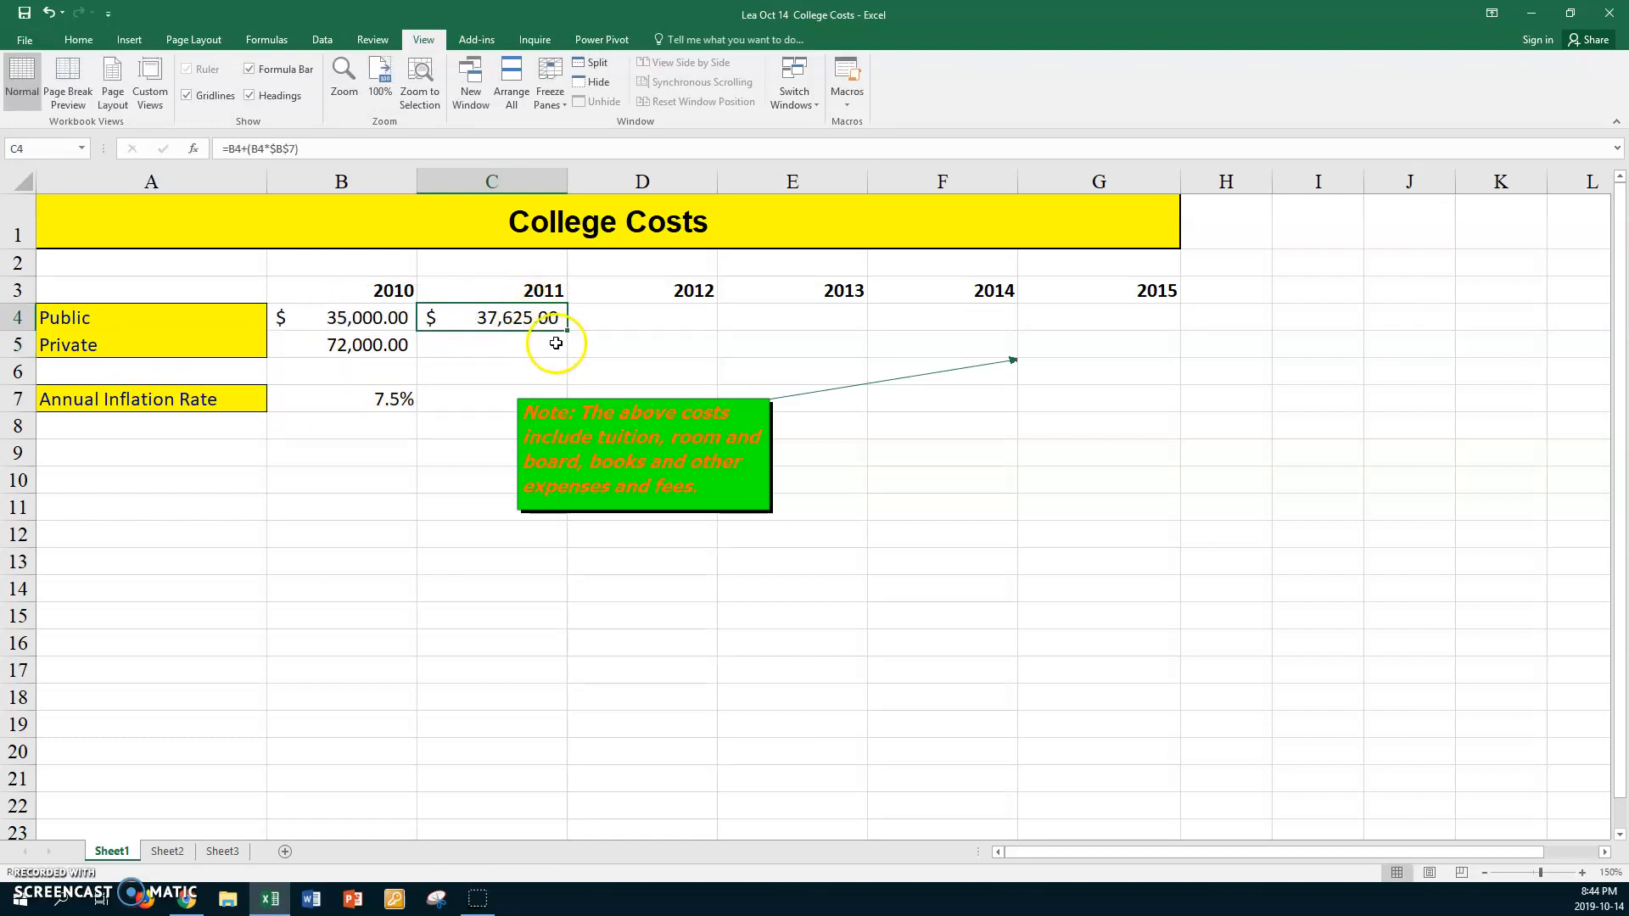
left_click_drag(570, 332, 560, 344)
left_click(533, 344)
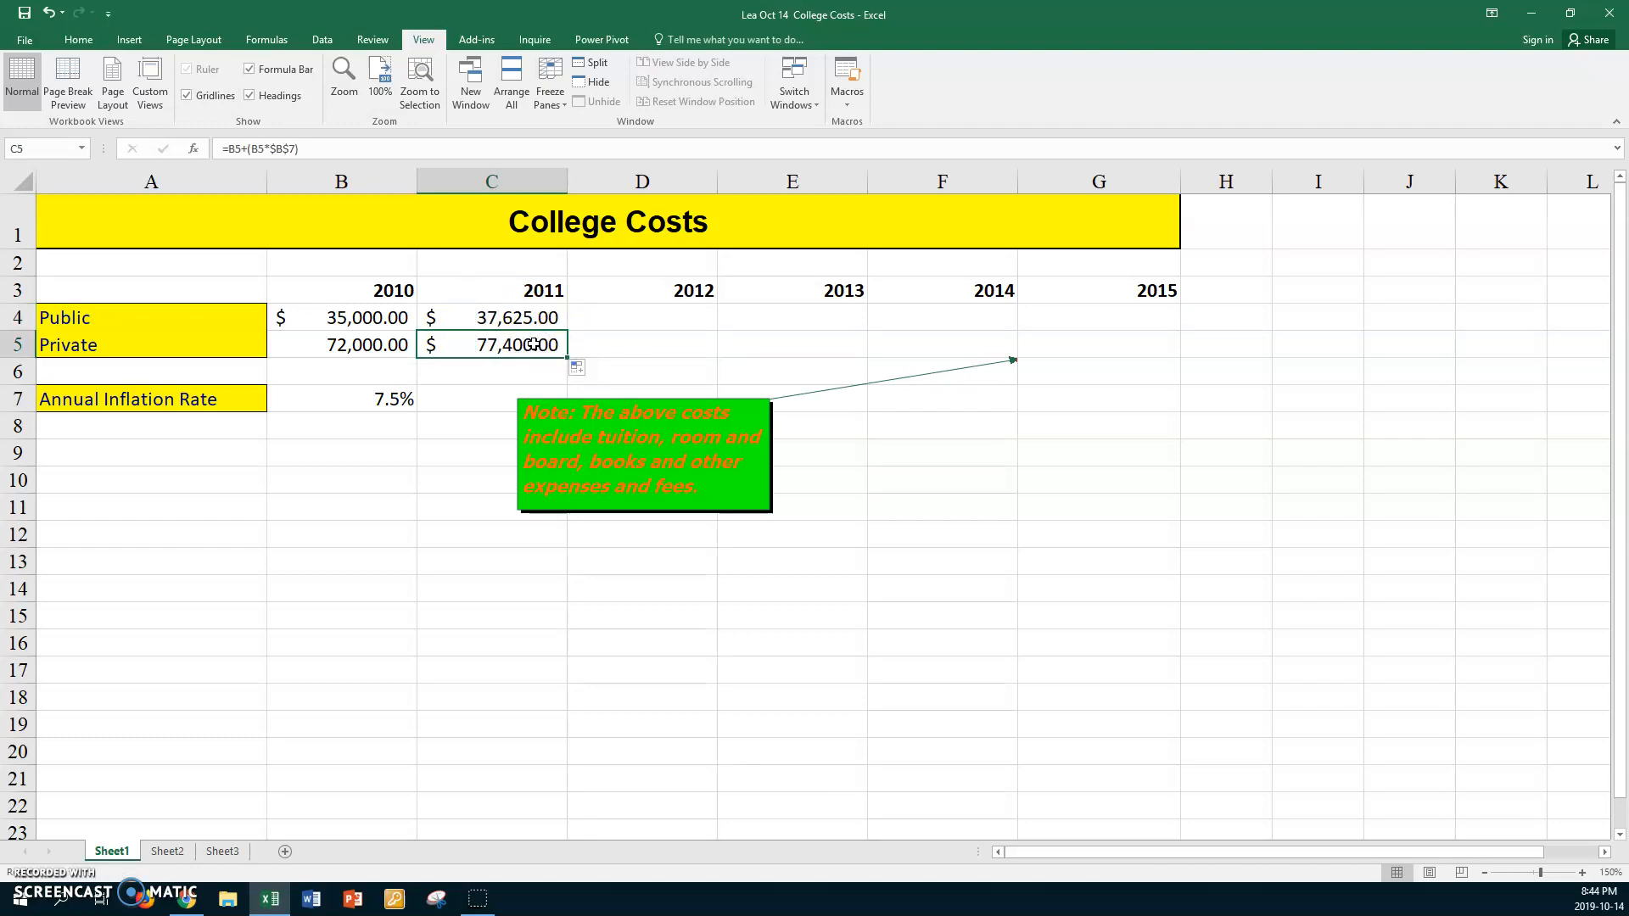
key("ctrl+grave")
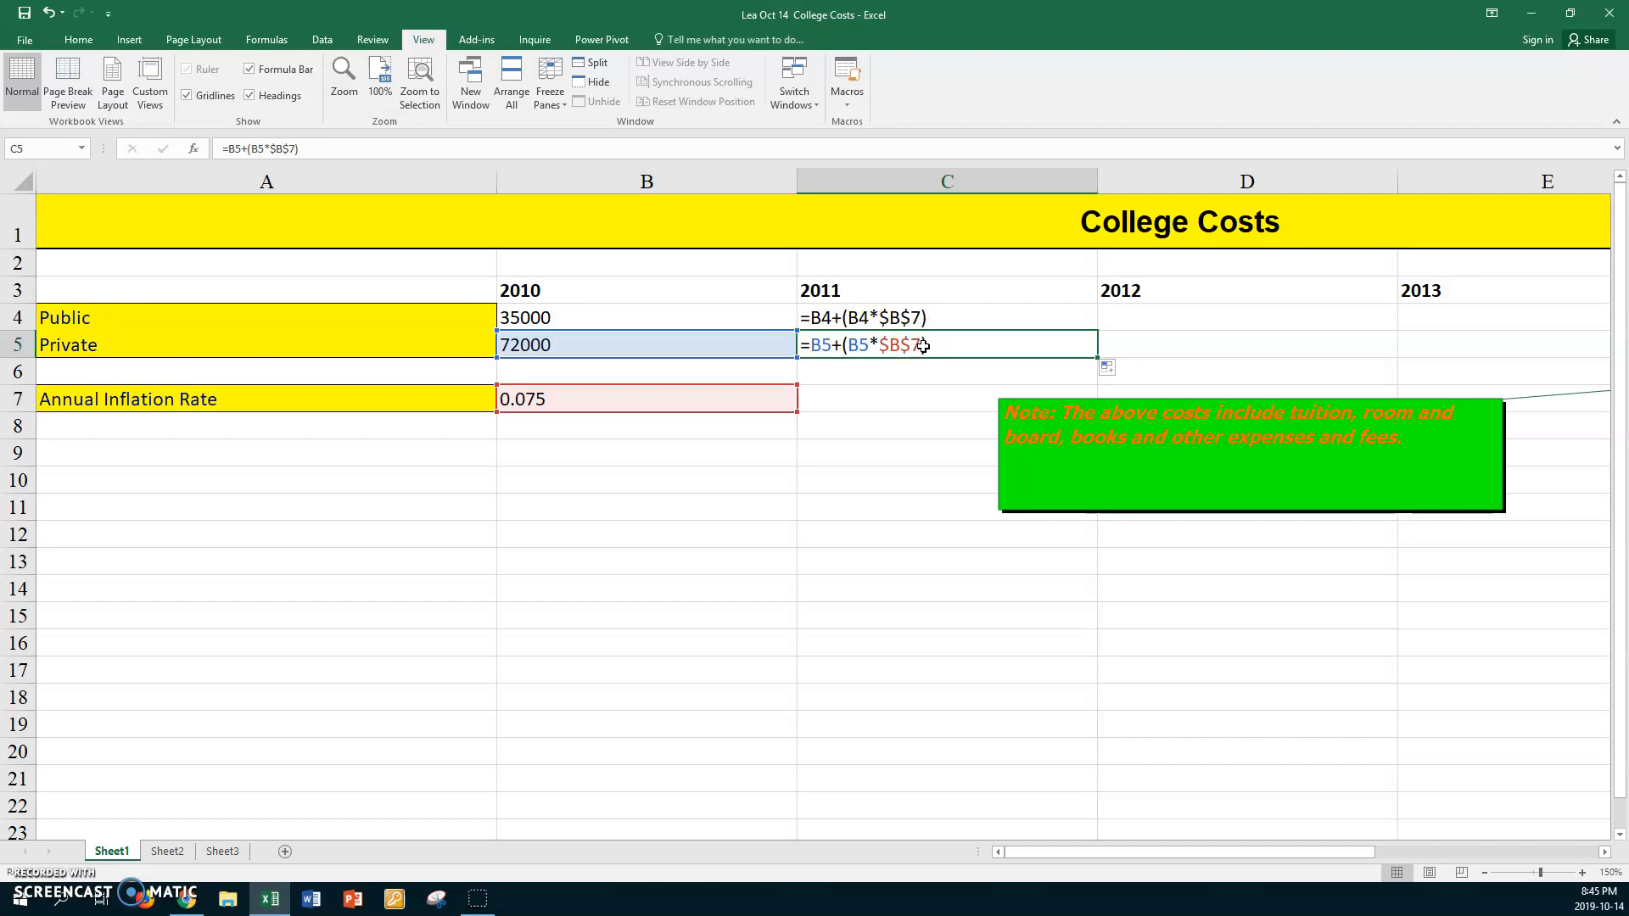
key("ctrl+grave")
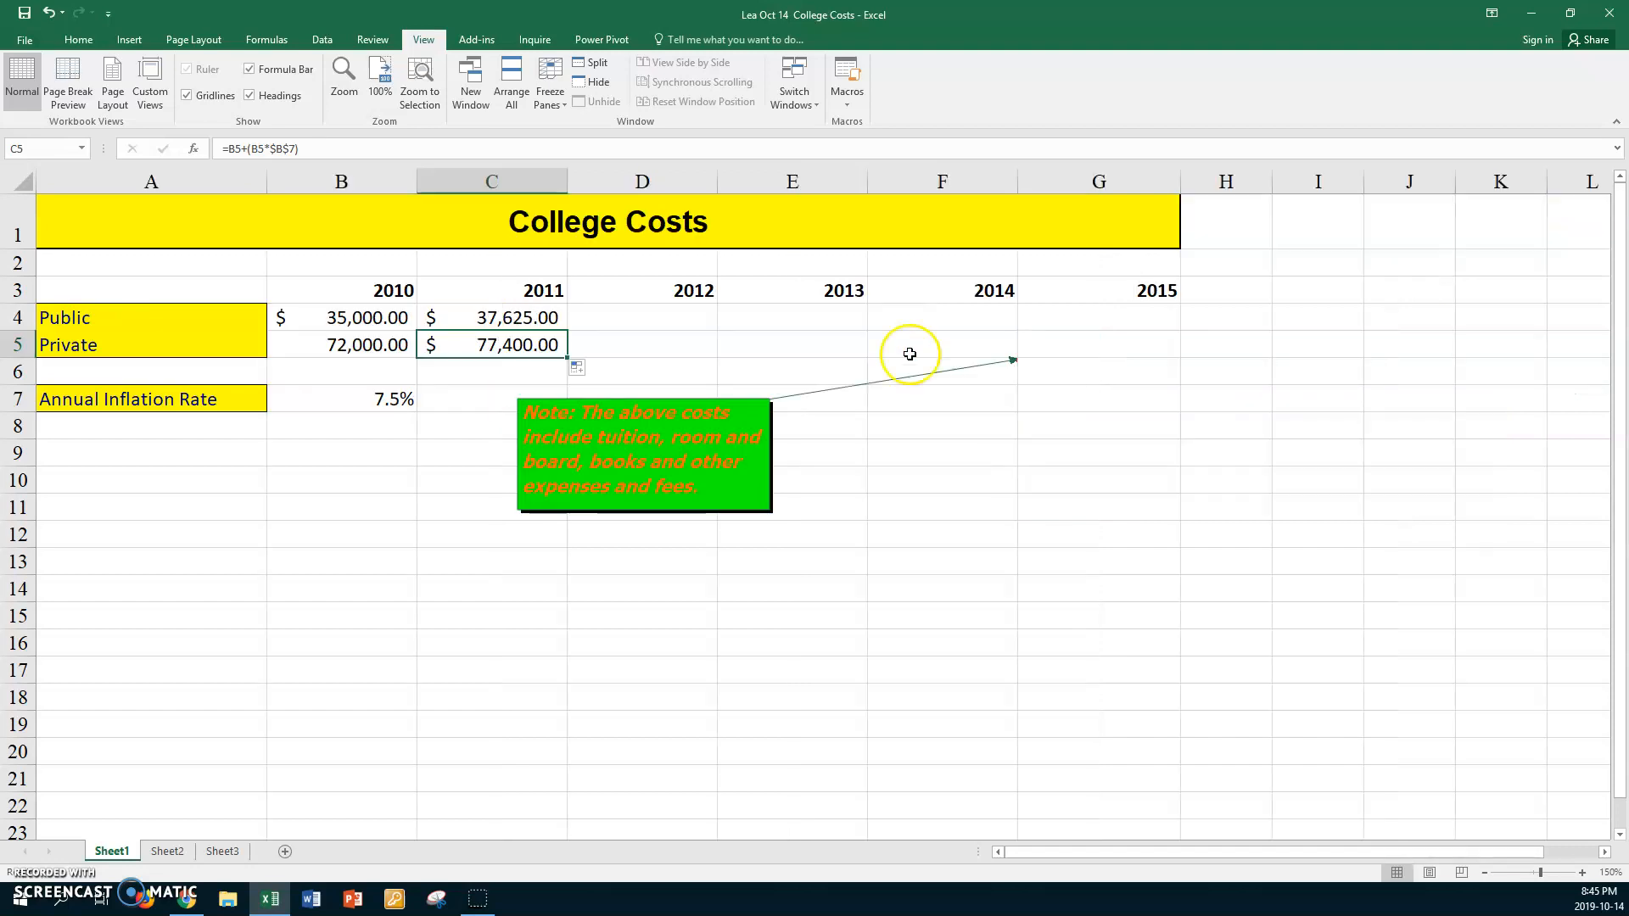
left_click(540, 318)
left_click_drag(538, 323, 1114, 333)
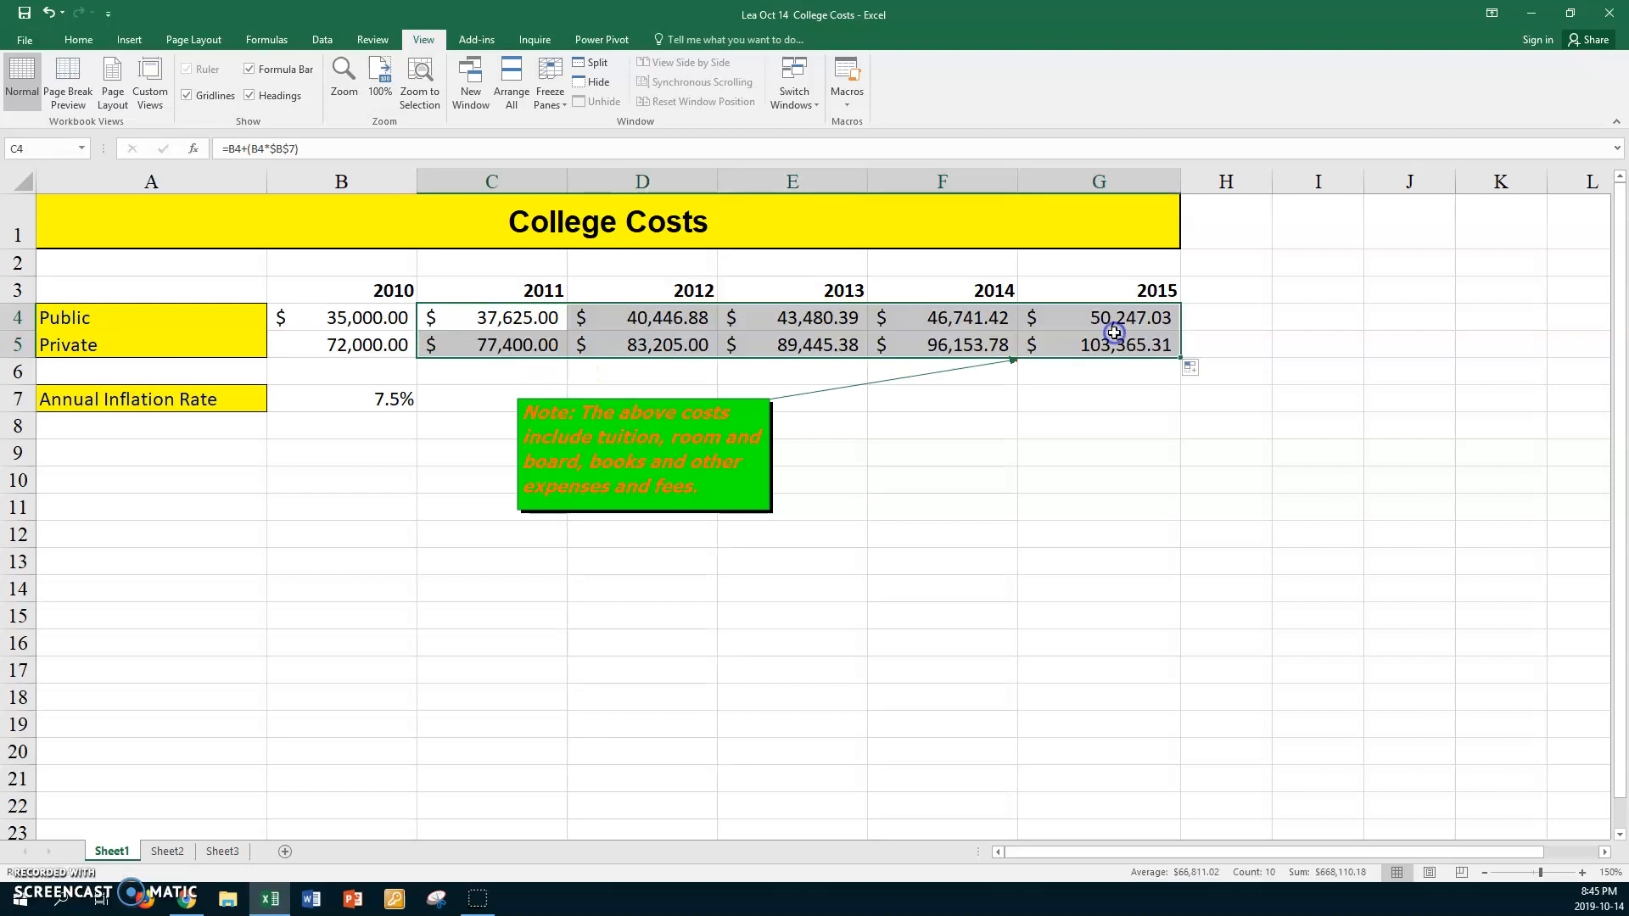
Examine the copied formulas in the Public and Private rows, including with the sheet's formulas displayed
left_click(646, 320)
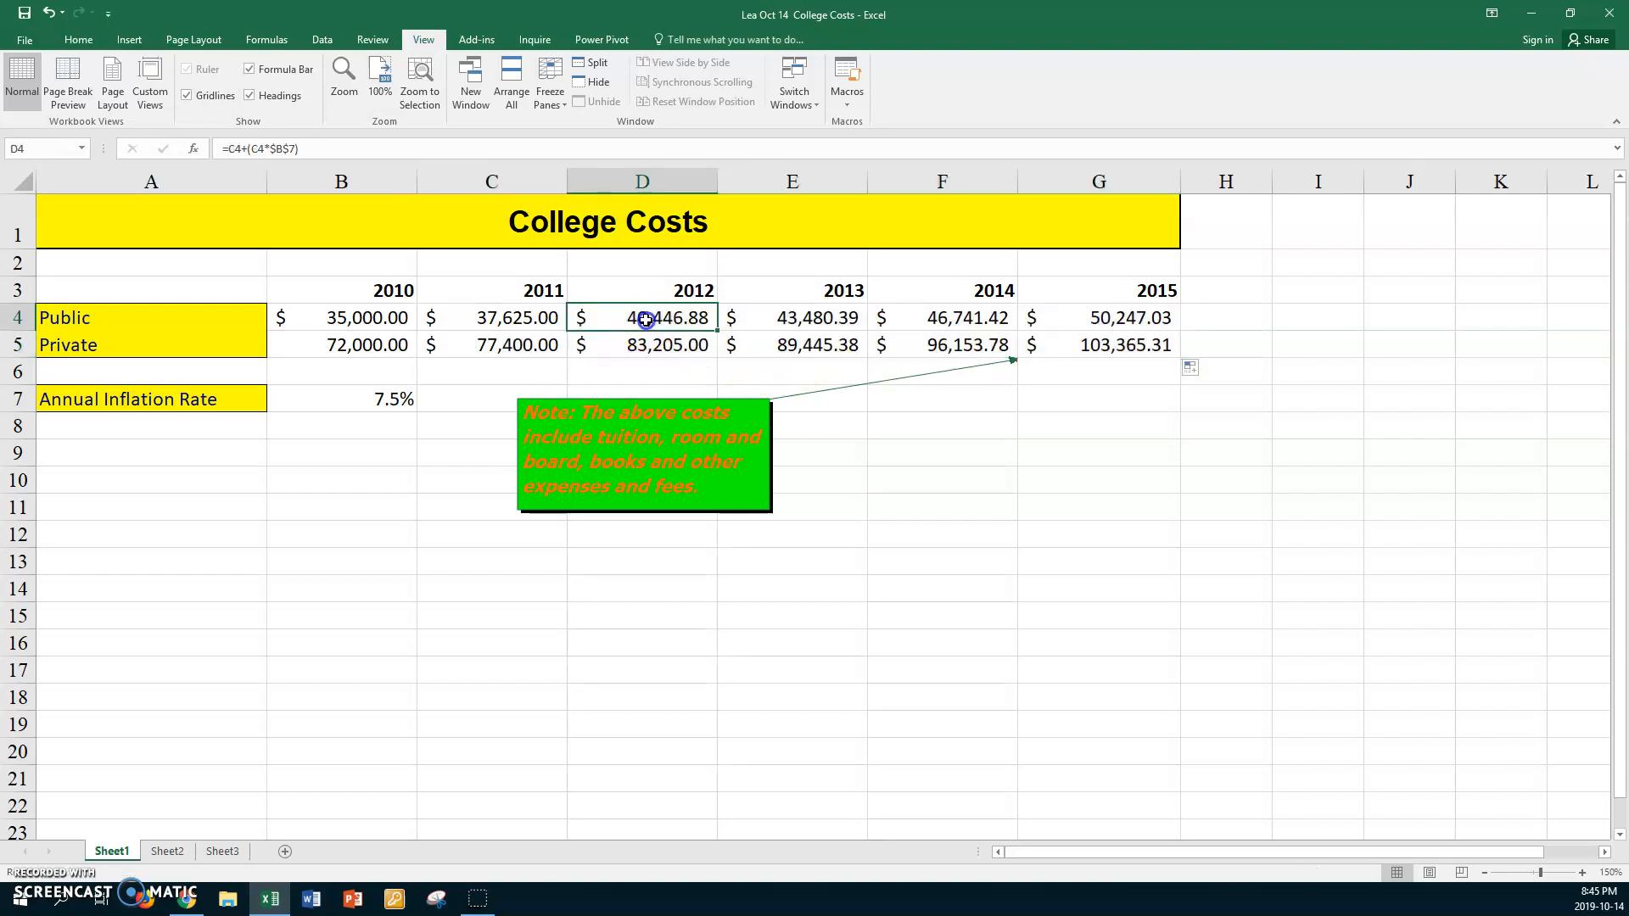
left_click(798, 319)
left_click(948, 318)
left_click(1114, 319)
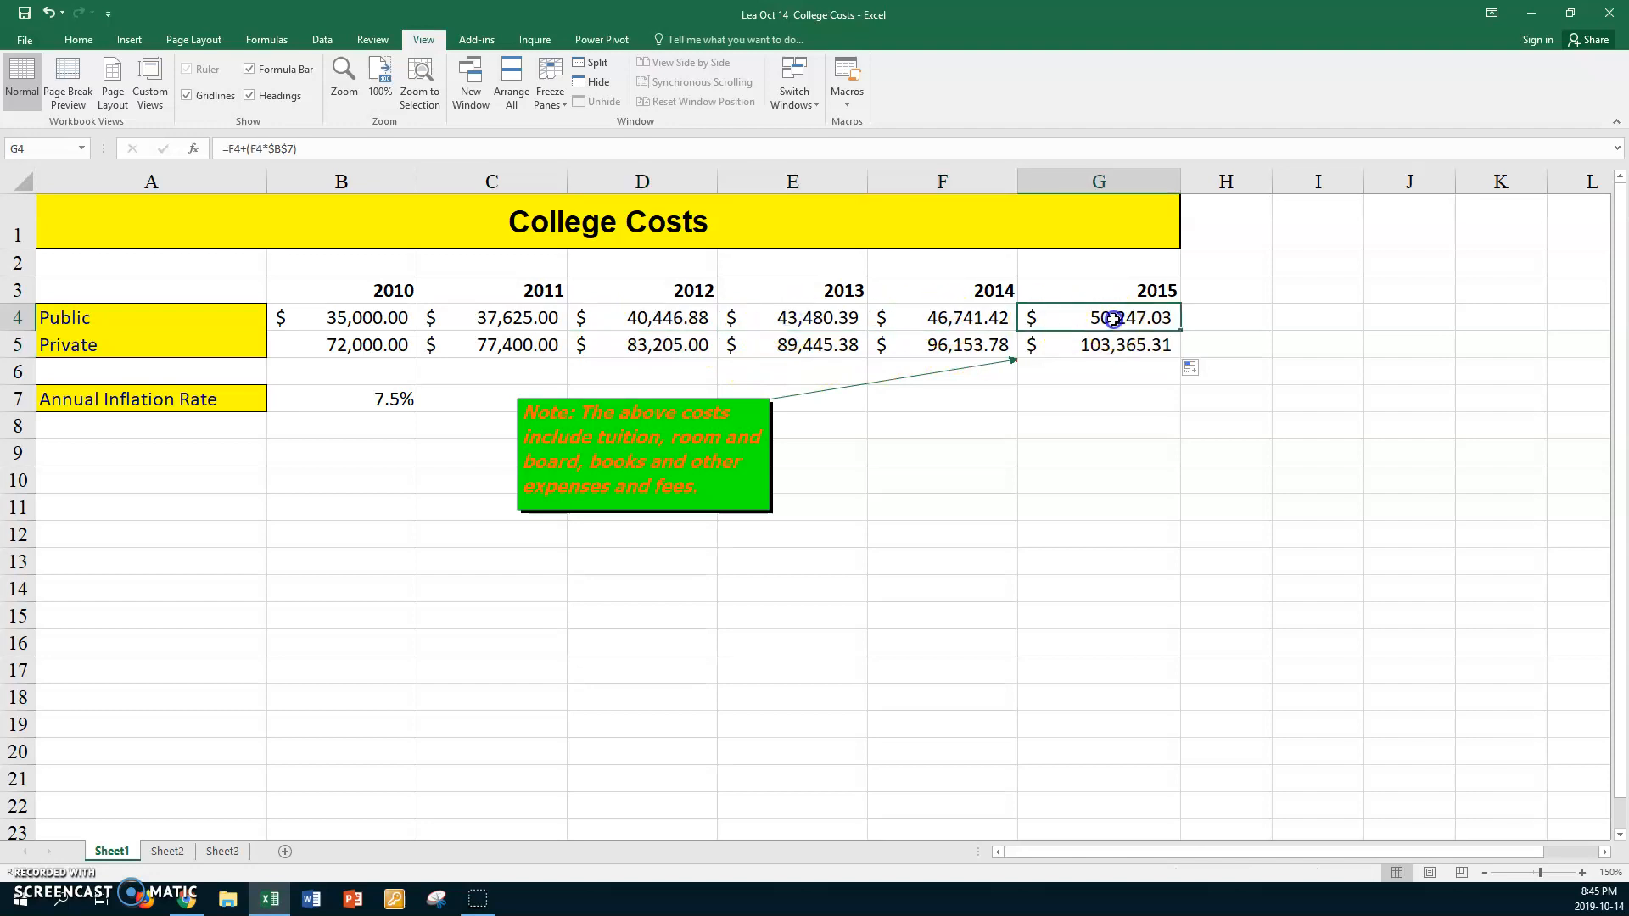
left_click(519, 347)
left_click(619, 347)
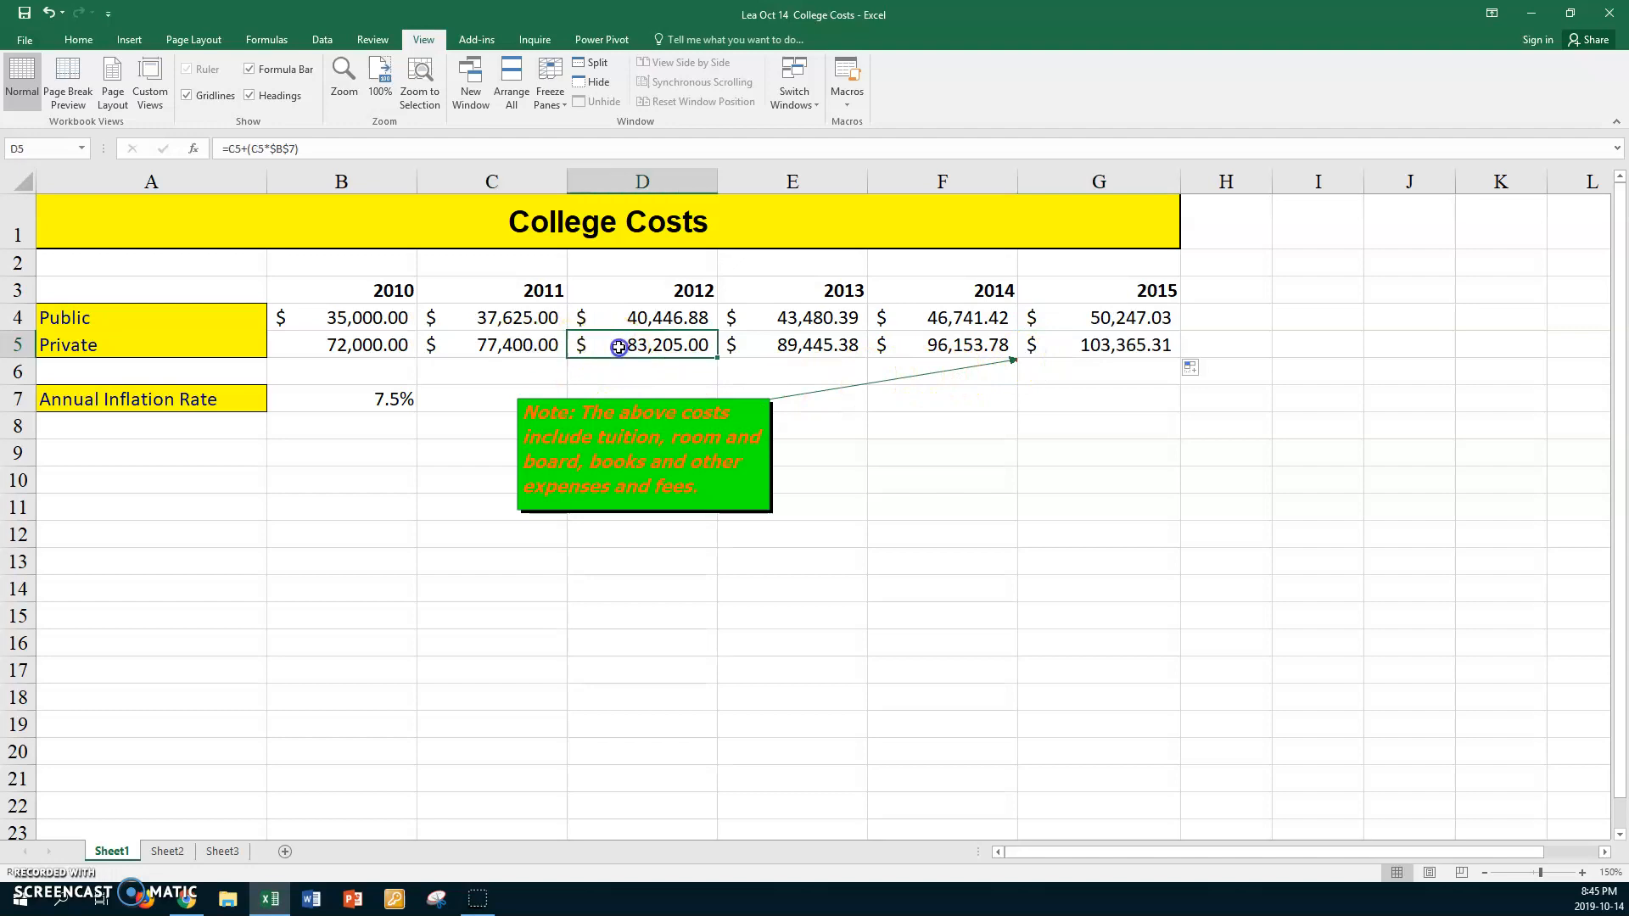
key("ctrl+grave")
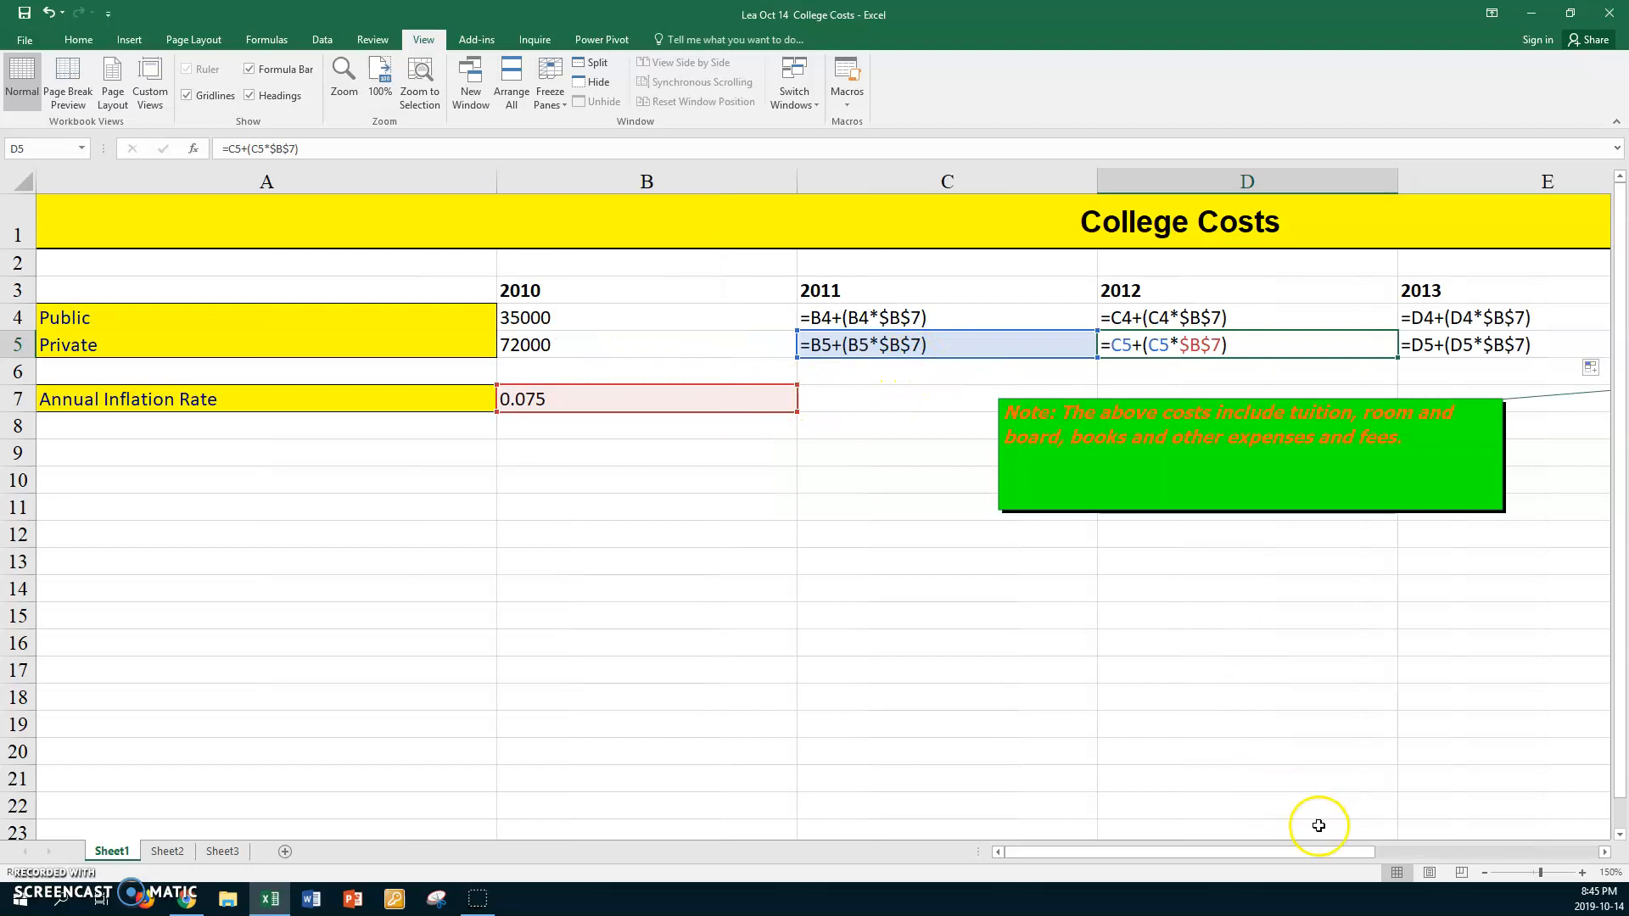
mouse_move(1374, 852)
left_mouse_down()
mouse_move(1494, 849)
mouse_move(1375, 852)
left_mouse_up()
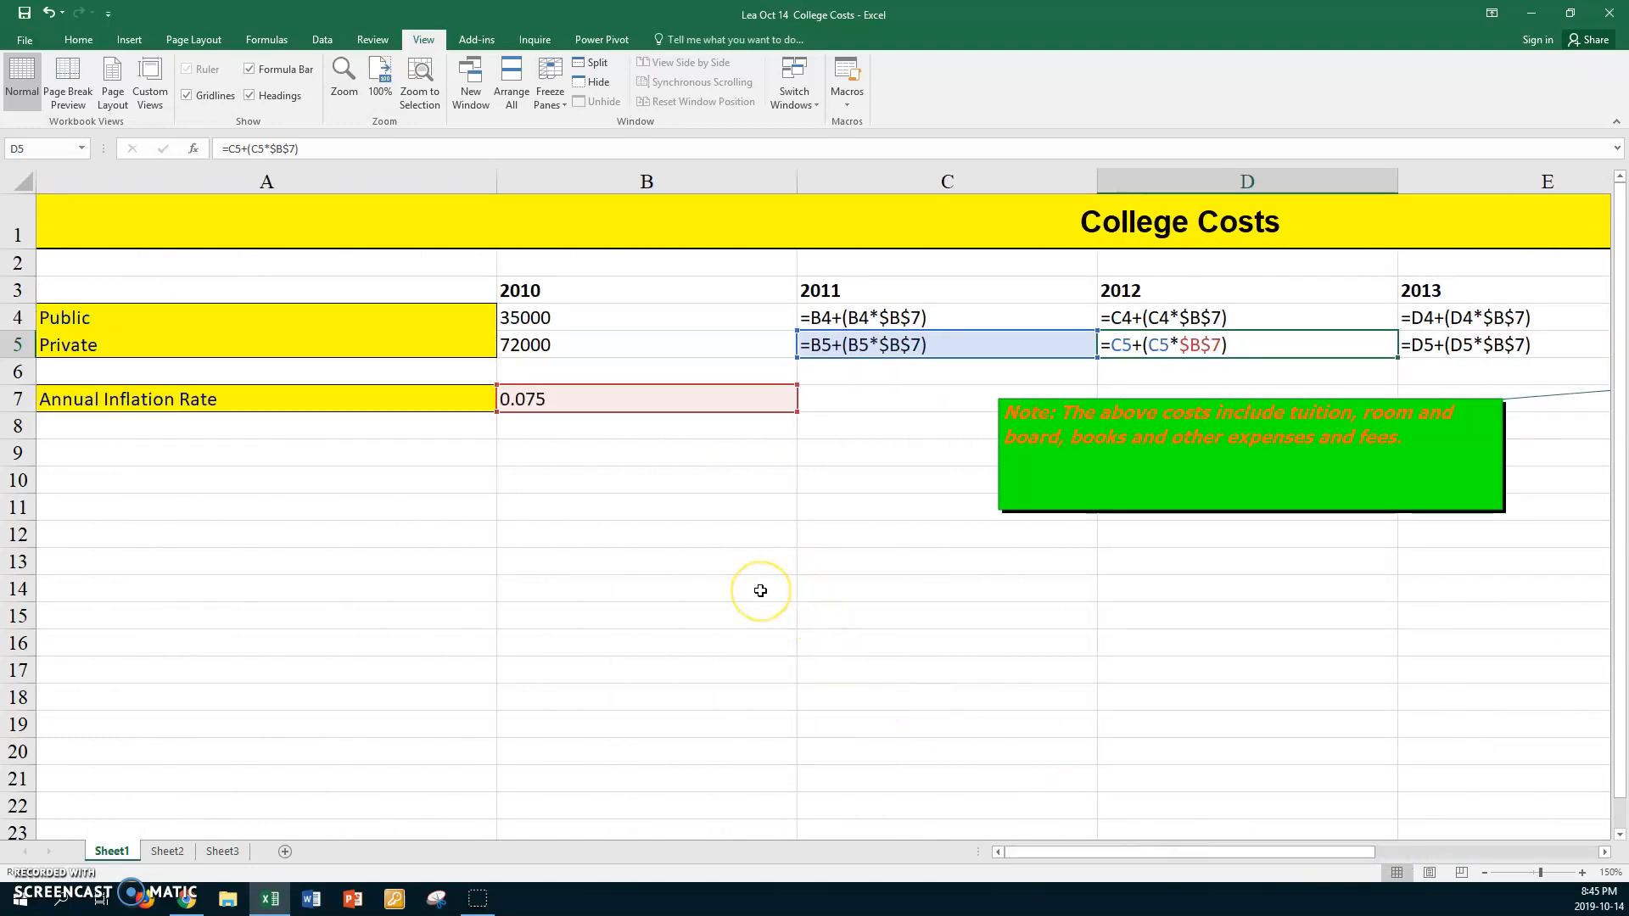
key("ctrl+grave")
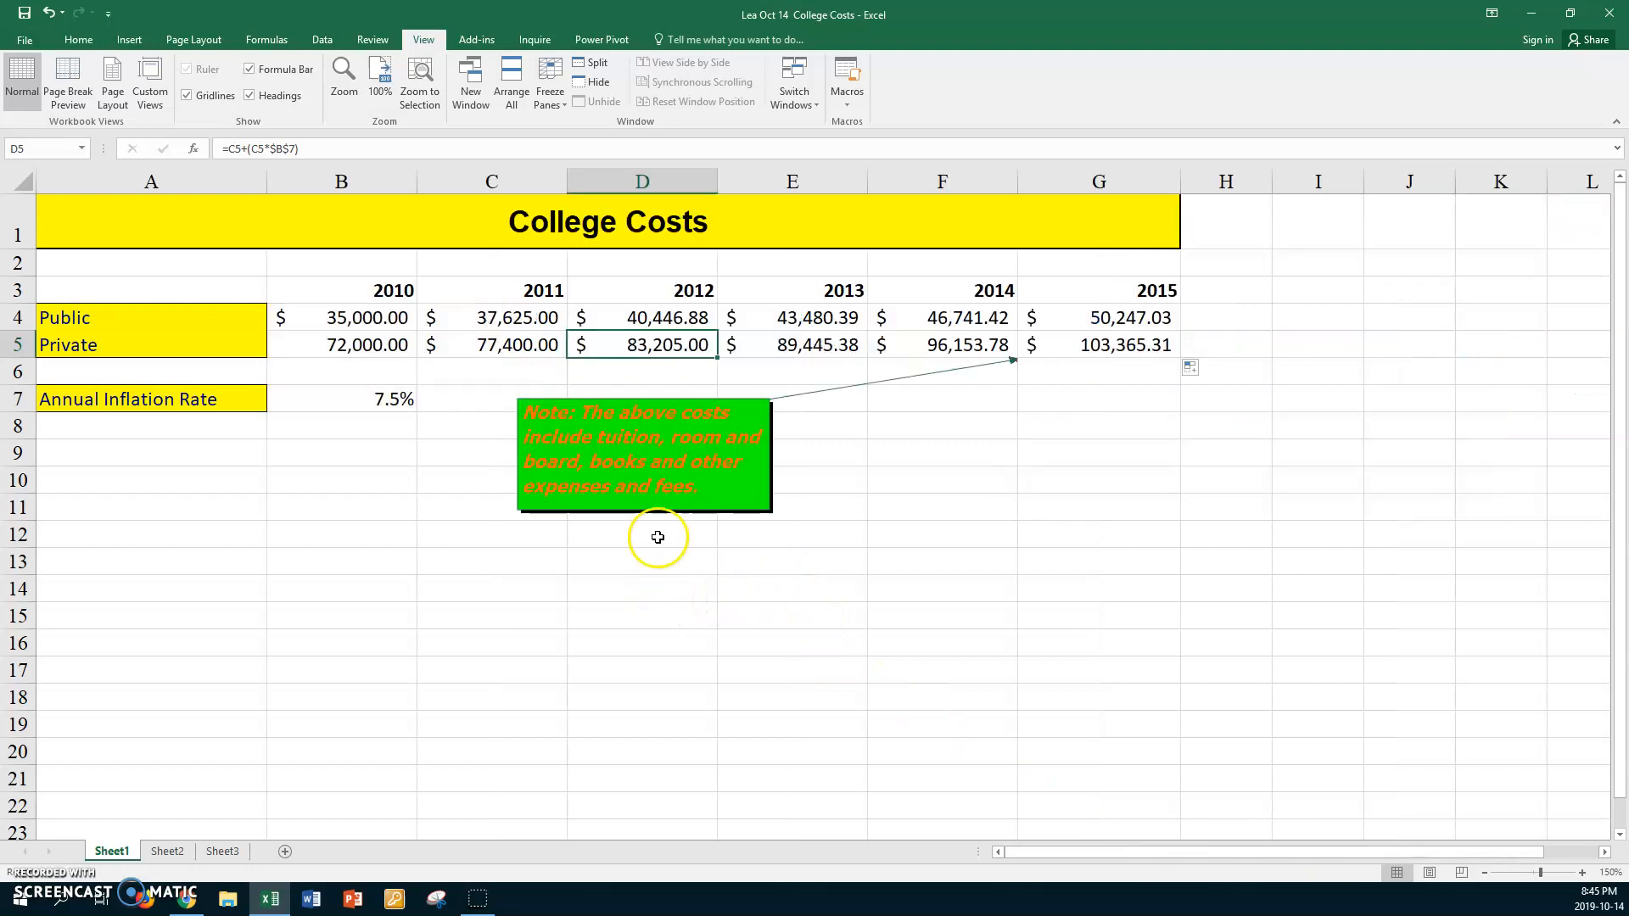
left_click(639, 400)
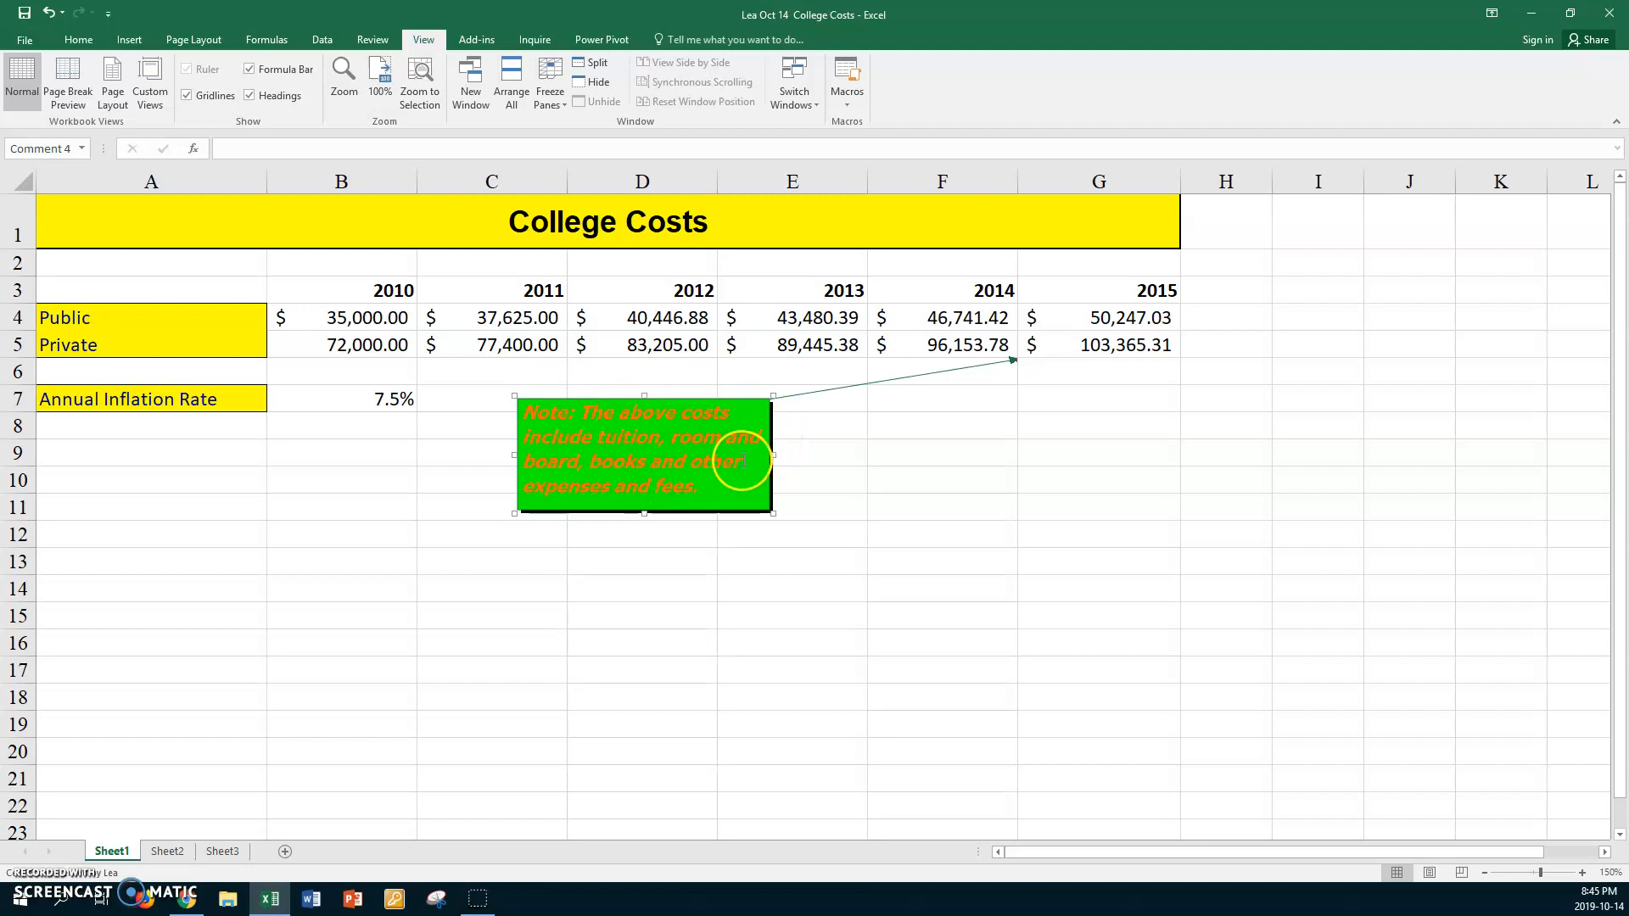
right_click(683, 400)
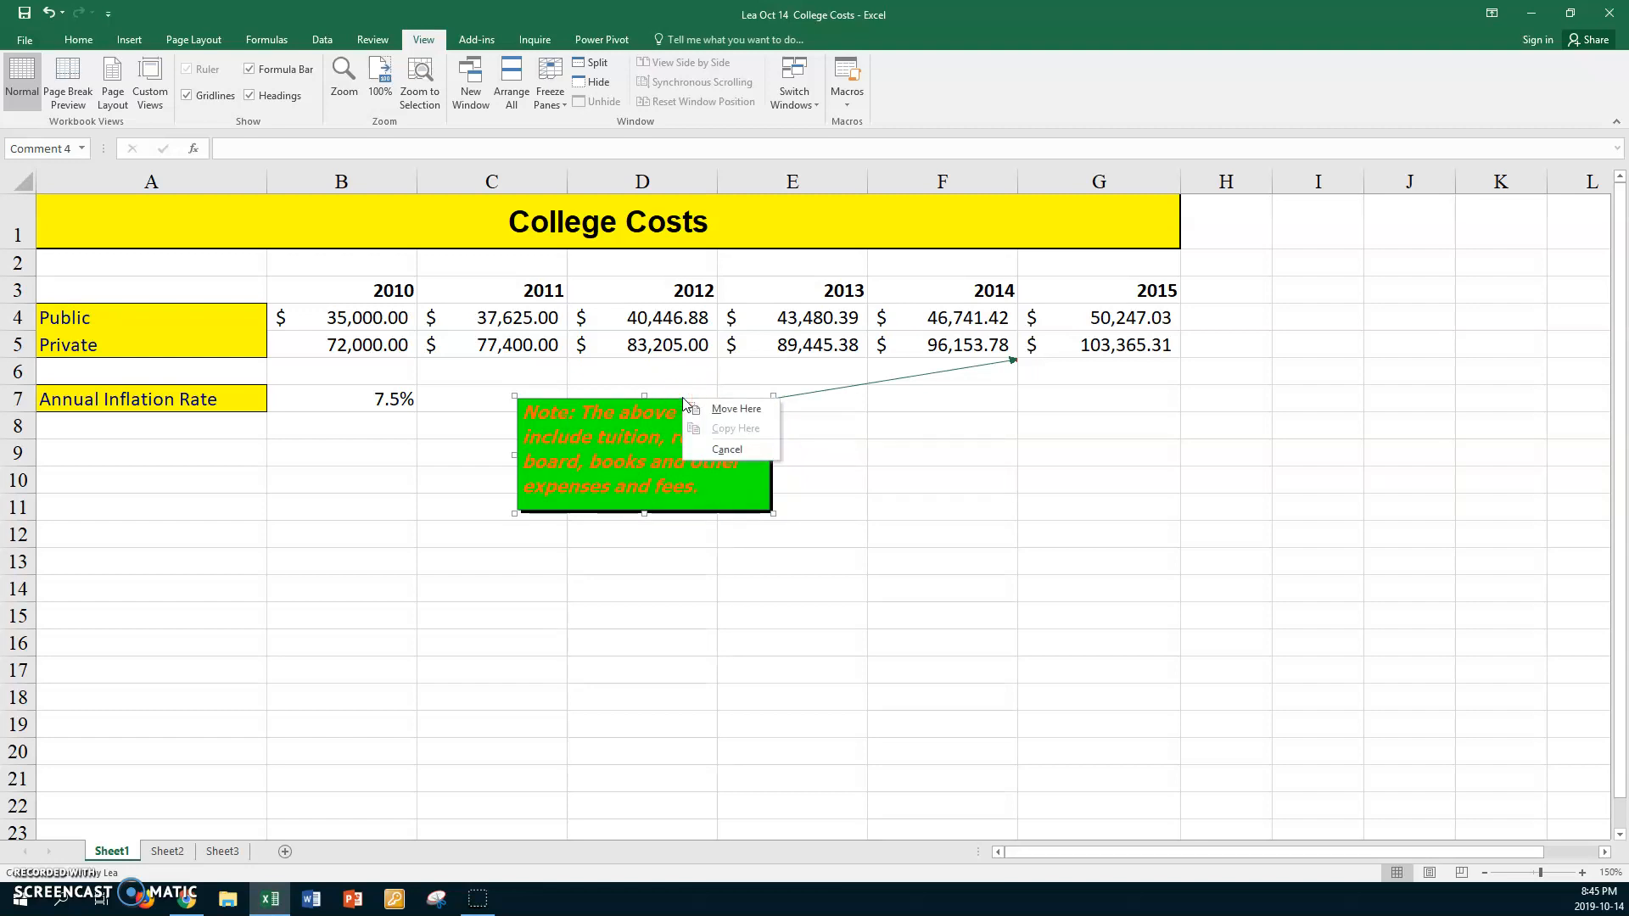
right_click(671, 402)
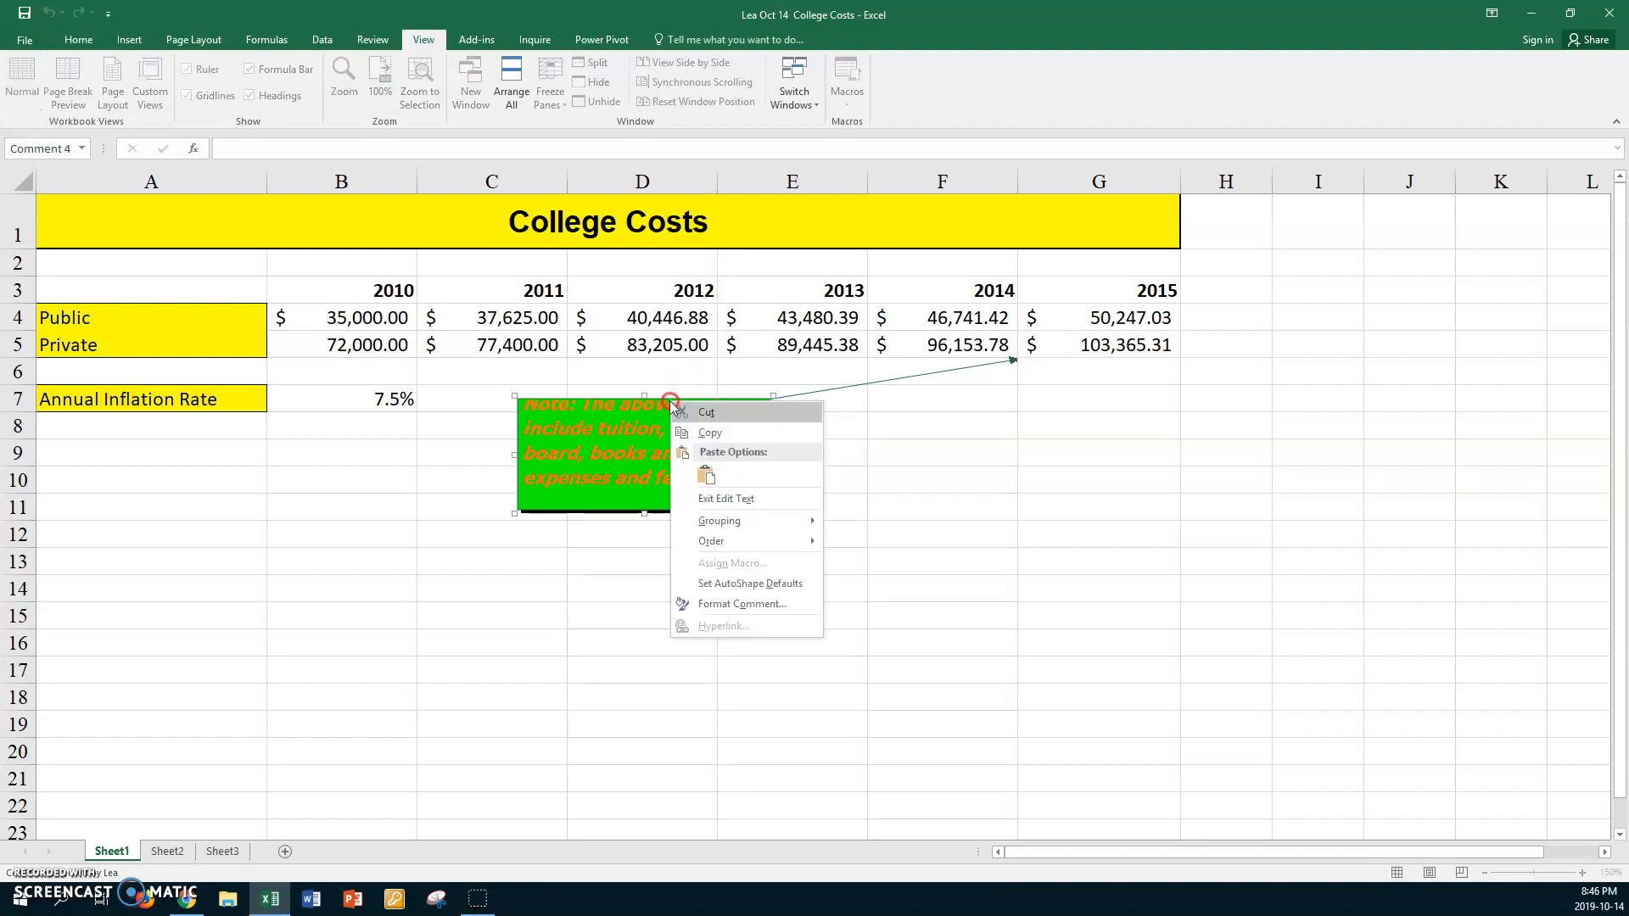
left_click(740, 604)
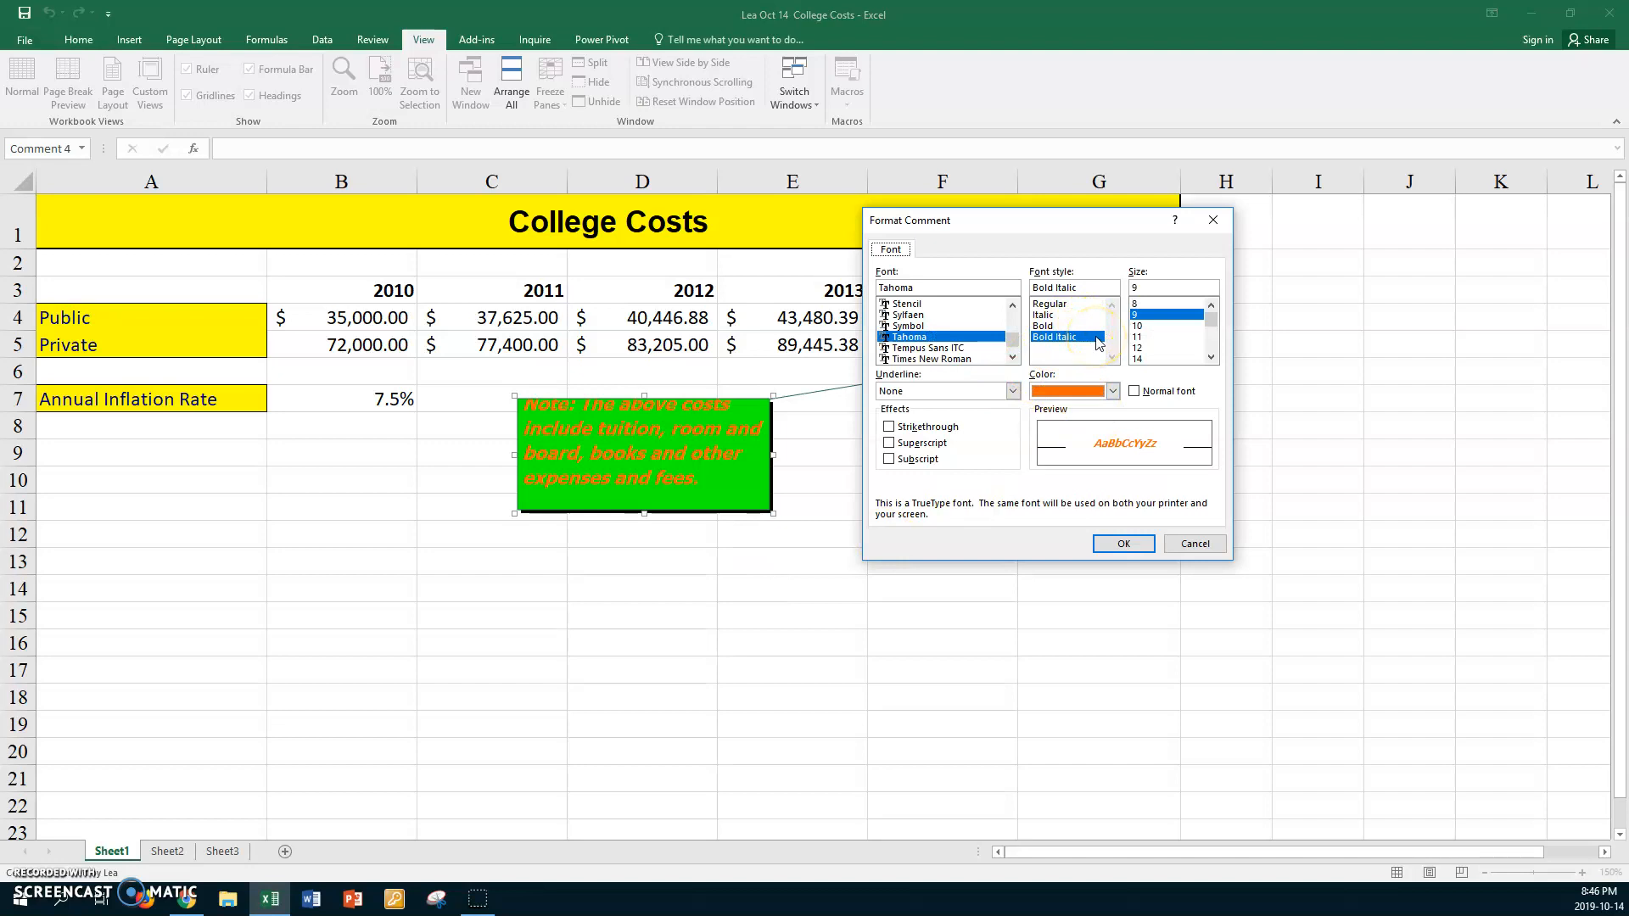
left_click(1117, 411)
left_click(1127, 544)
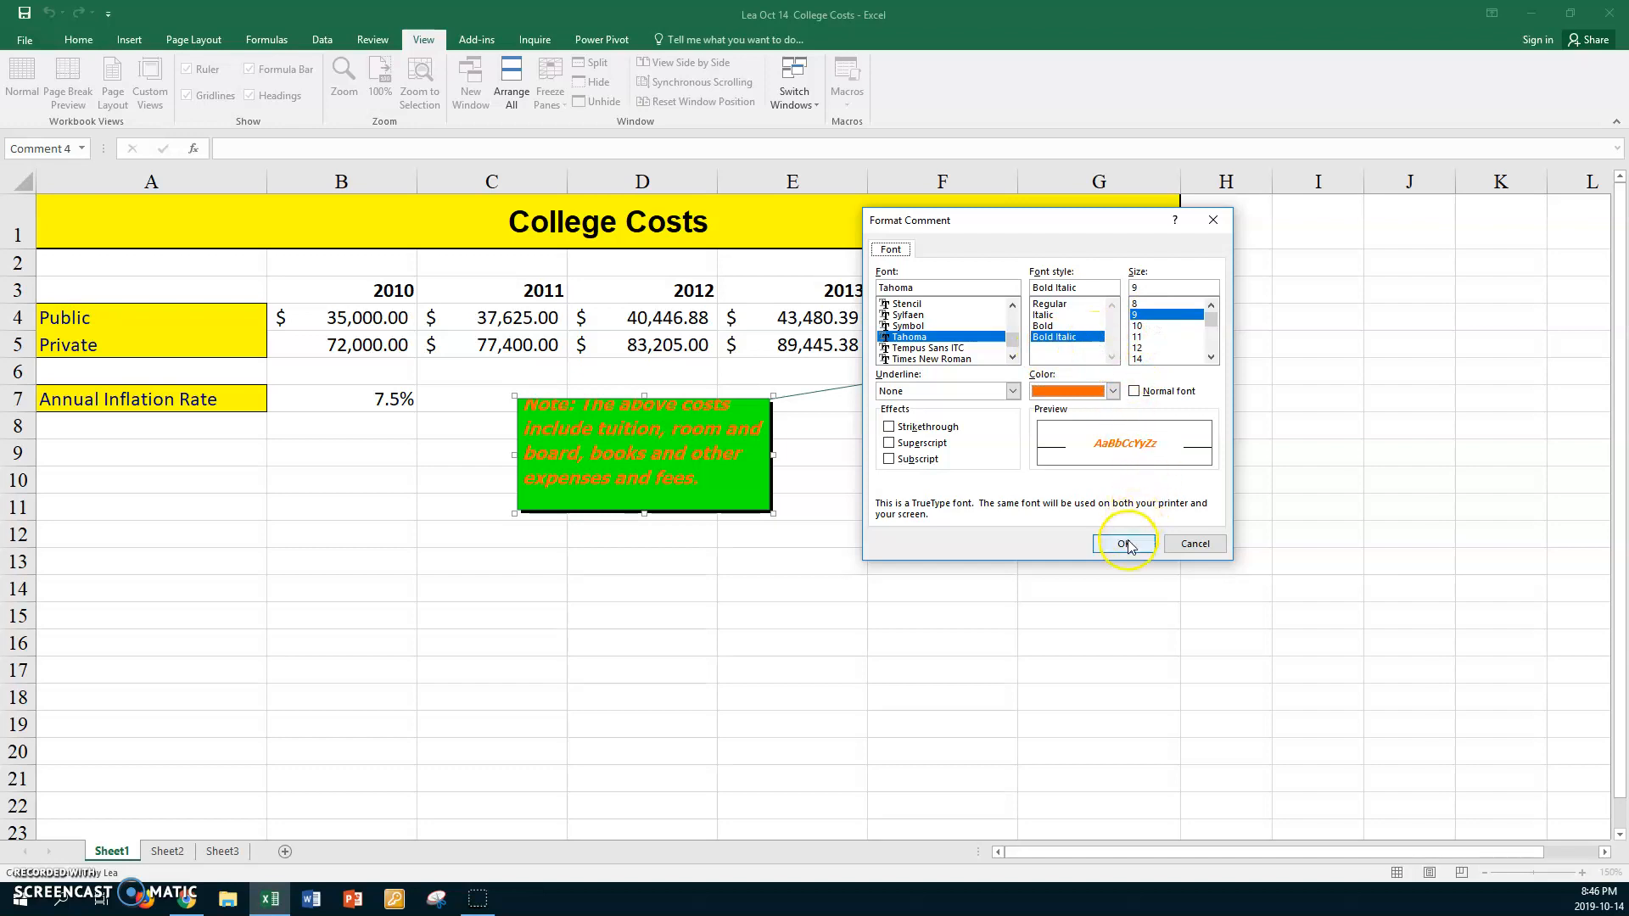
Set the border line weight of the green note comment to 1.25 pt and deselect the comment
right_click(743, 400)
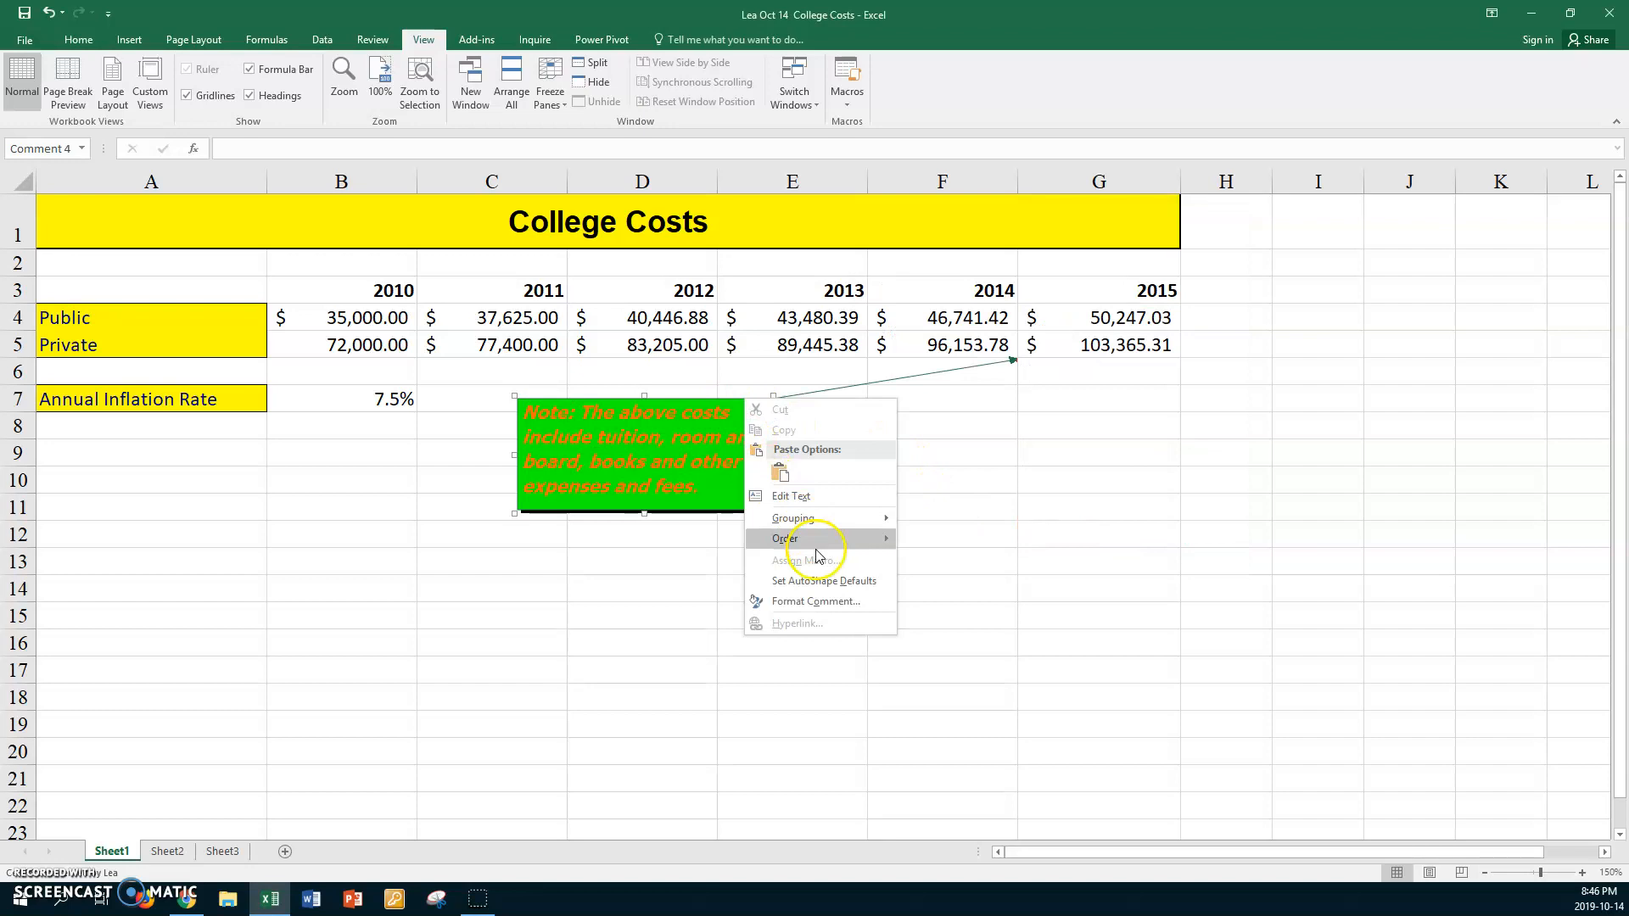
left_click(834, 601)
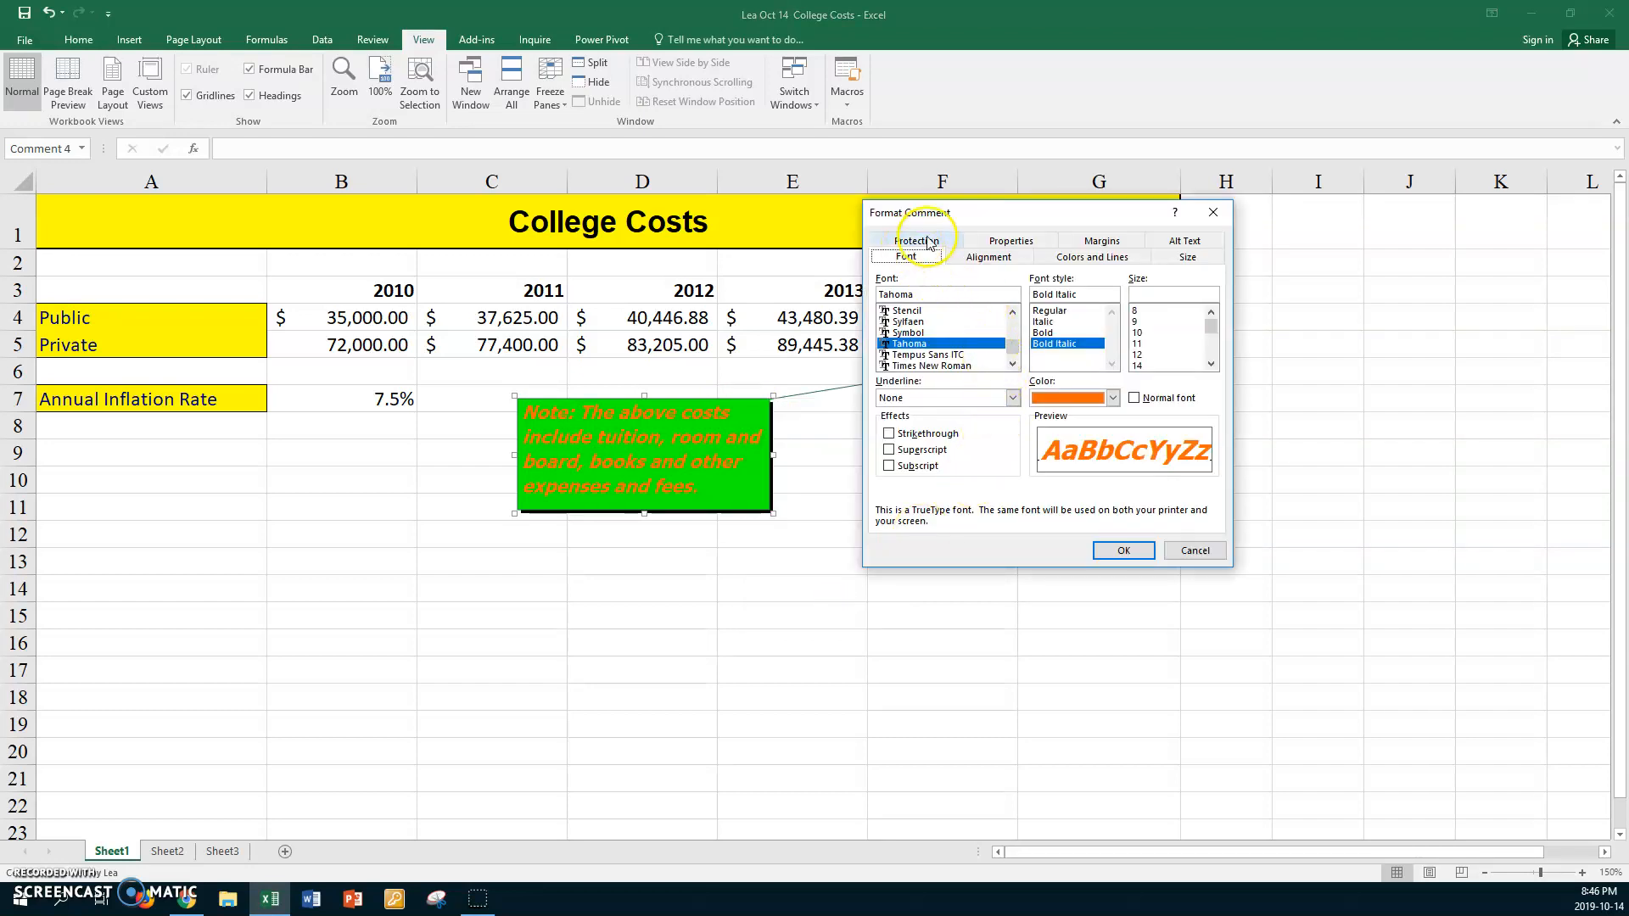
left_click(1083, 261)
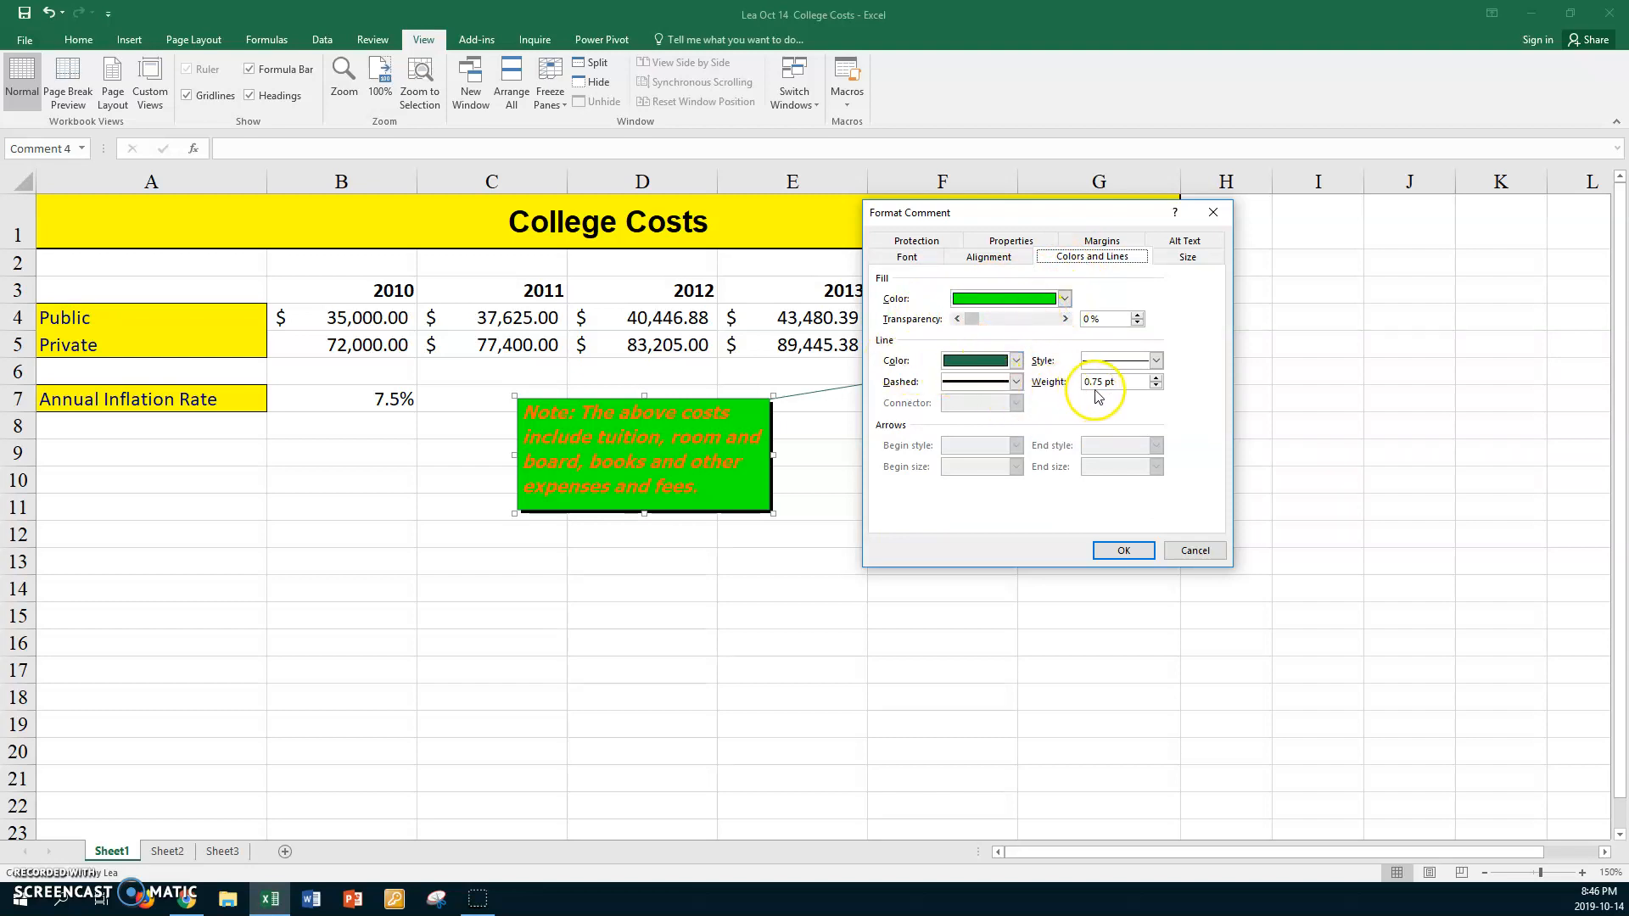
left_click(1156, 379)
left_click(1156, 378)
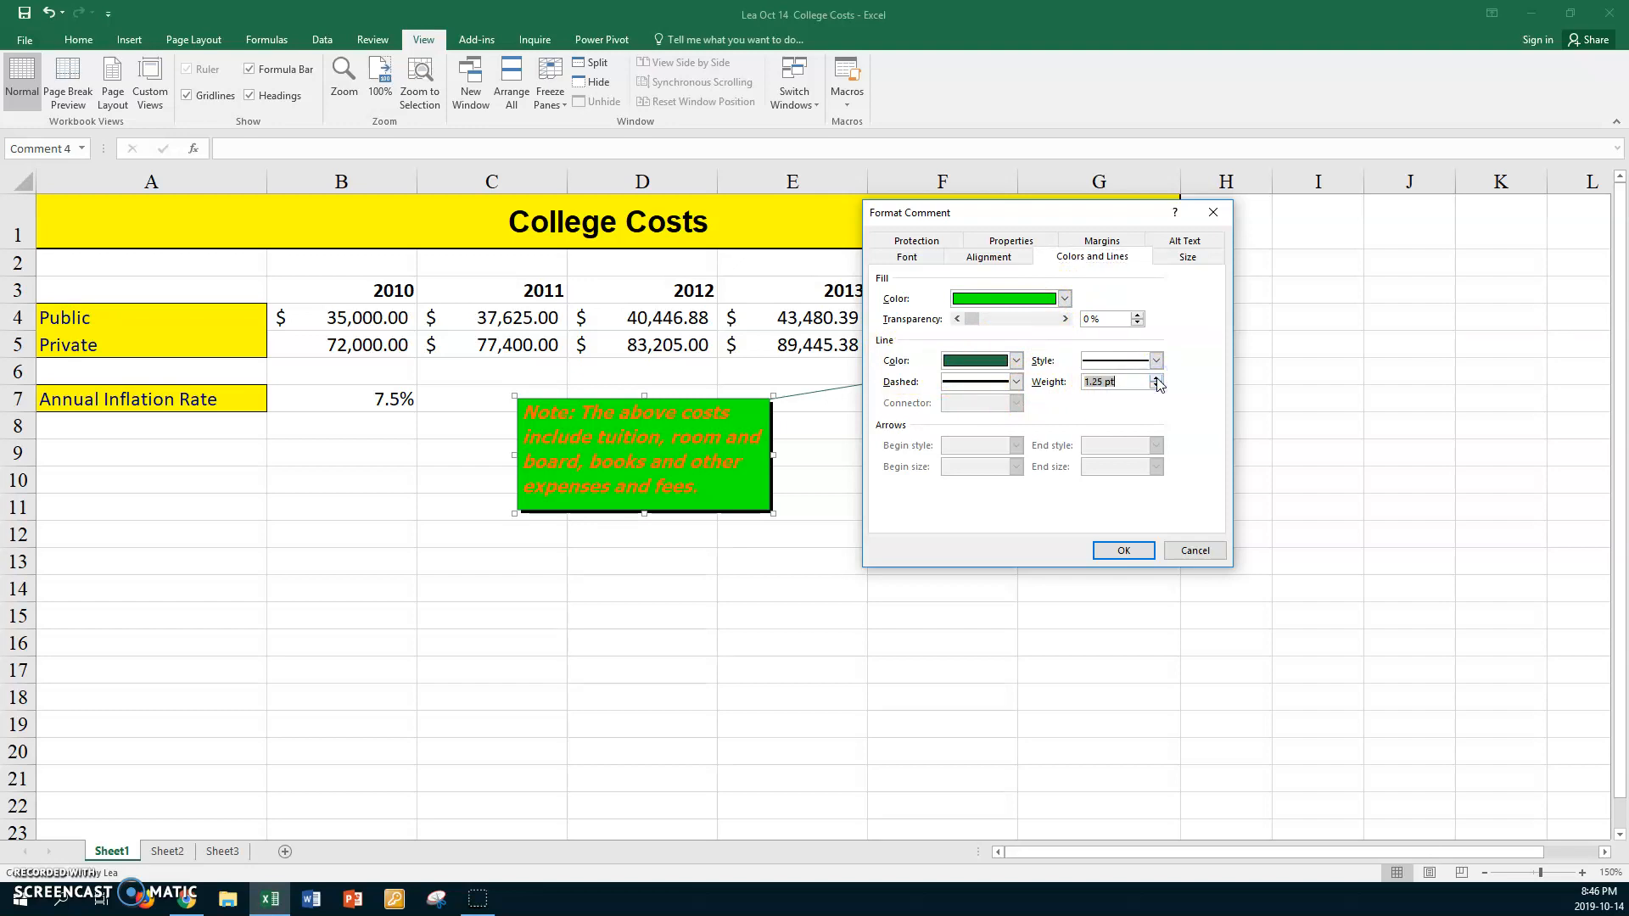
left_click(1143, 557)
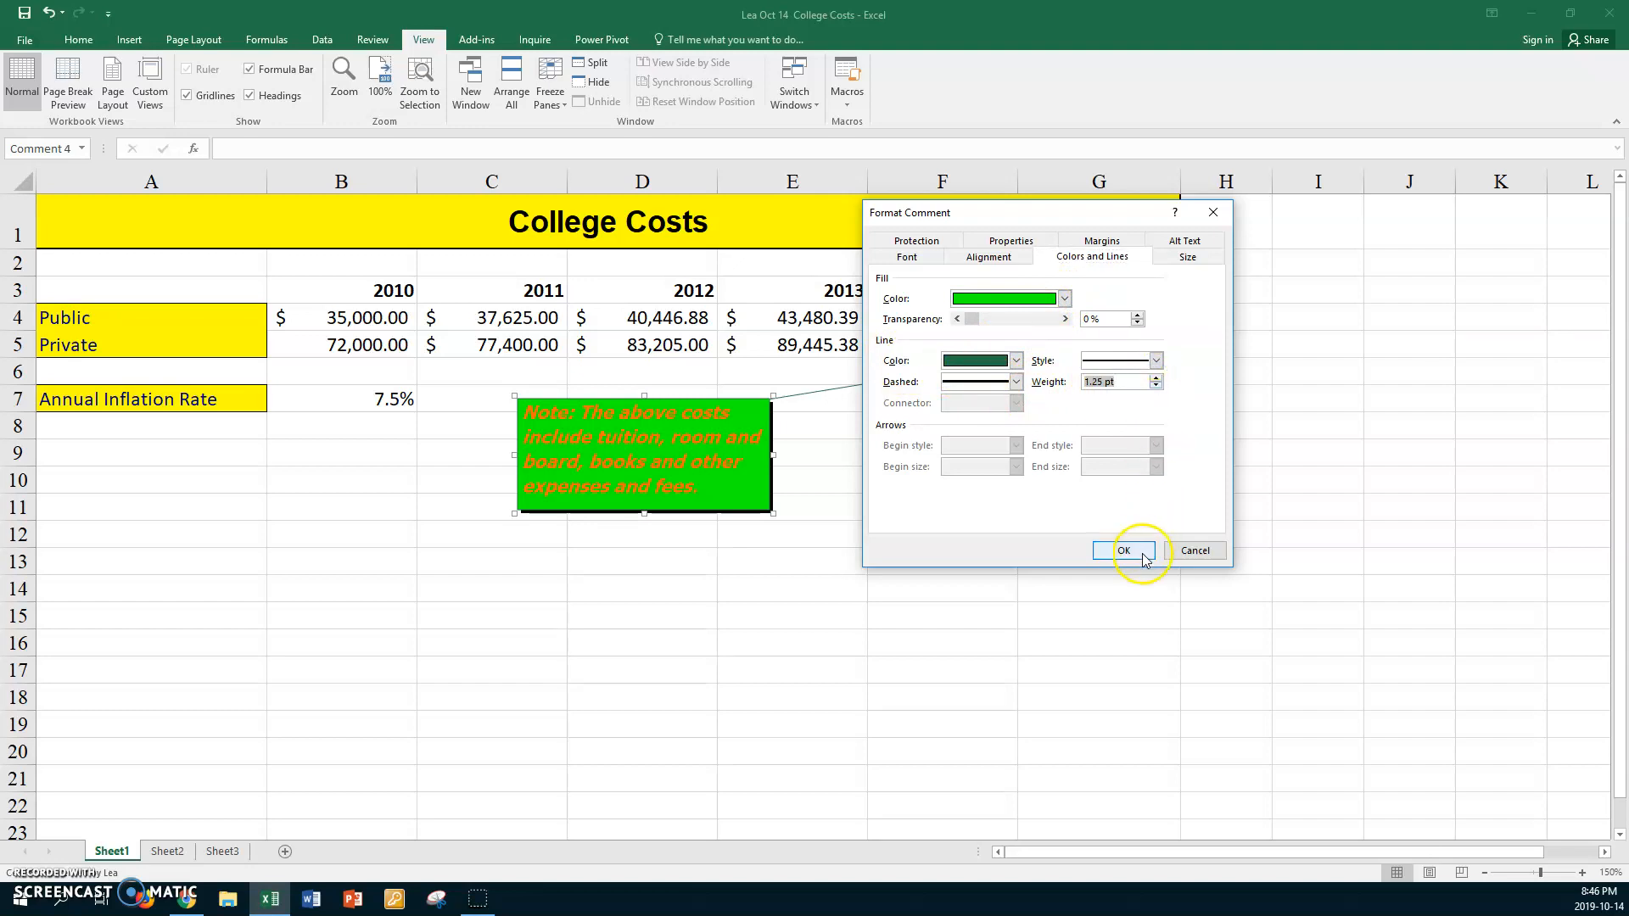
left_click(1124, 550)
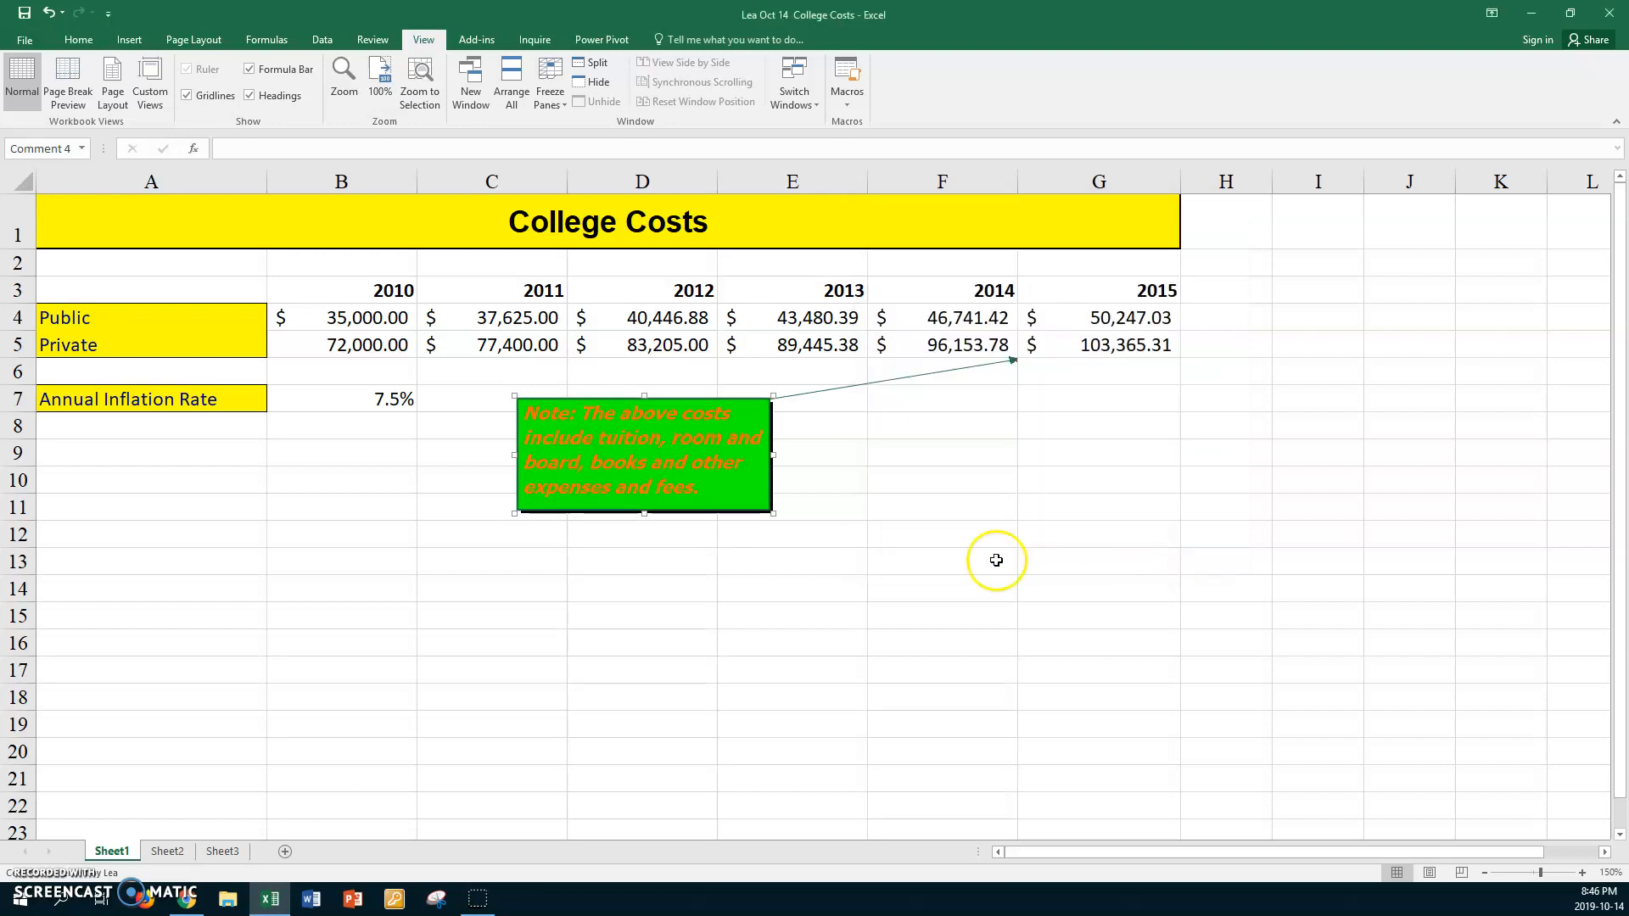
left_click(727, 577)
left_click(830, 485)
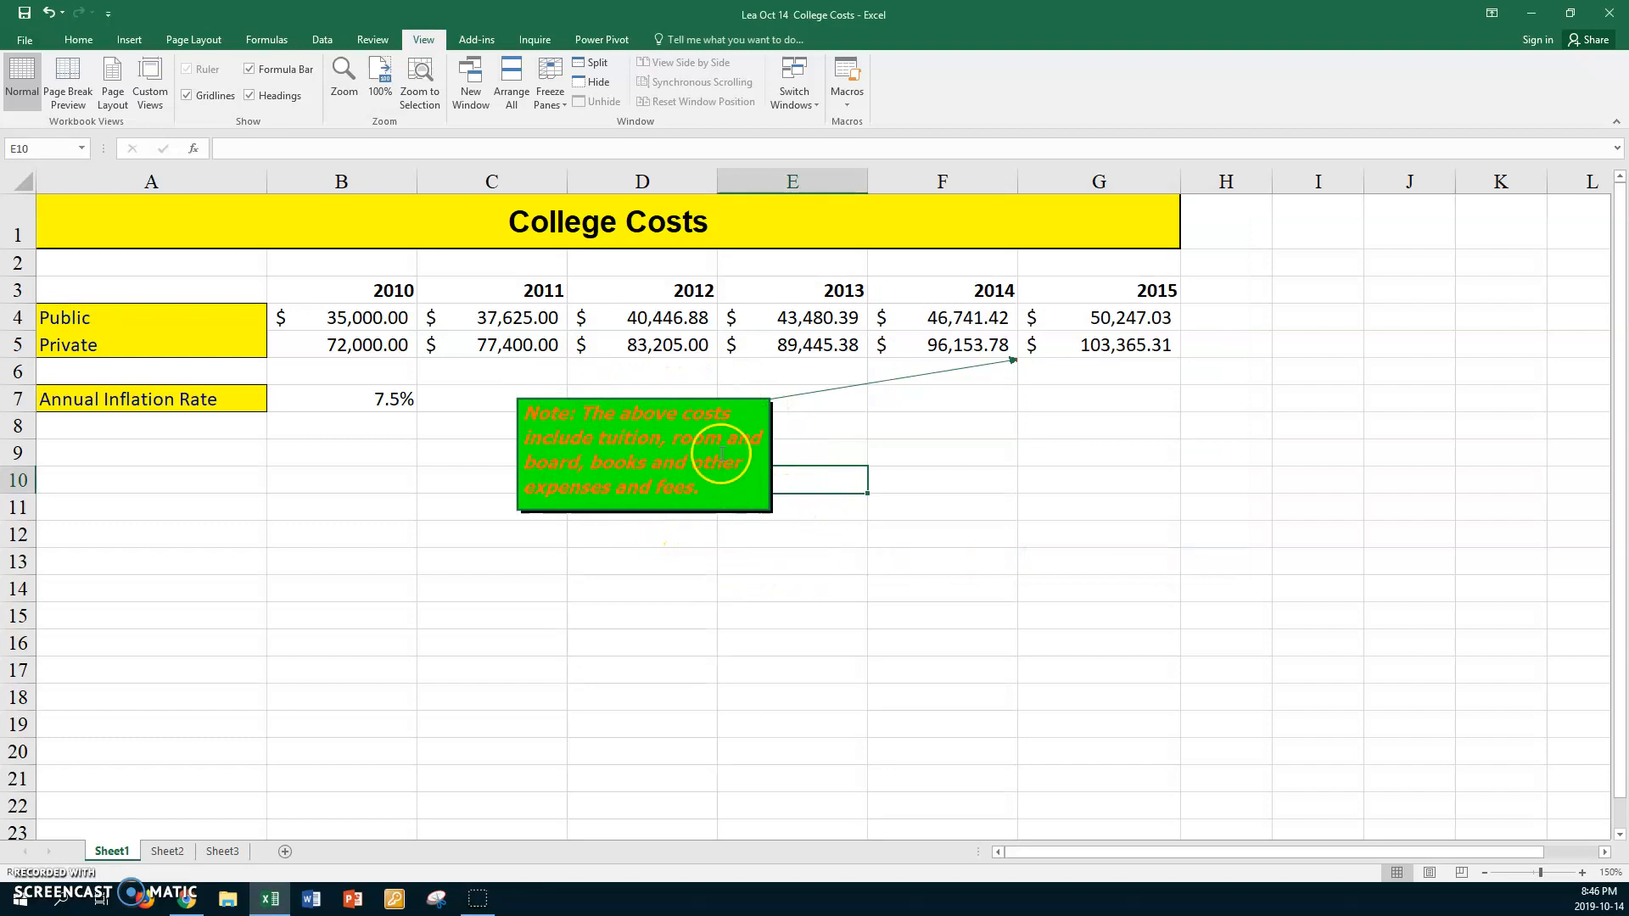
Change the border line colour of the green note comment to magenta and deselect the comment
left_click(713, 396)
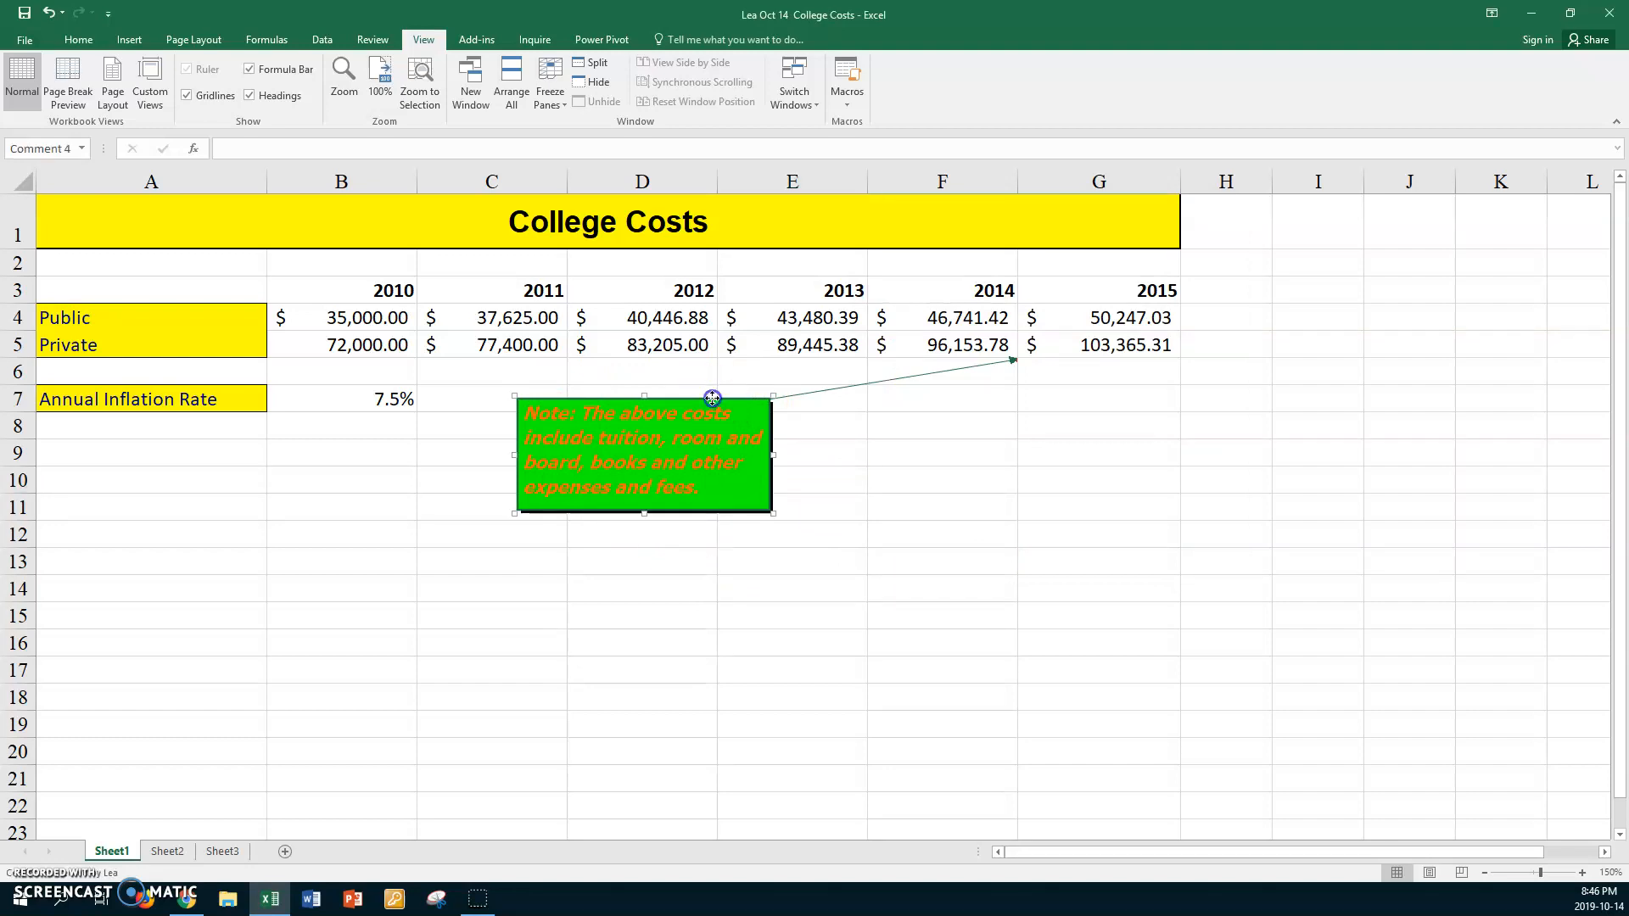
right_click(711, 399)
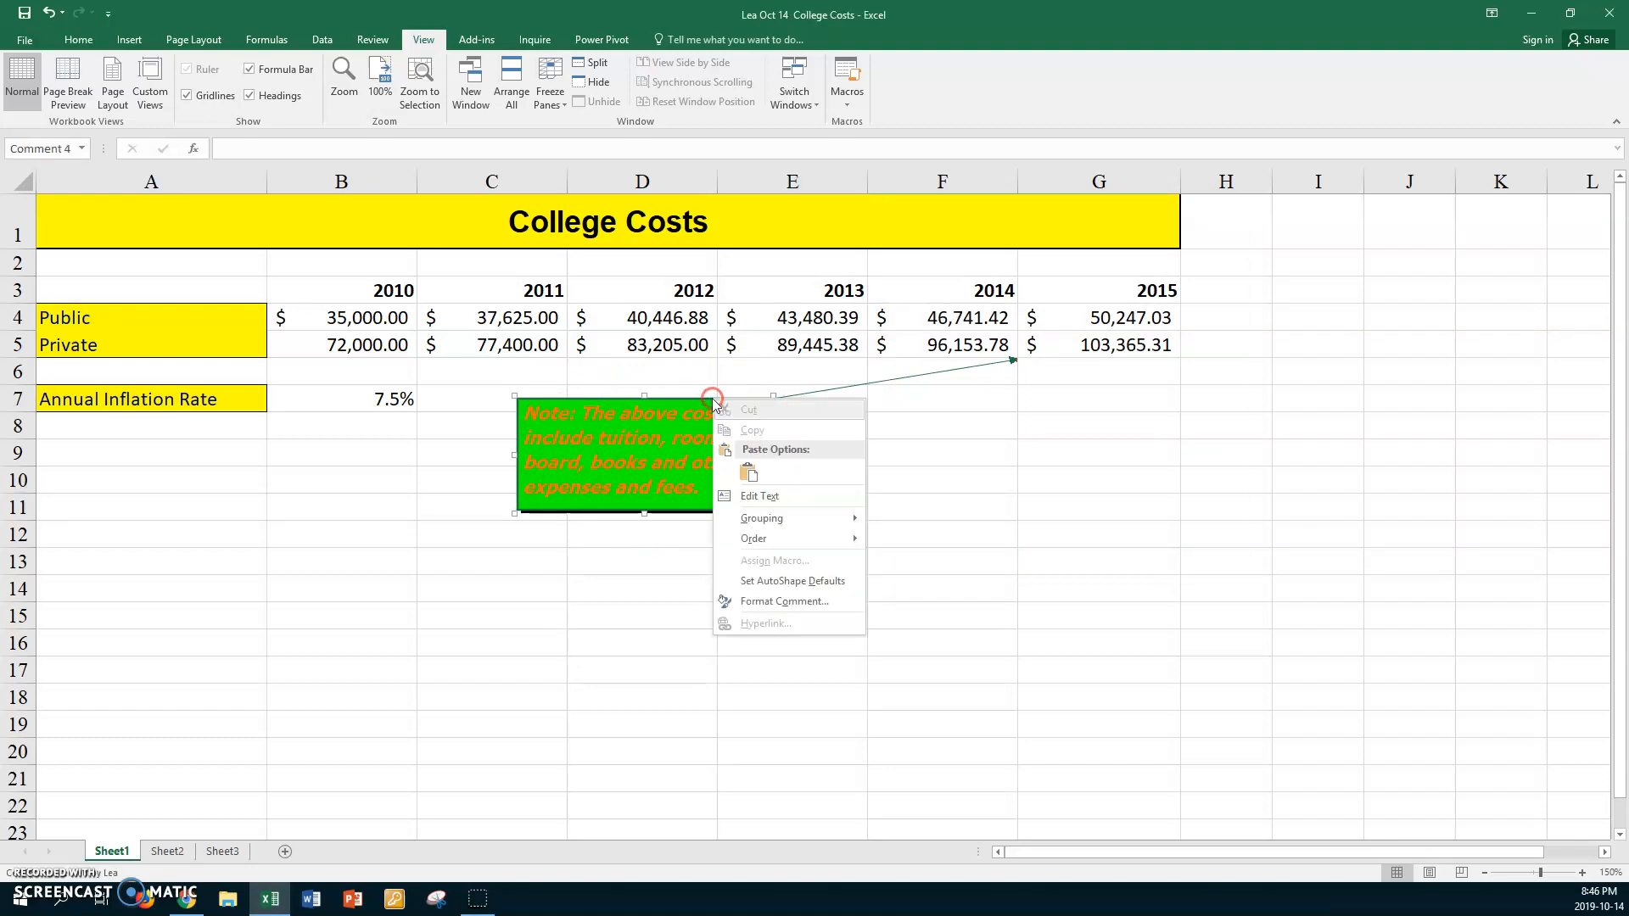
left_click(802, 601)
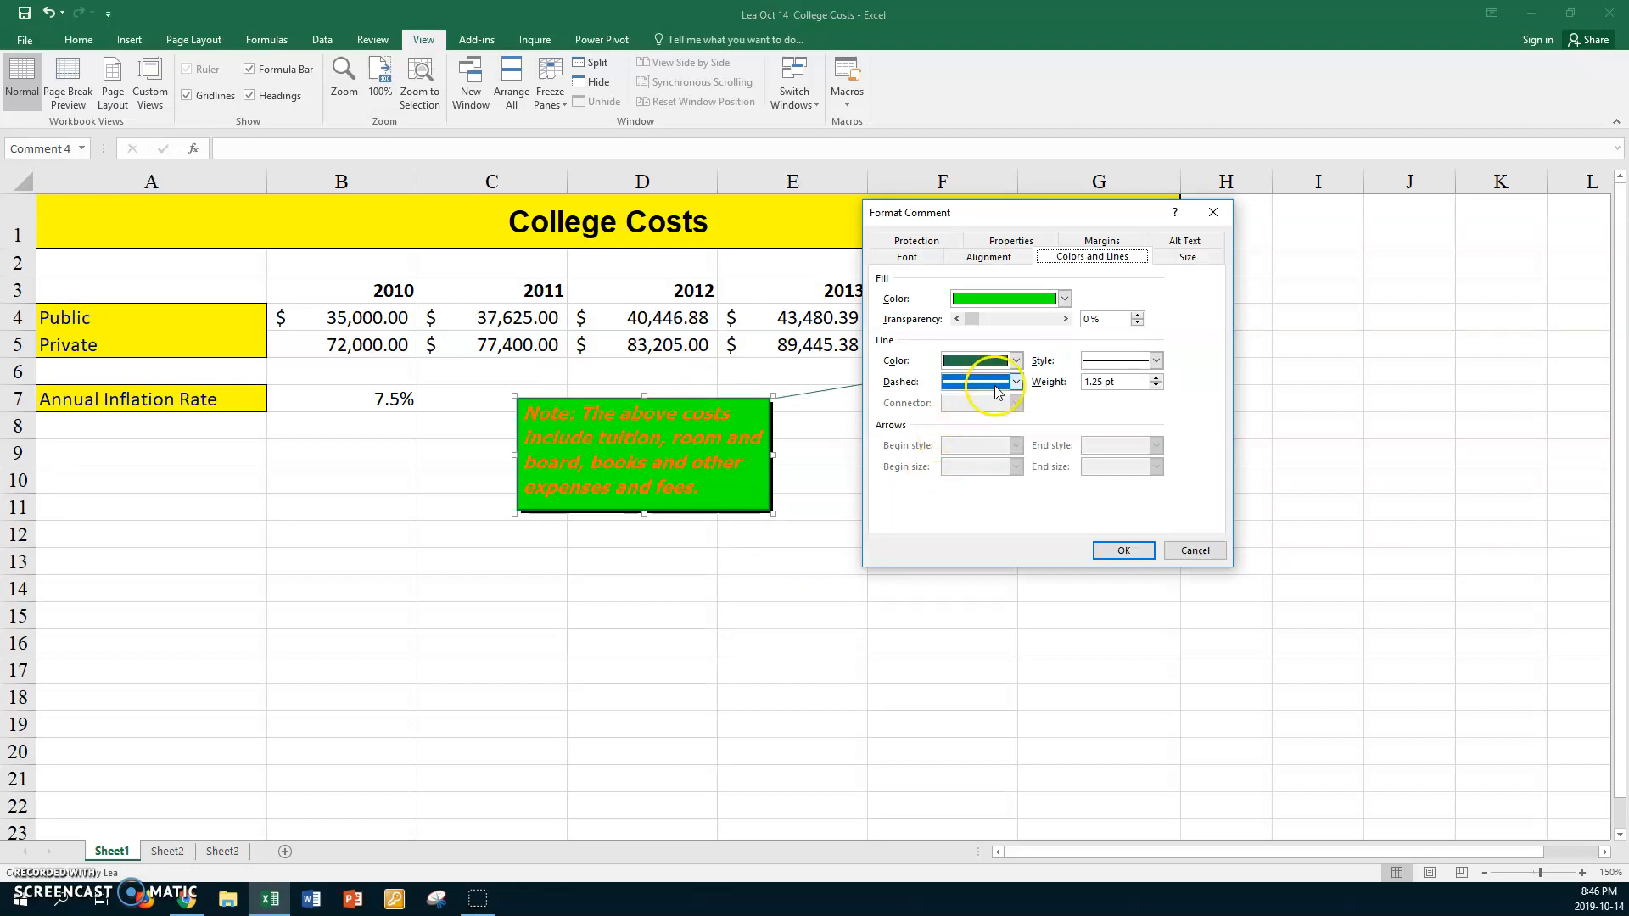
left_click(1016, 361)
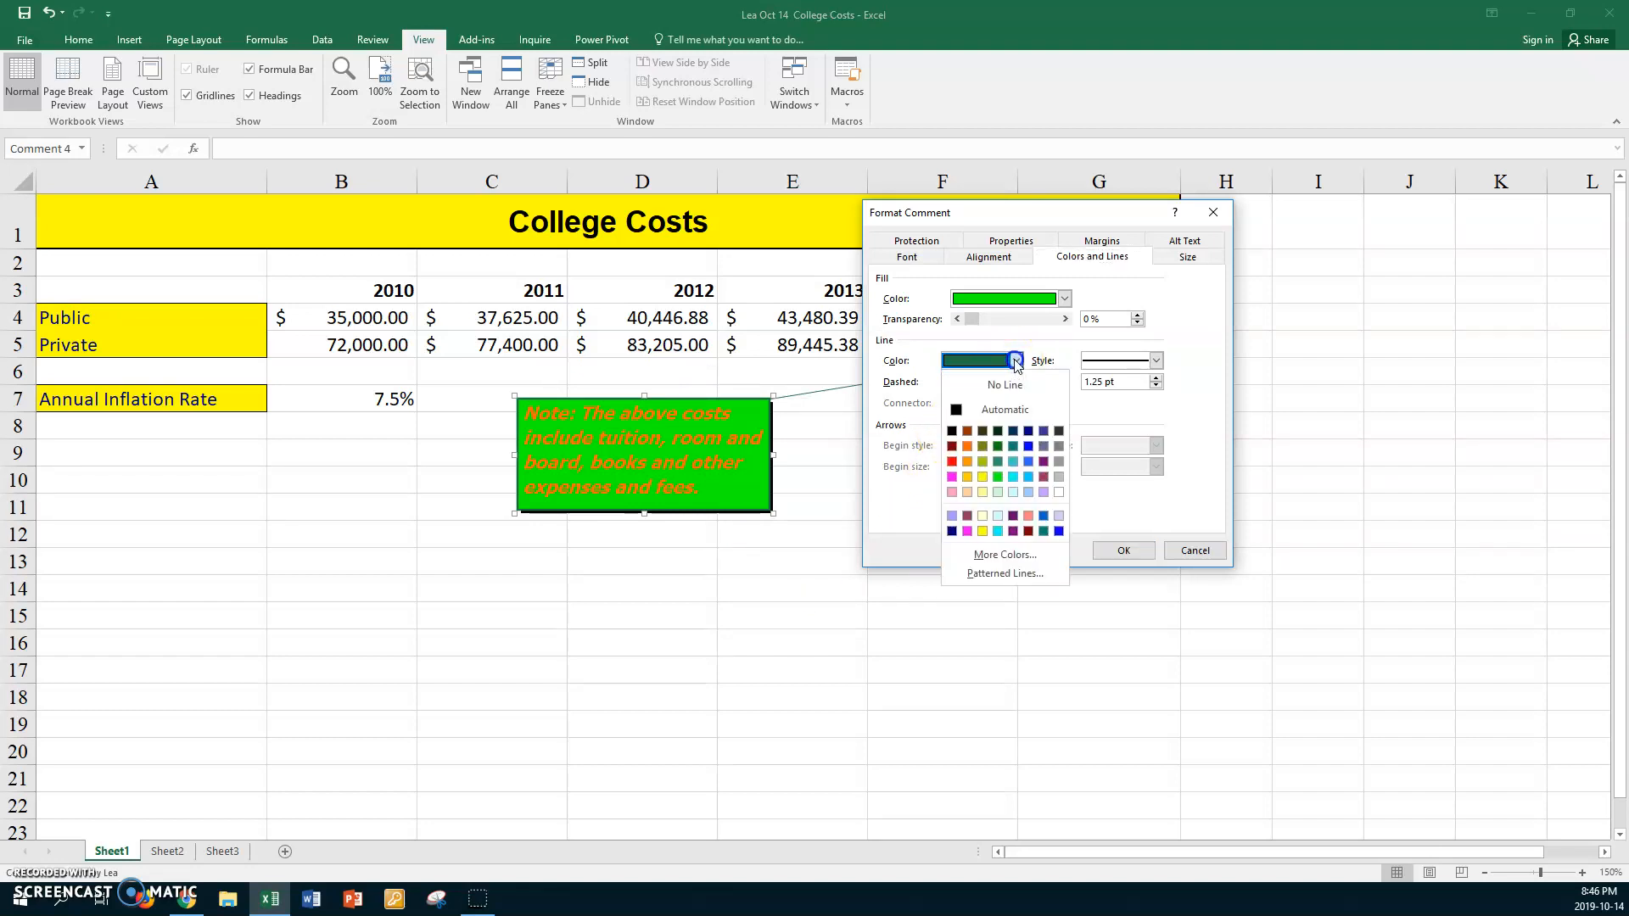
left_click(967, 531)
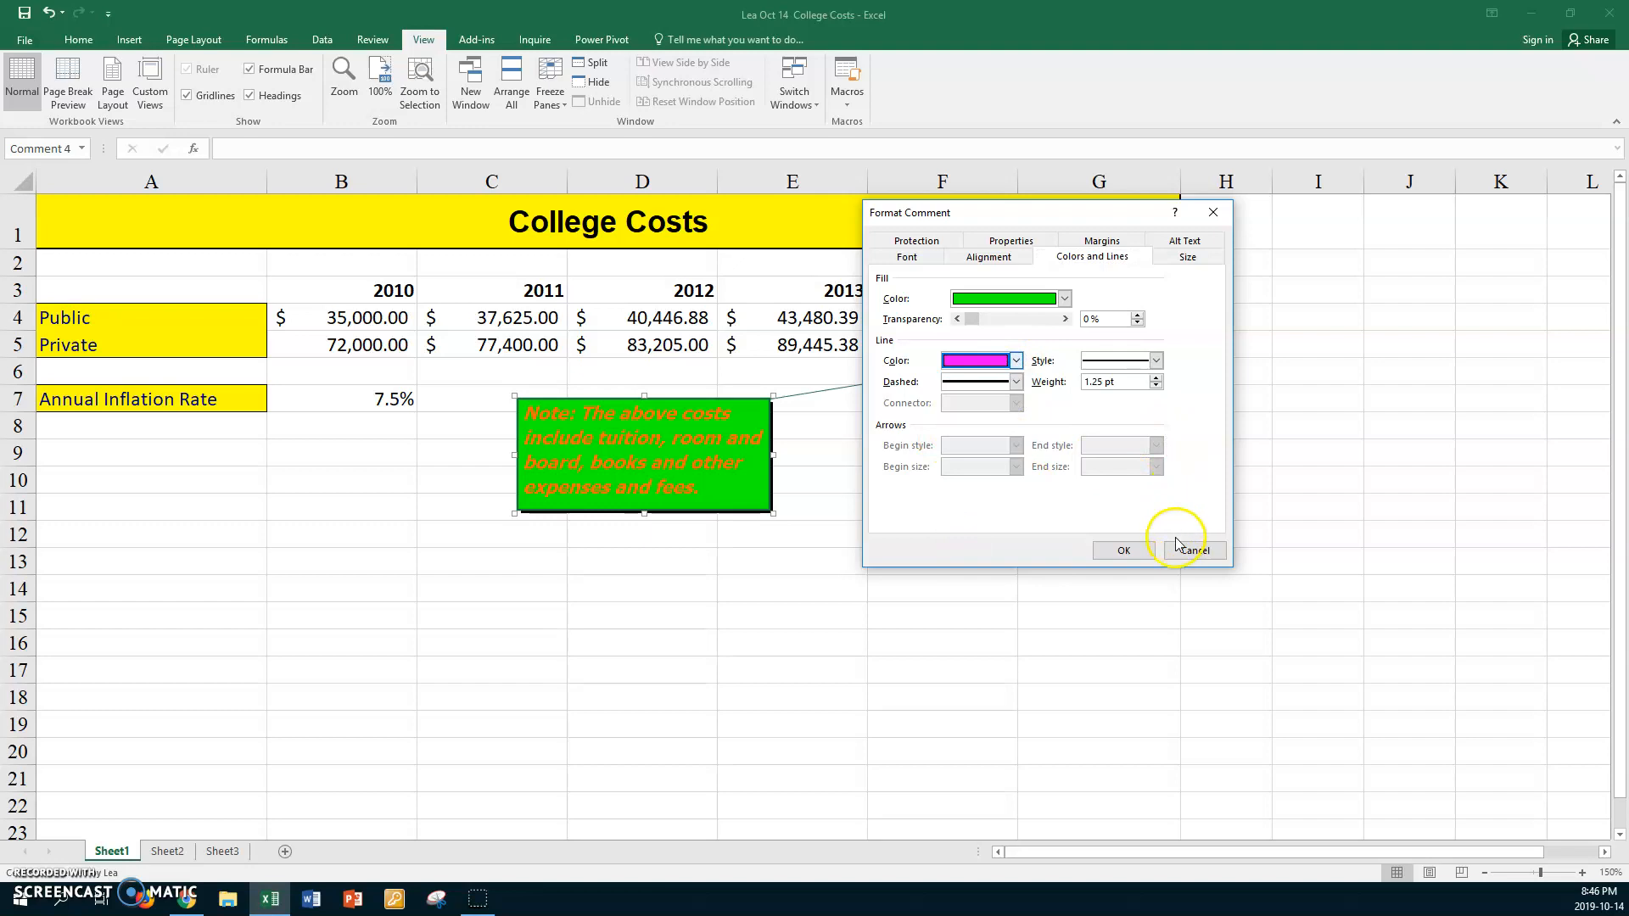
left_click(1135, 551)
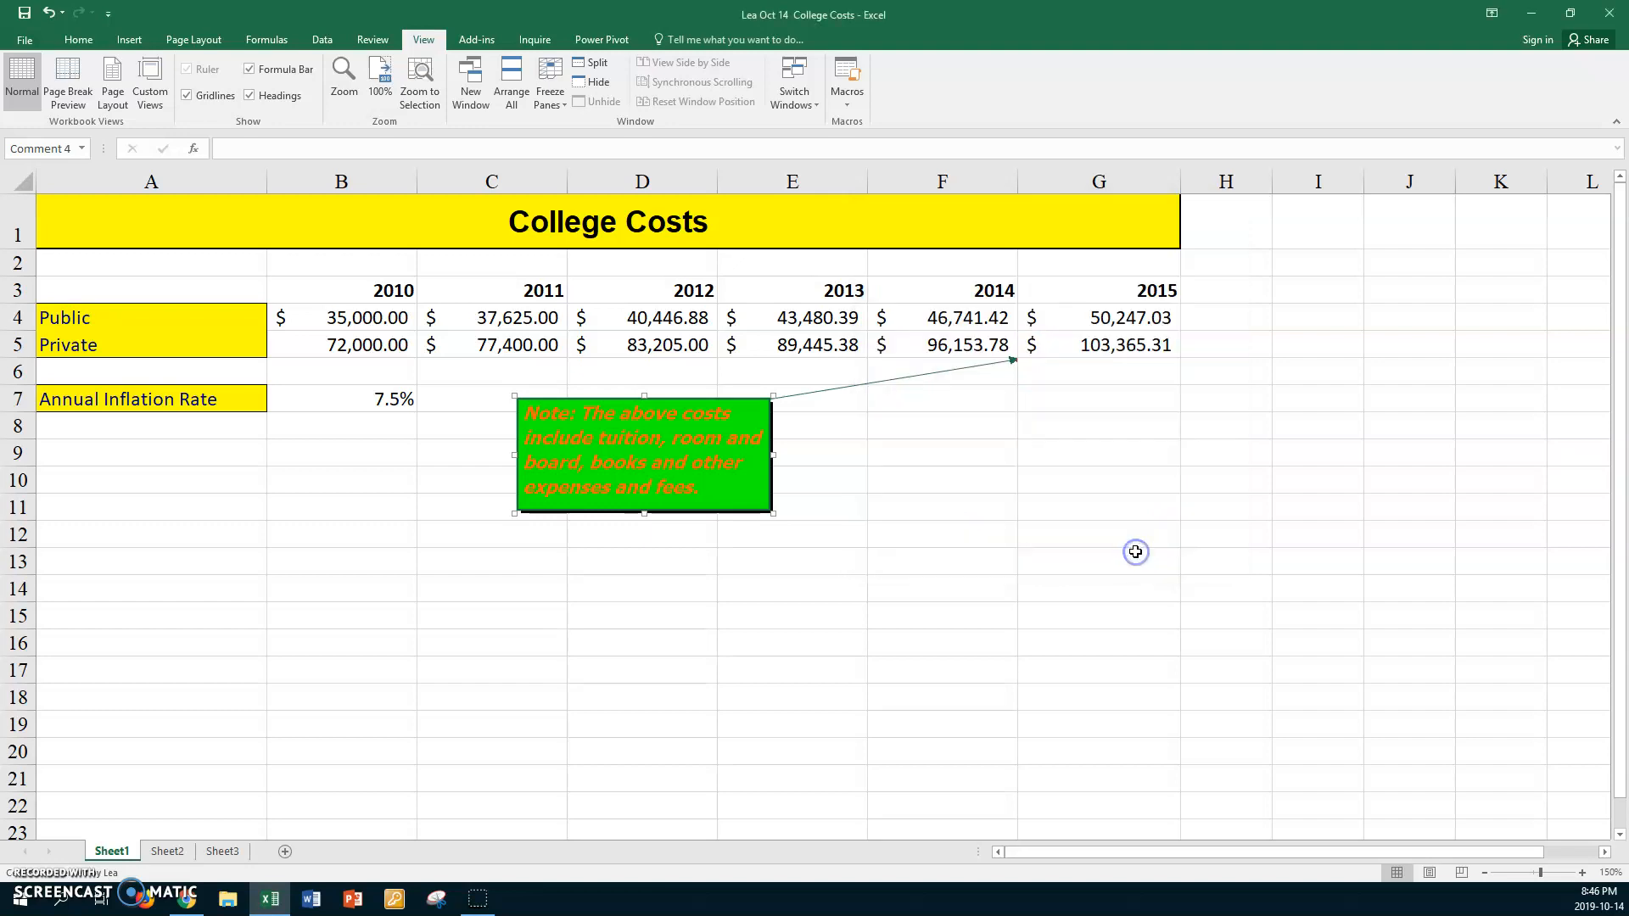
left_click(692, 541)
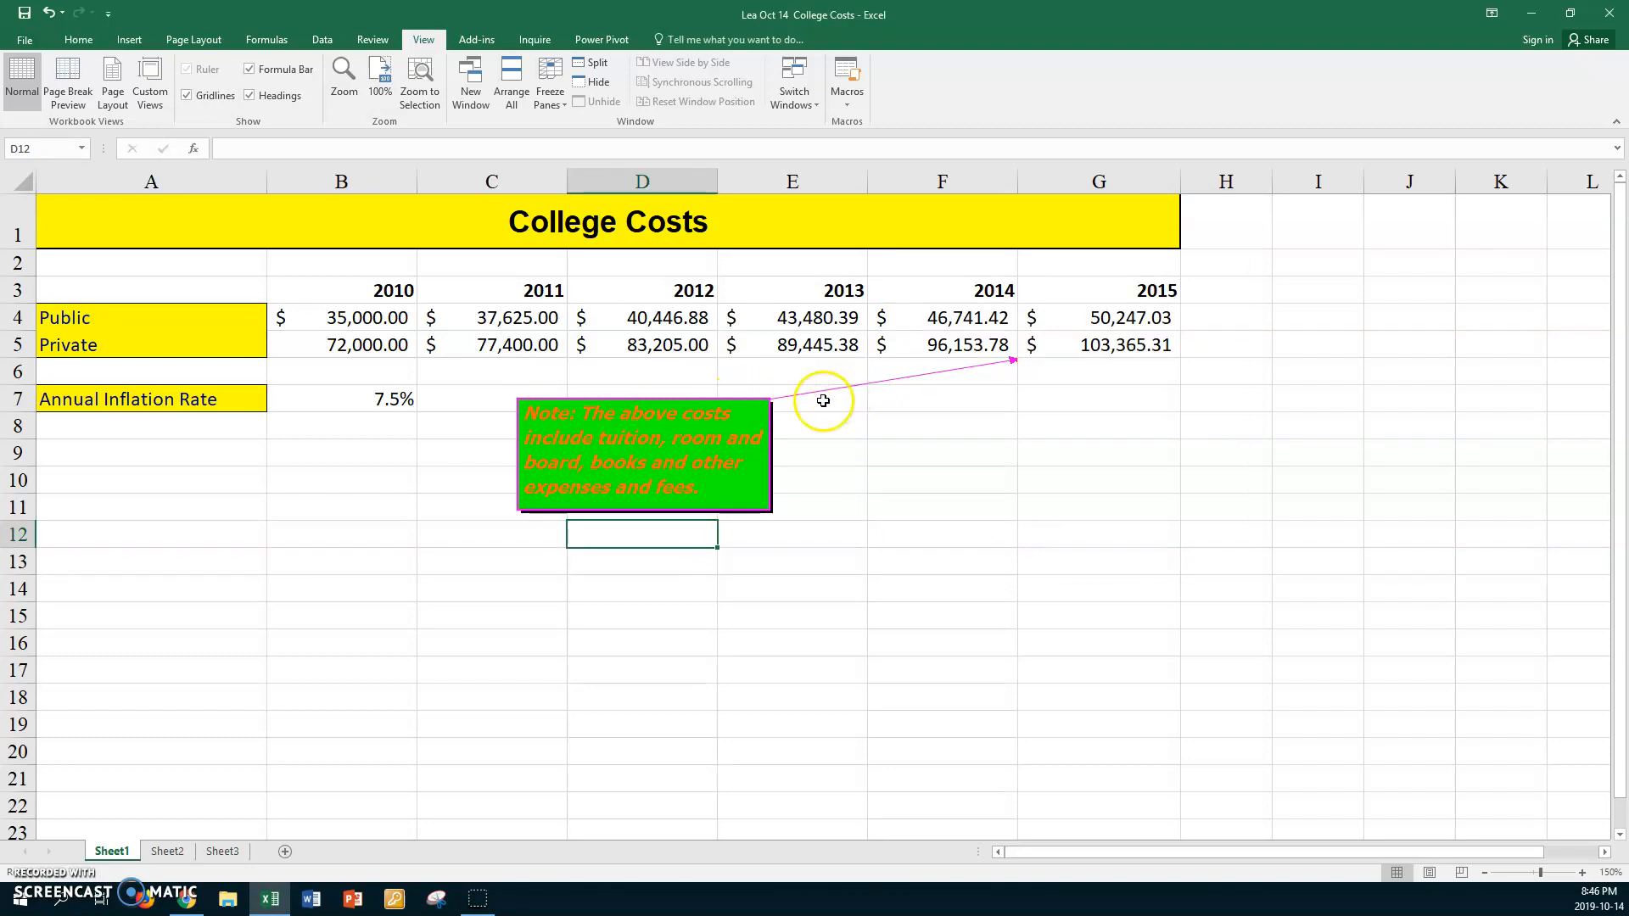
left_click(988, 375)
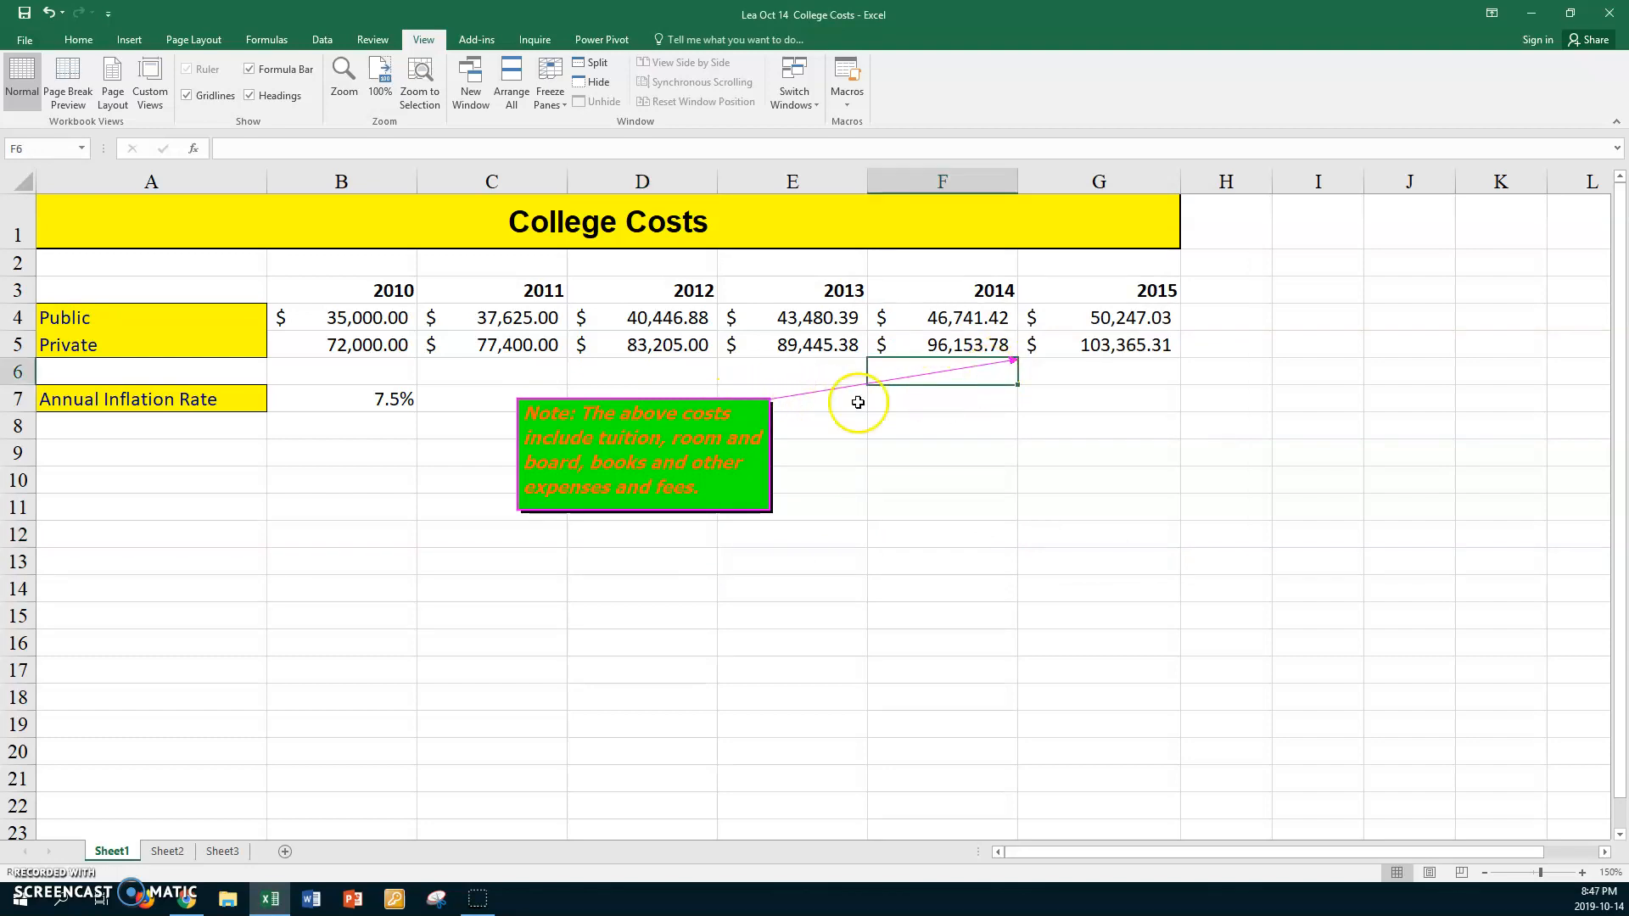
left_click(726, 400)
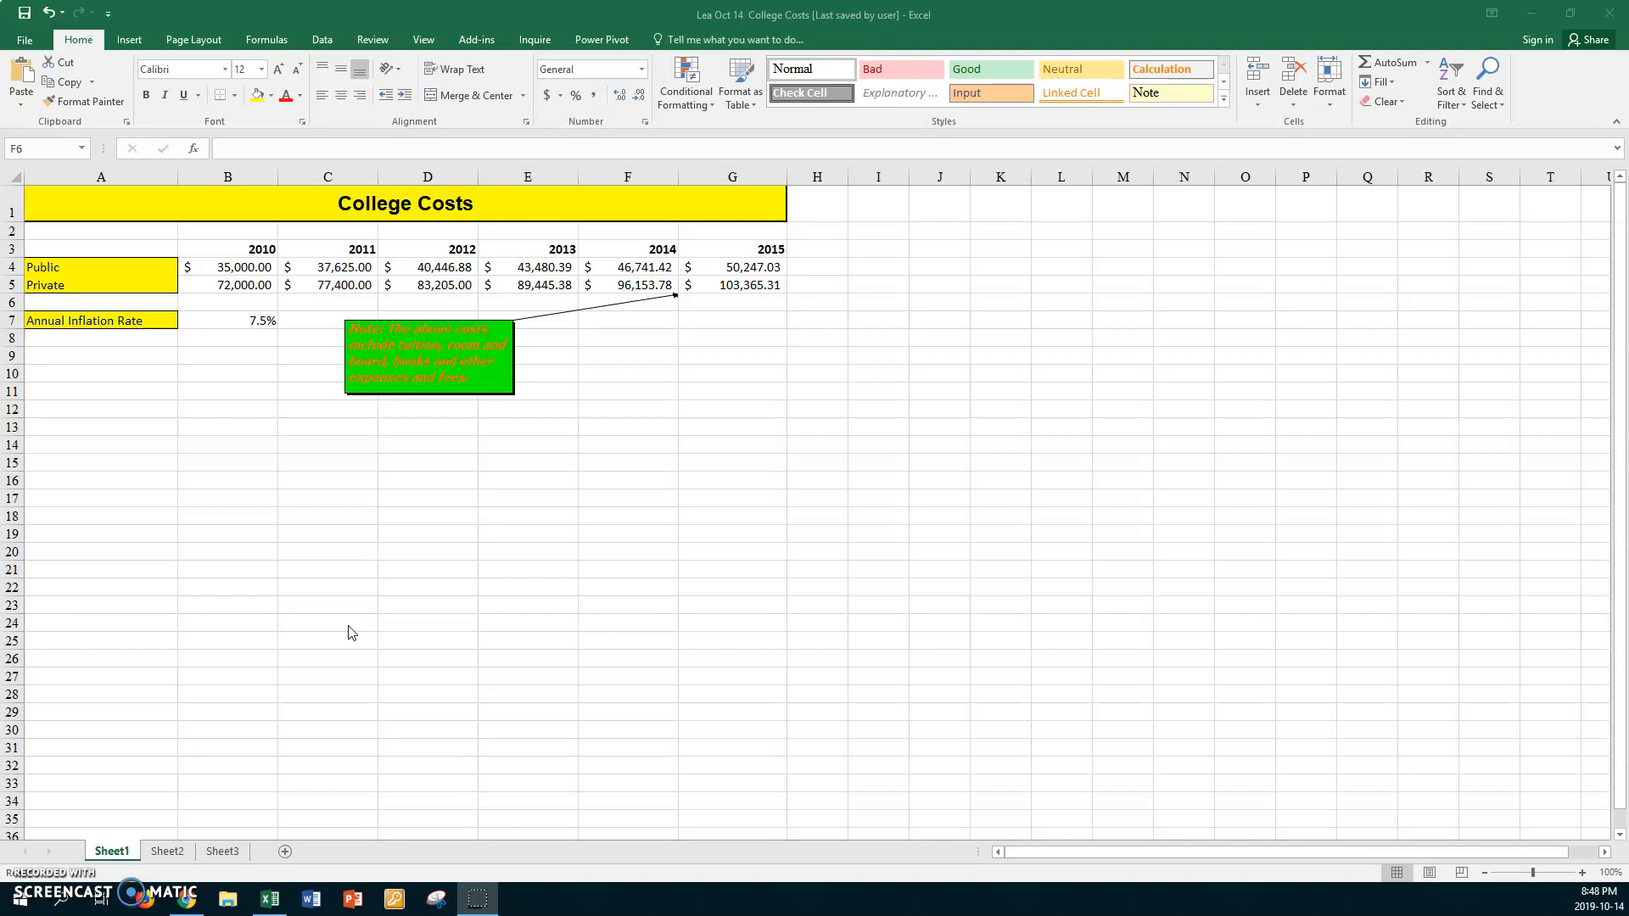
Hide the note comment attached to cell F6
left_click(643, 310)
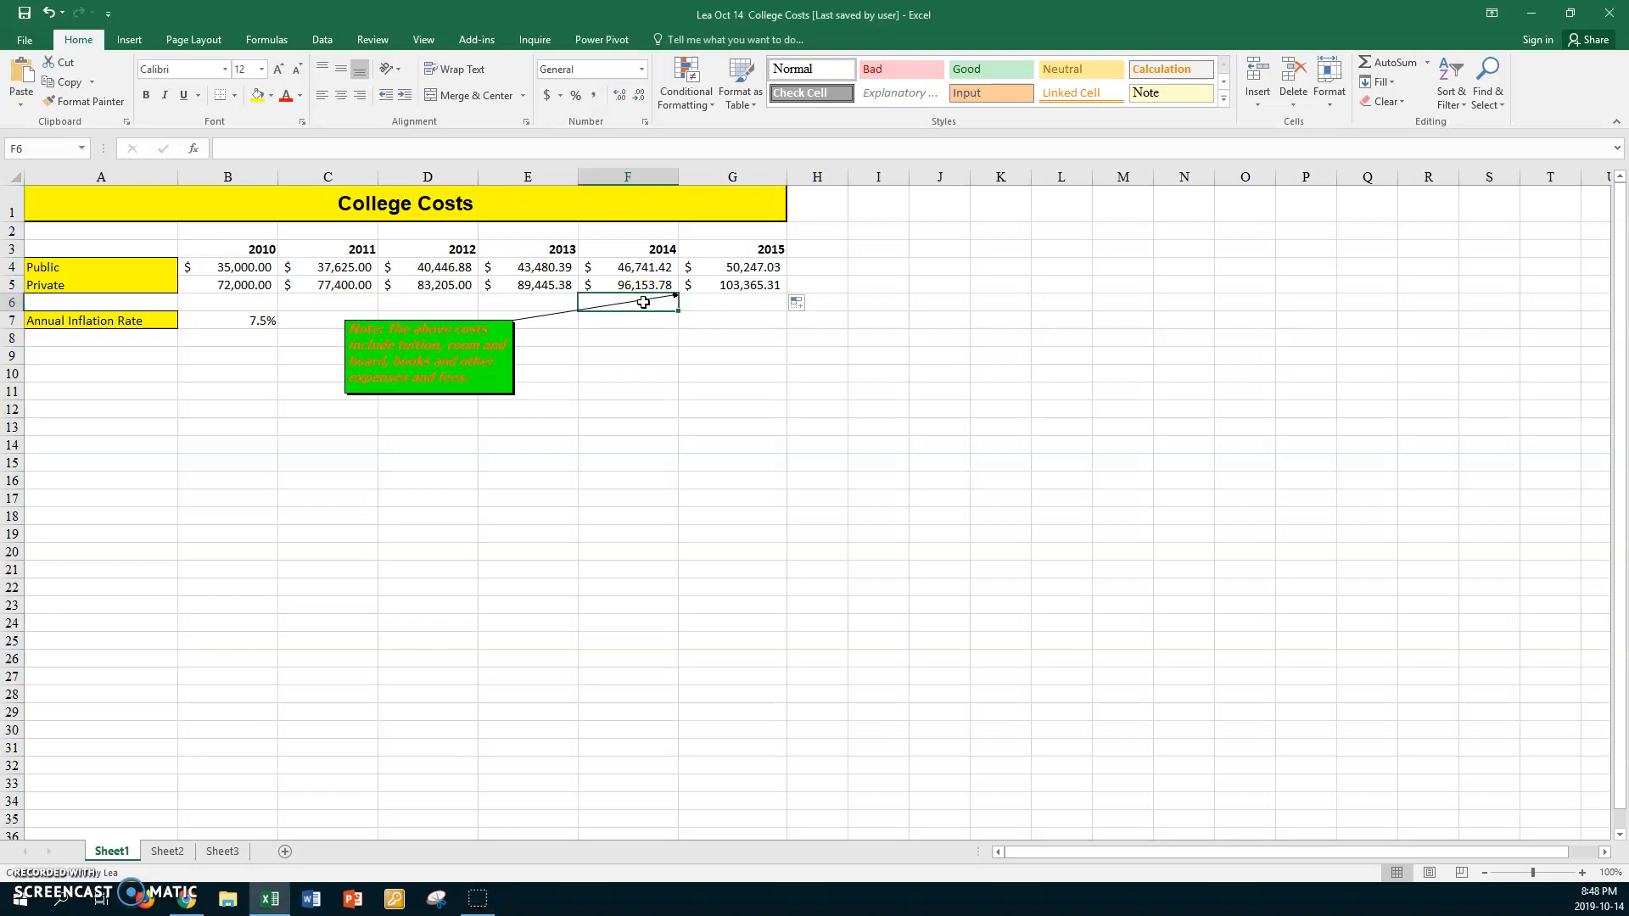
right_click(644, 304)
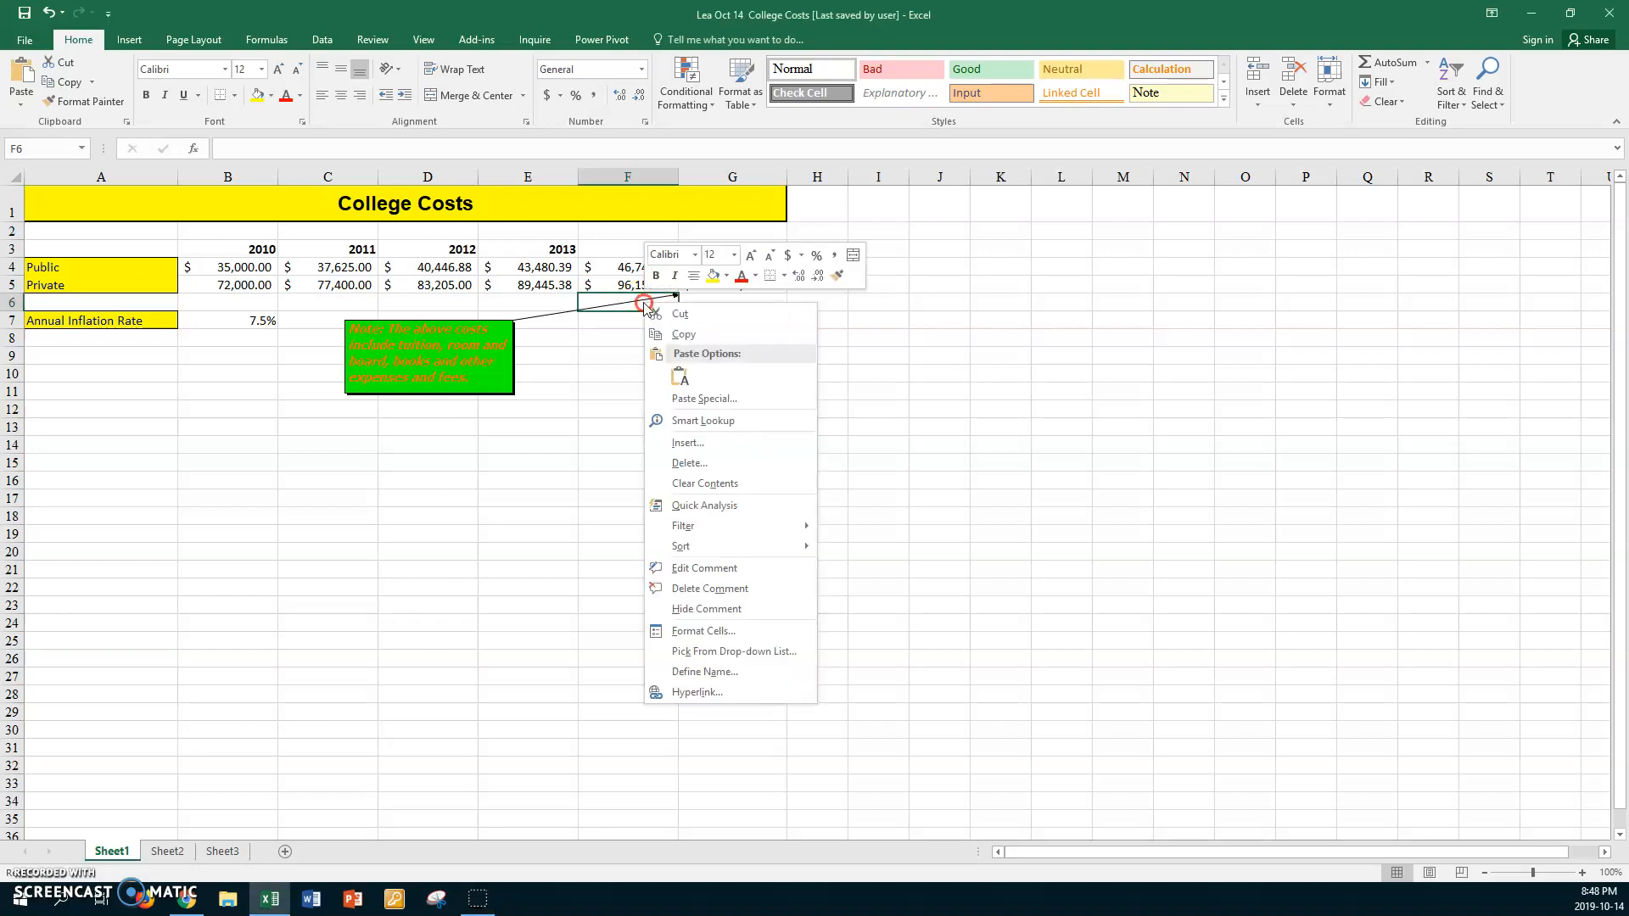
left_click(702, 609)
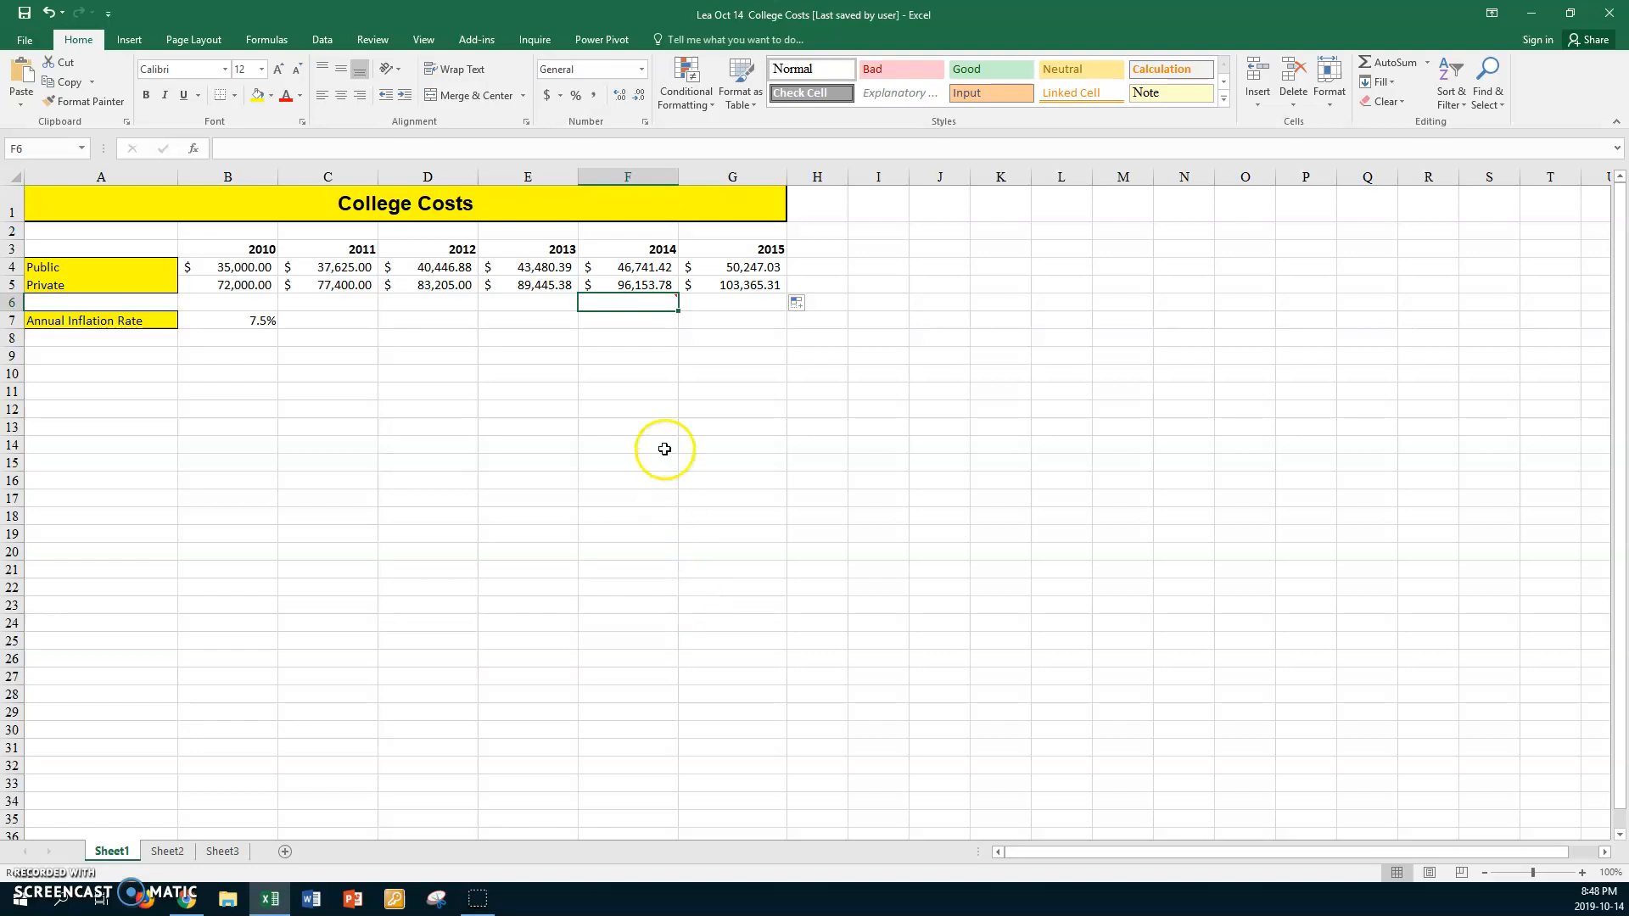
left_click_drag(727, 356, 727, 339)
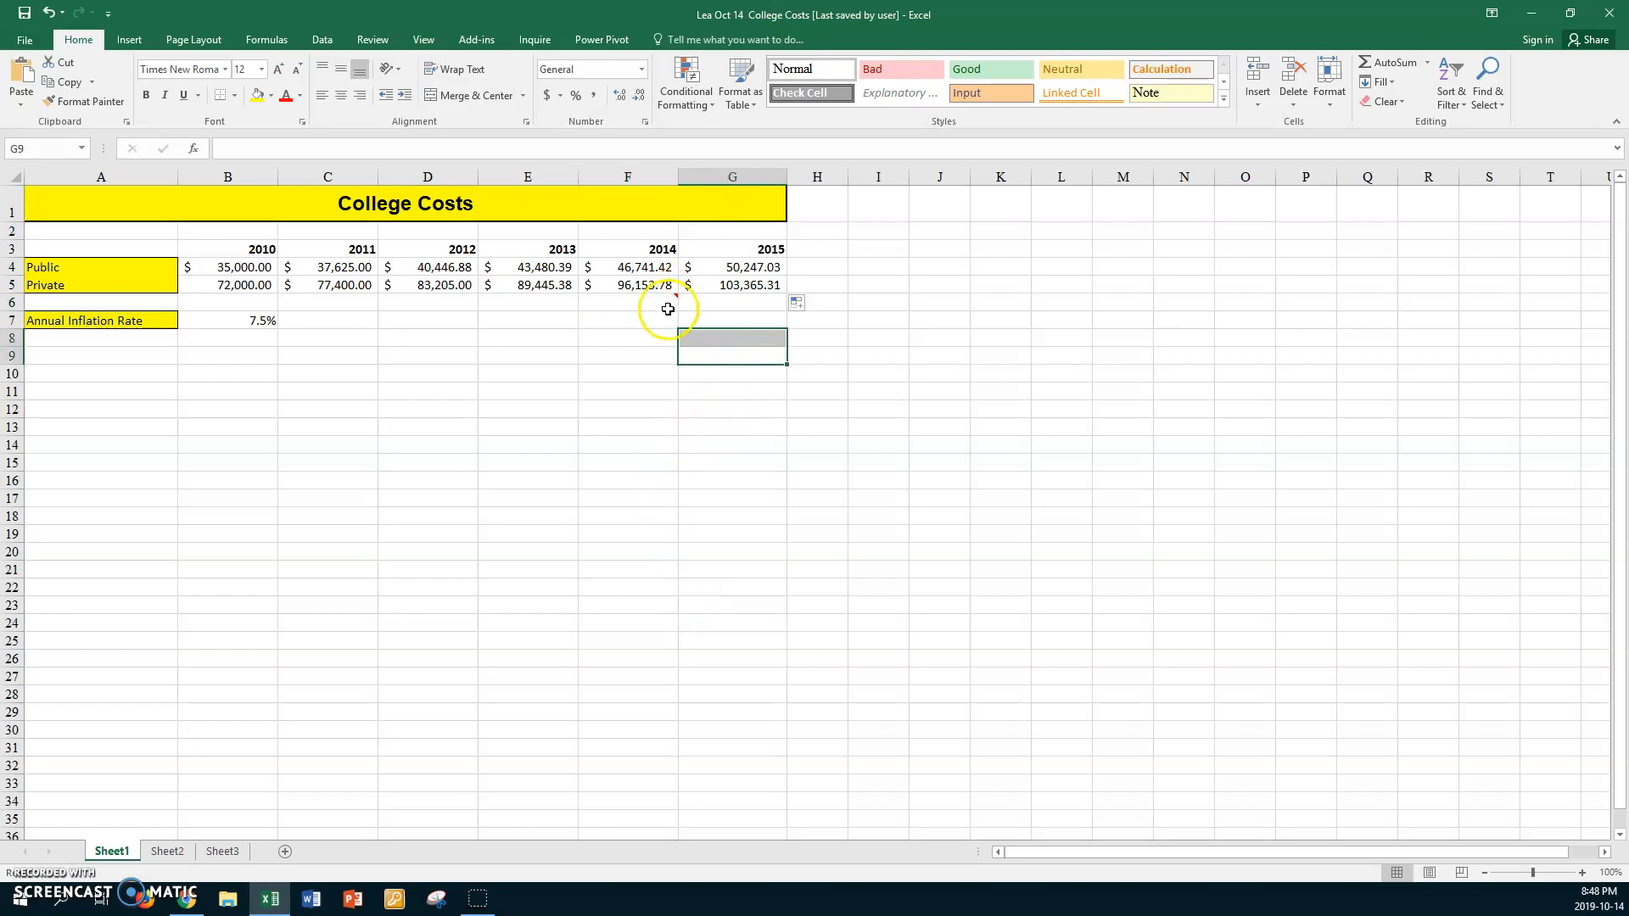
mouse_move(669, 295)
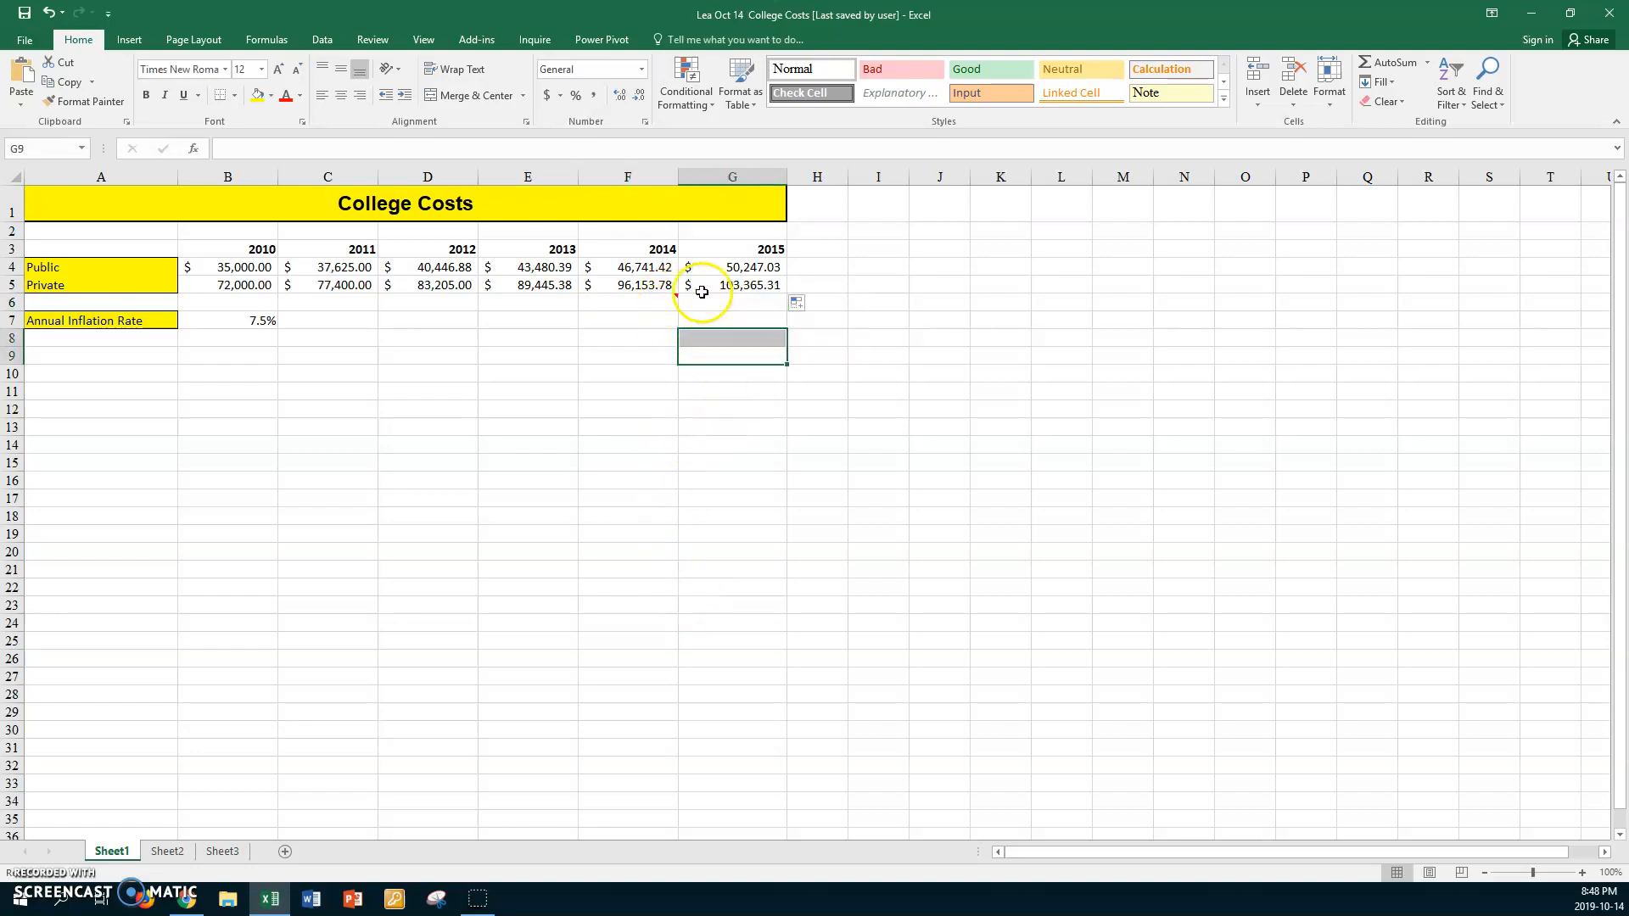
Show the hidden note comment of cell F6 permanently on the sheet again
left_click(617, 303)
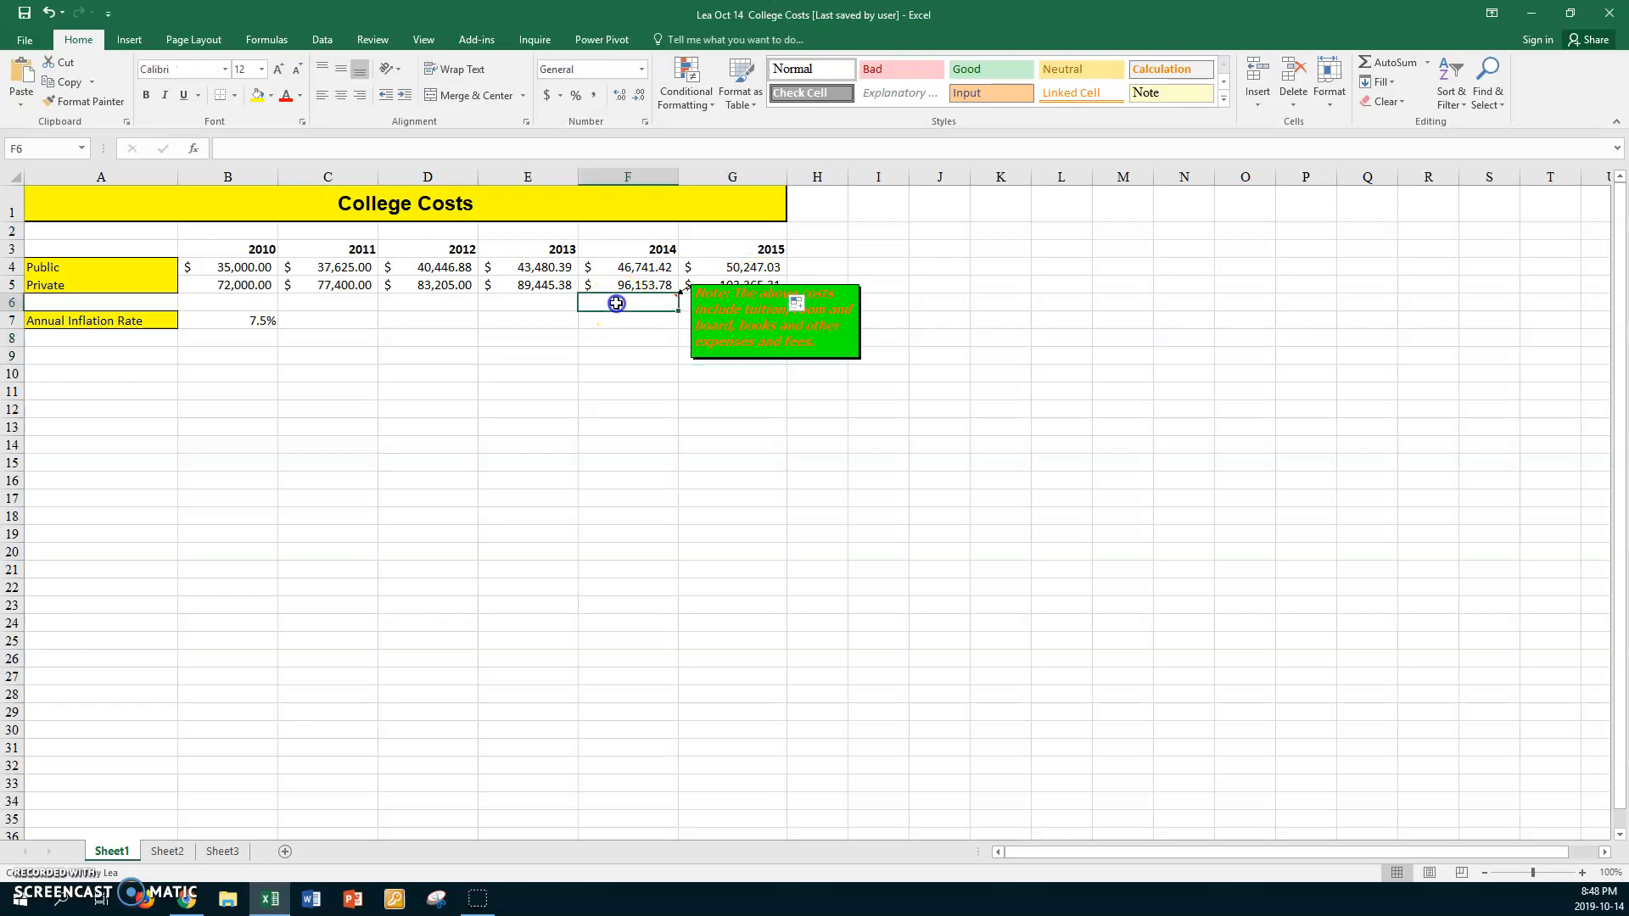
right_click(617, 303)
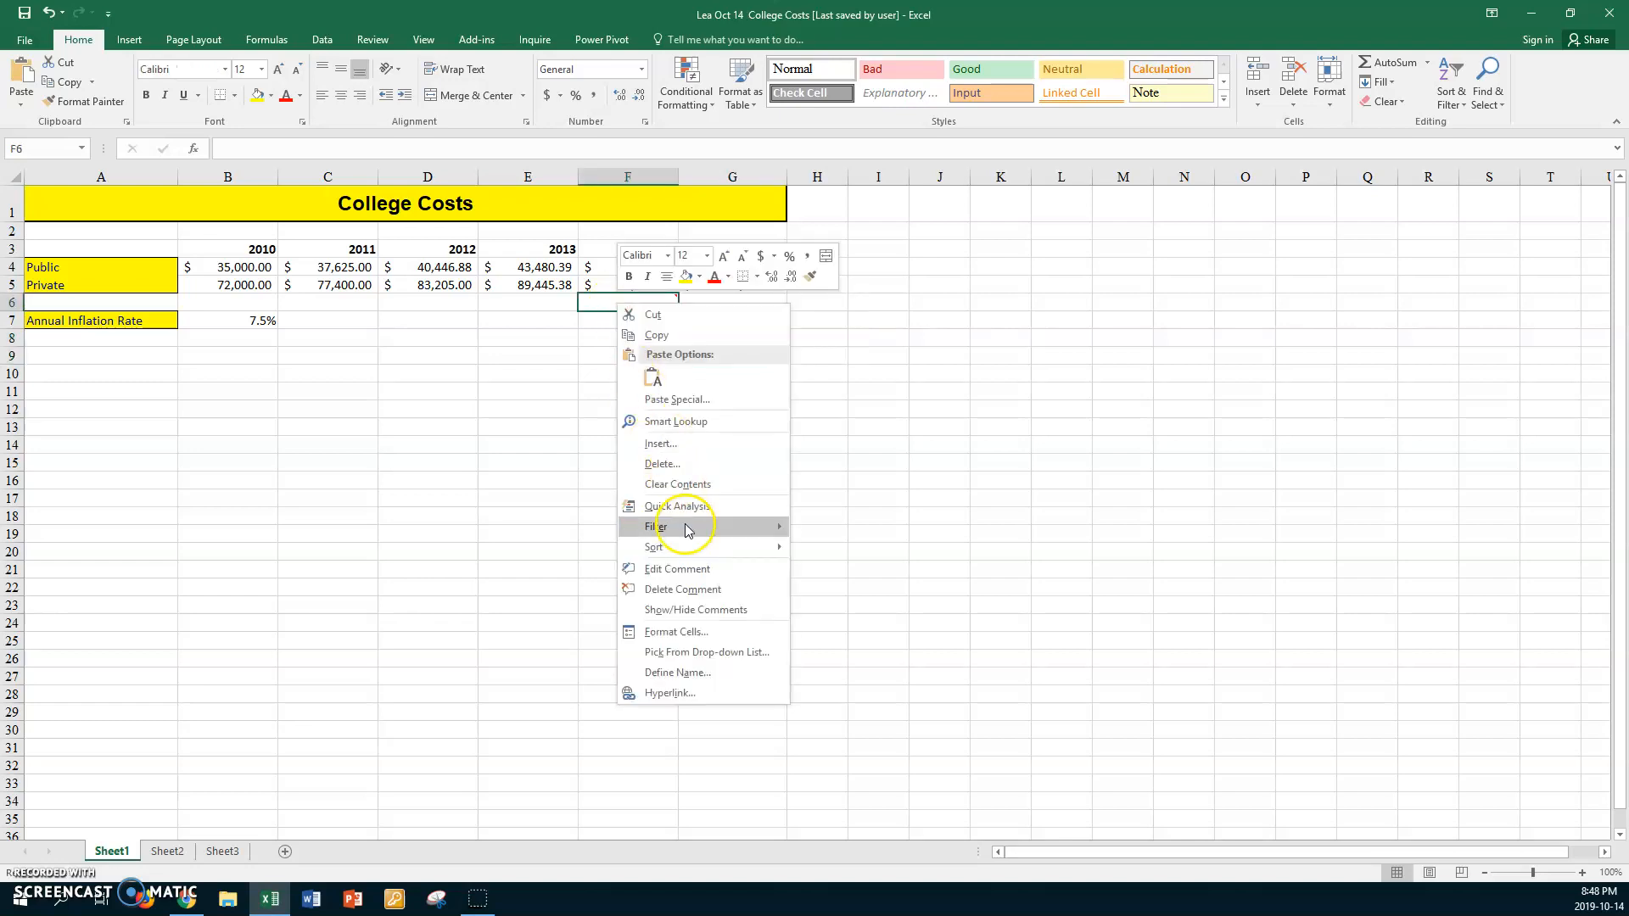
left_click(694, 611)
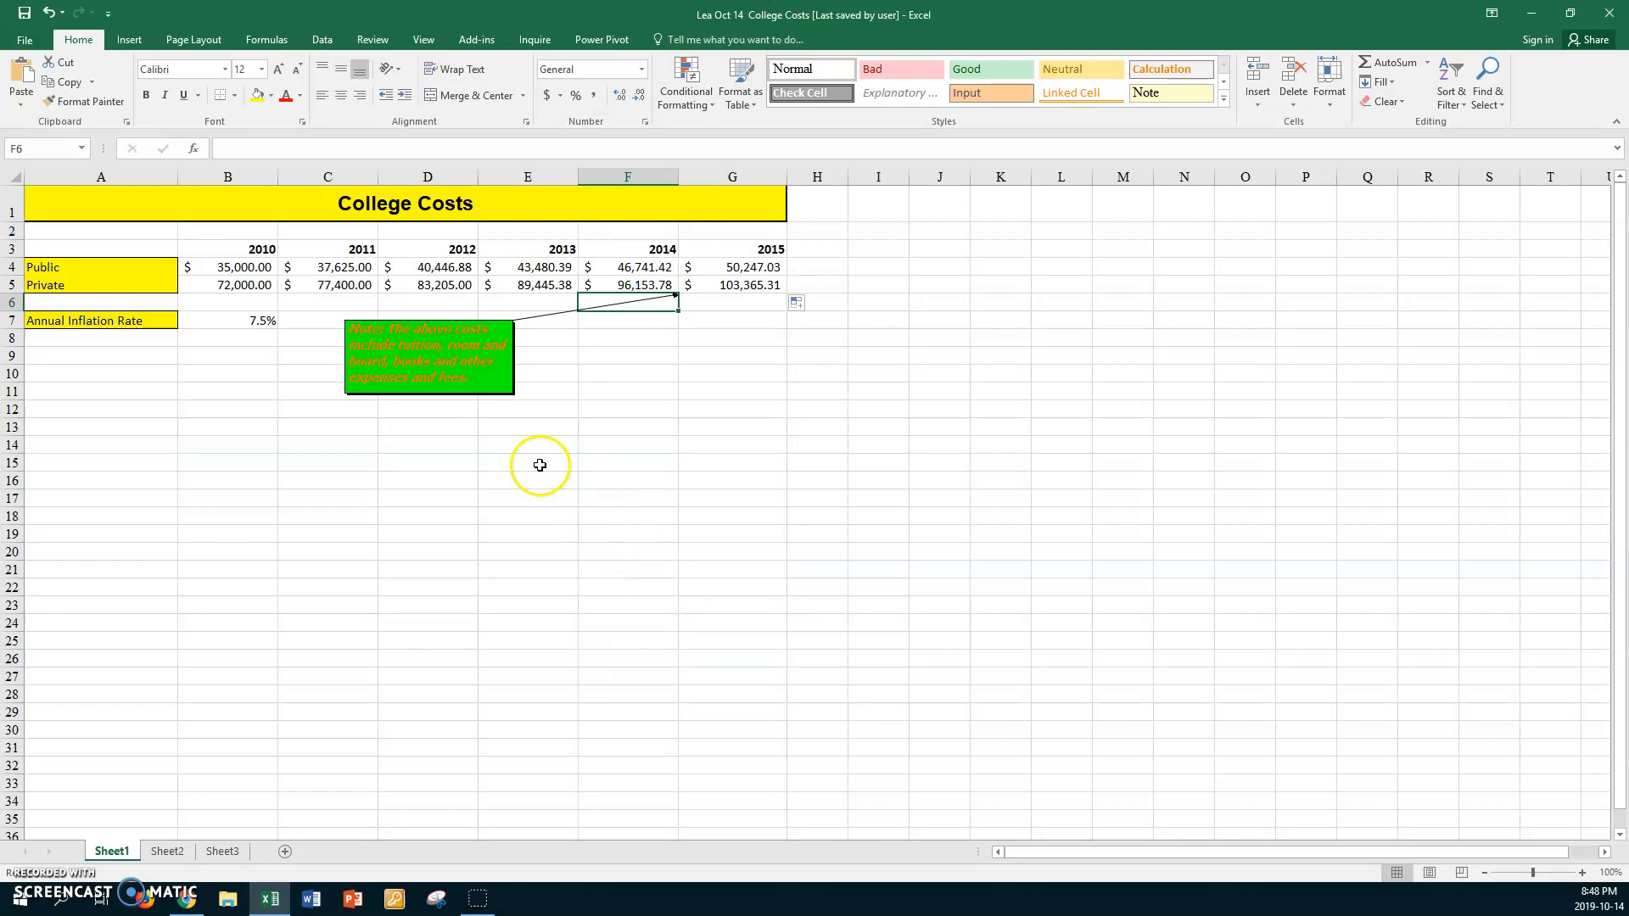
left_click(551, 396)
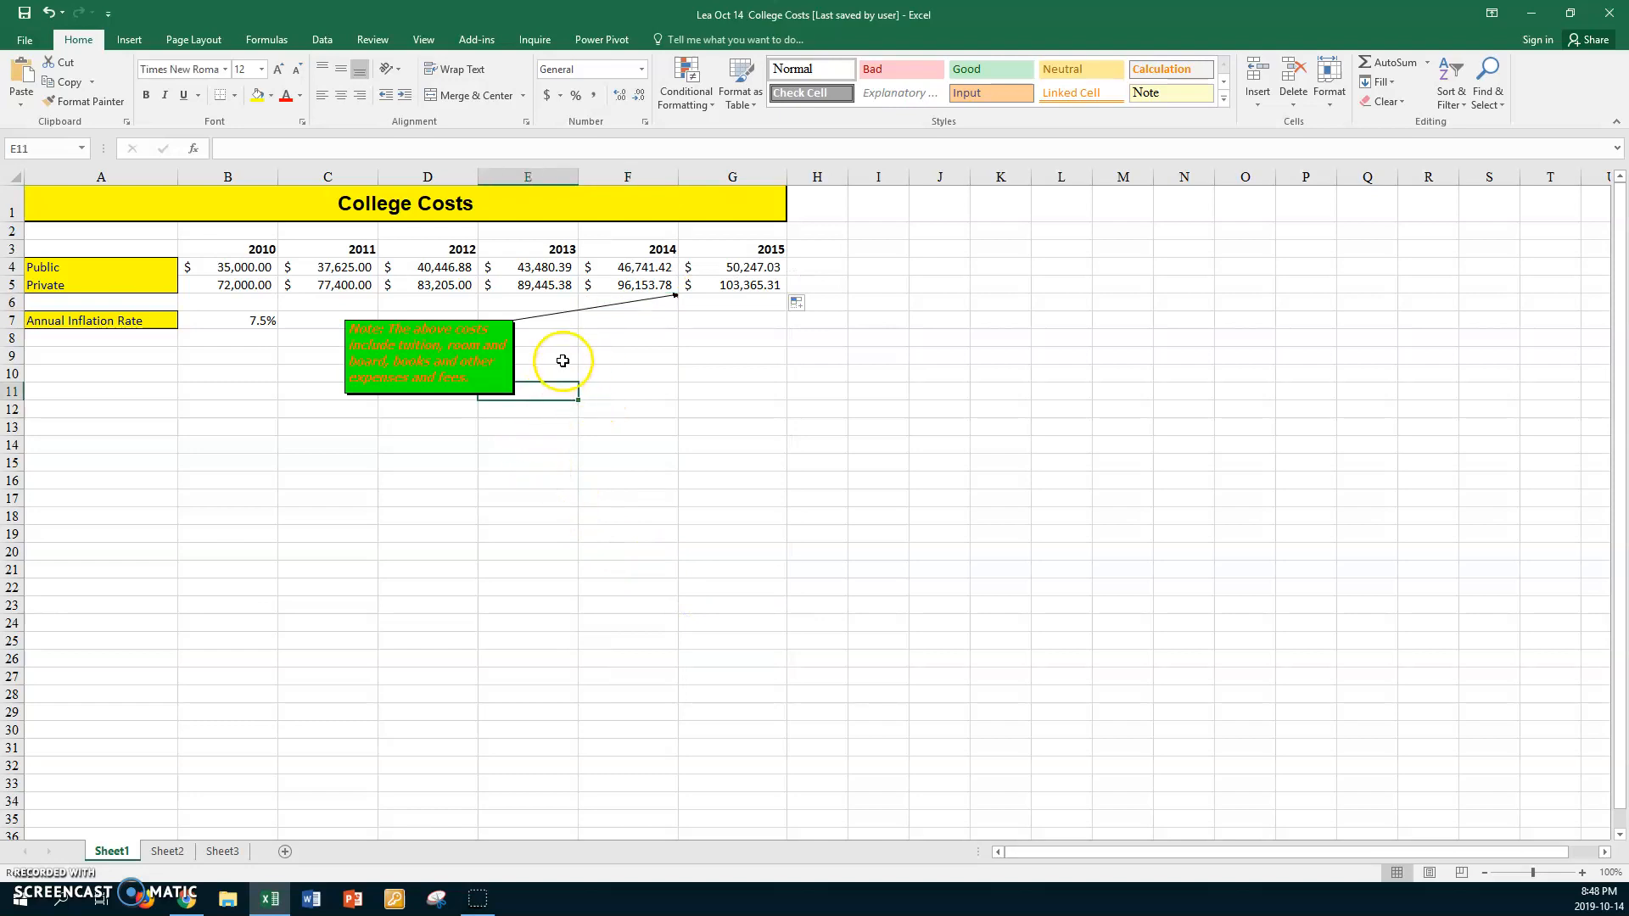
Try to open the Page Setup dialog for the worksheet
left_click(241, 355)
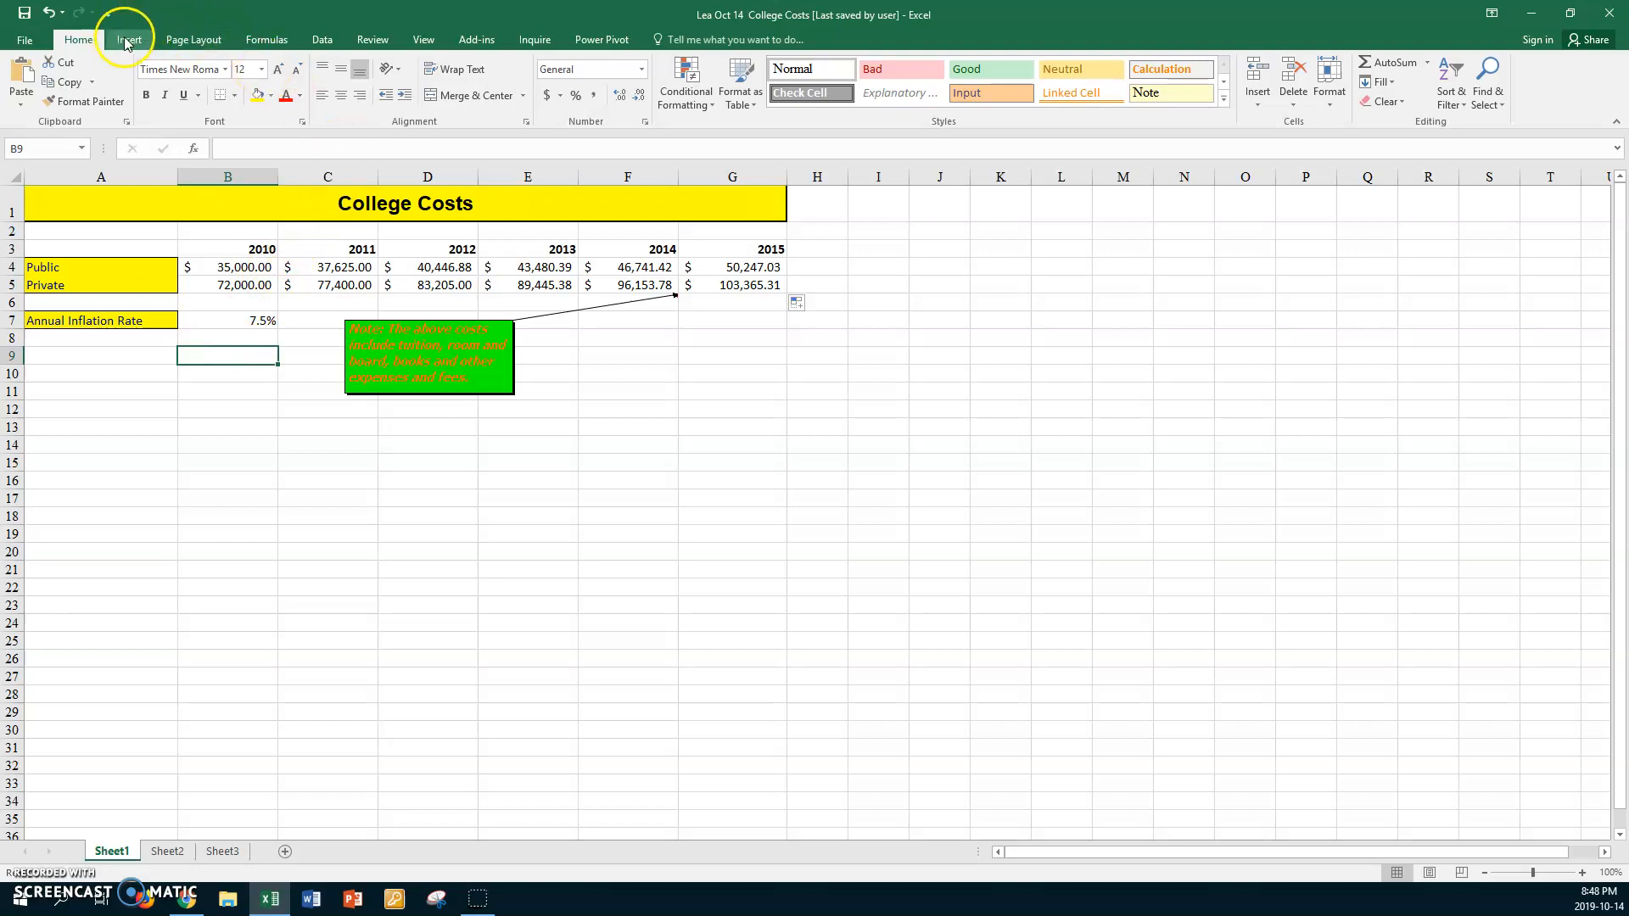
left_click(187, 41)
left_click(406, 121)
left_click(832, 514)
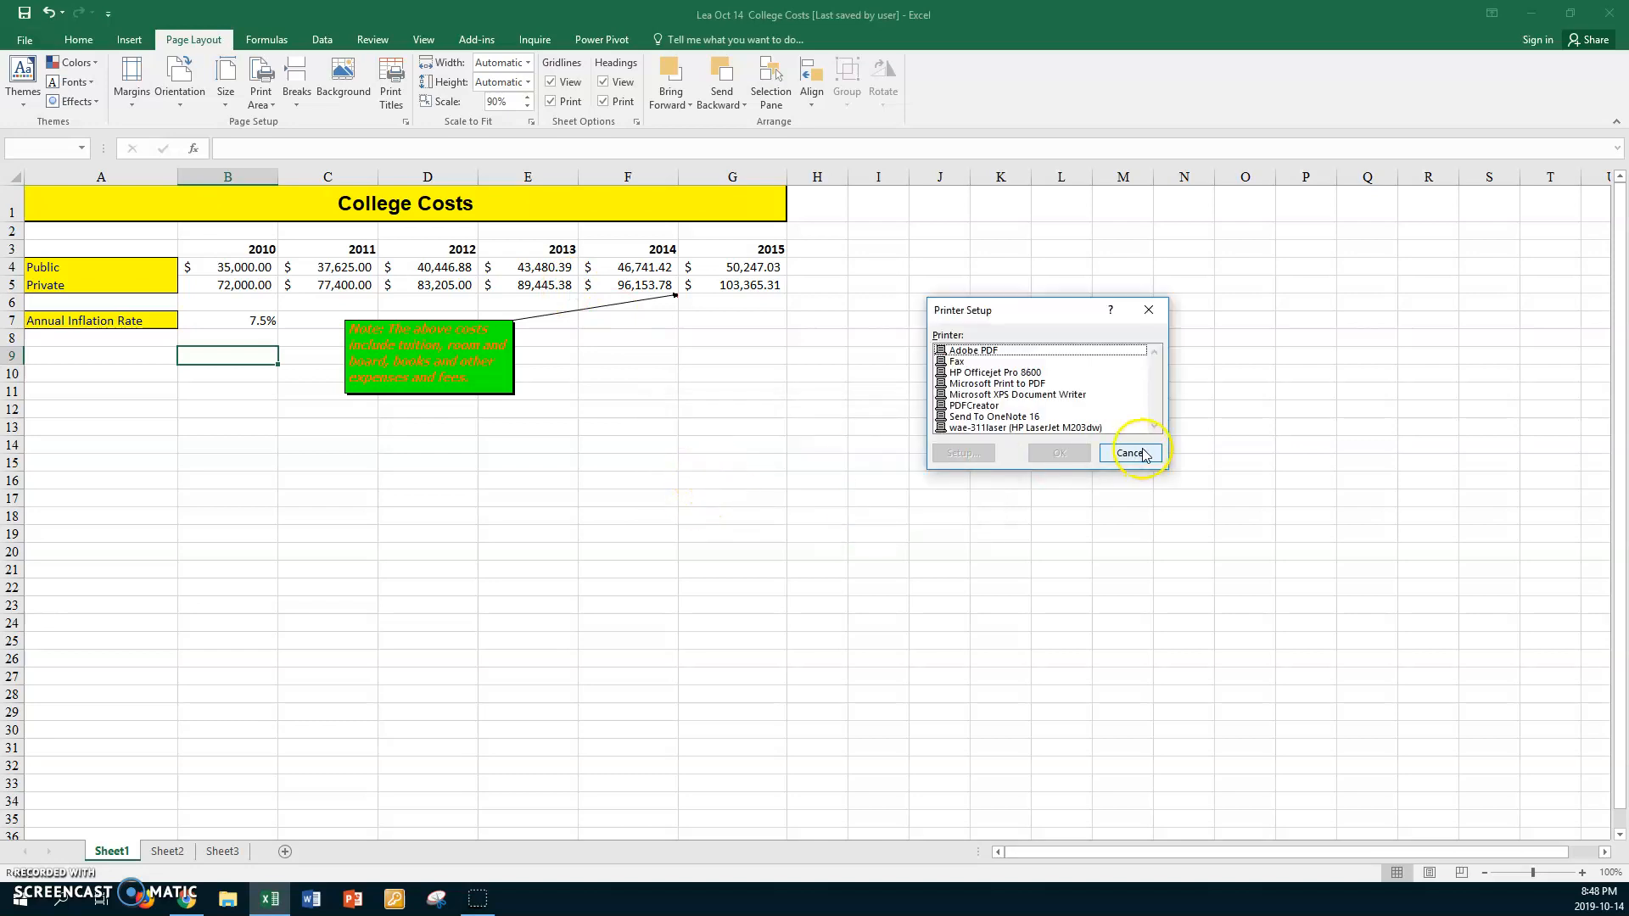
left_click(1131, 453)
left_click(604, 376)
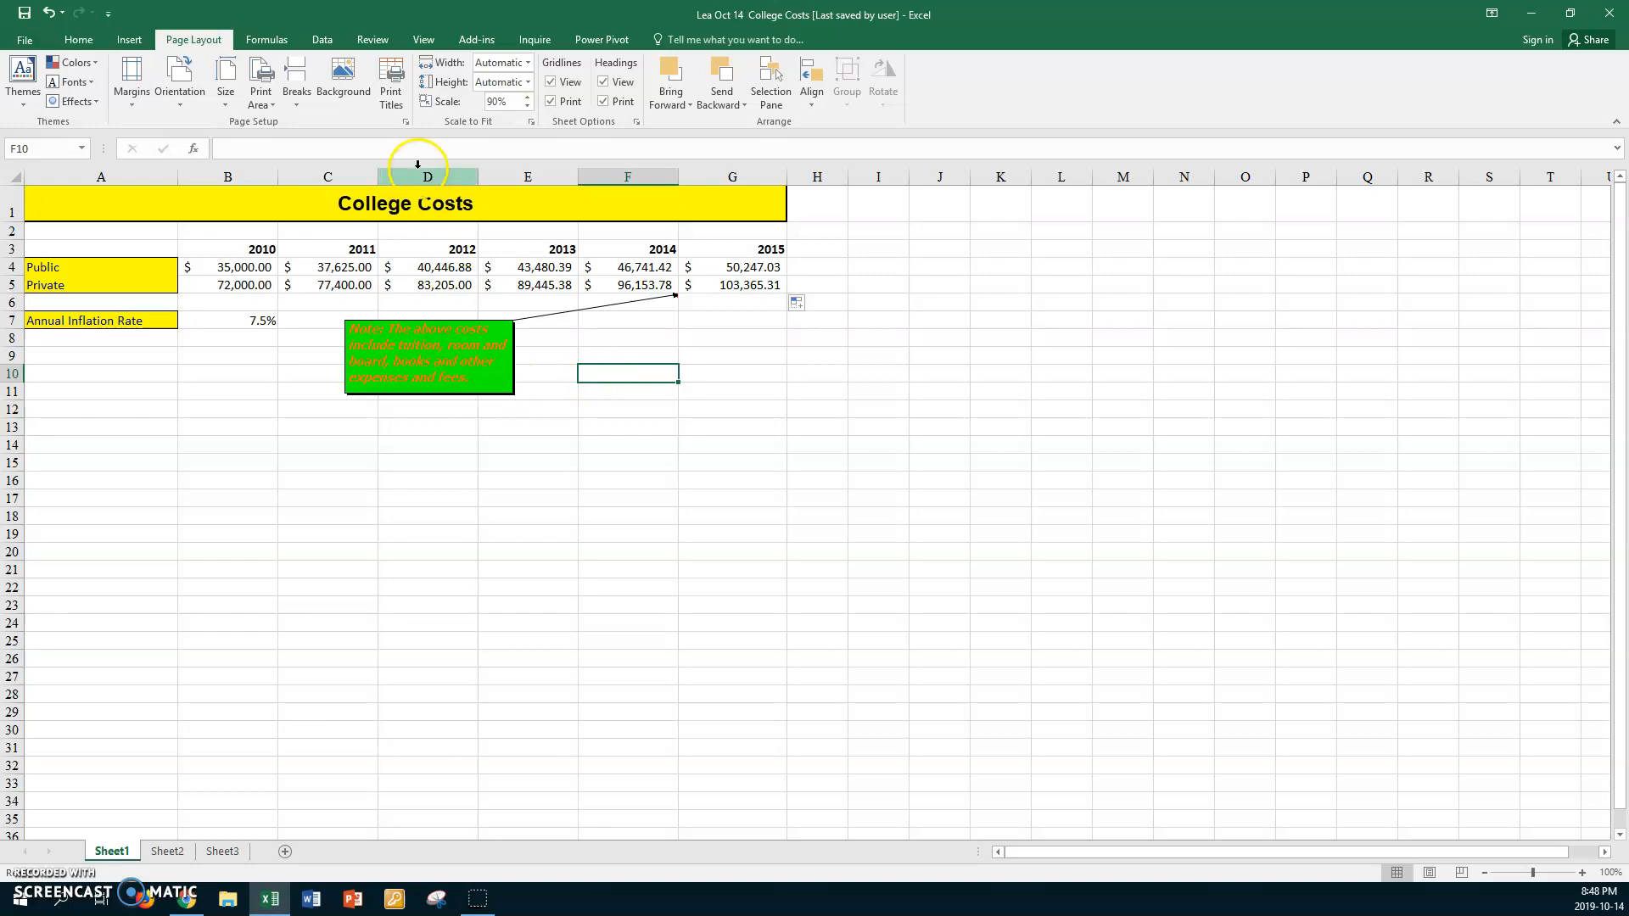
left_click(406, 122)
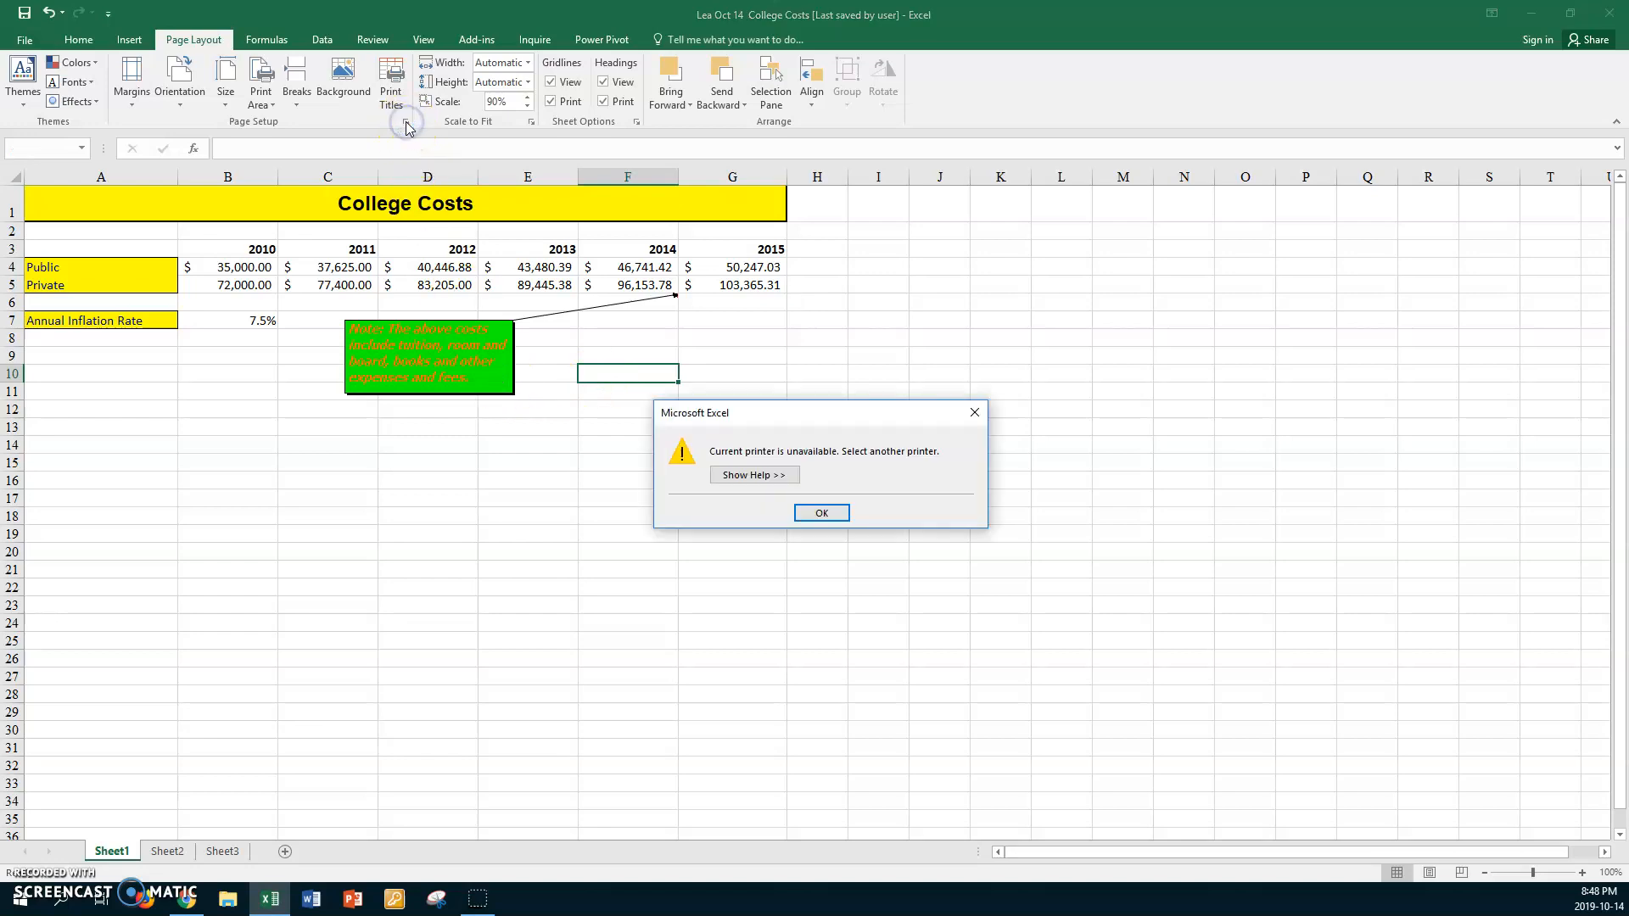
left_click(819, 512)
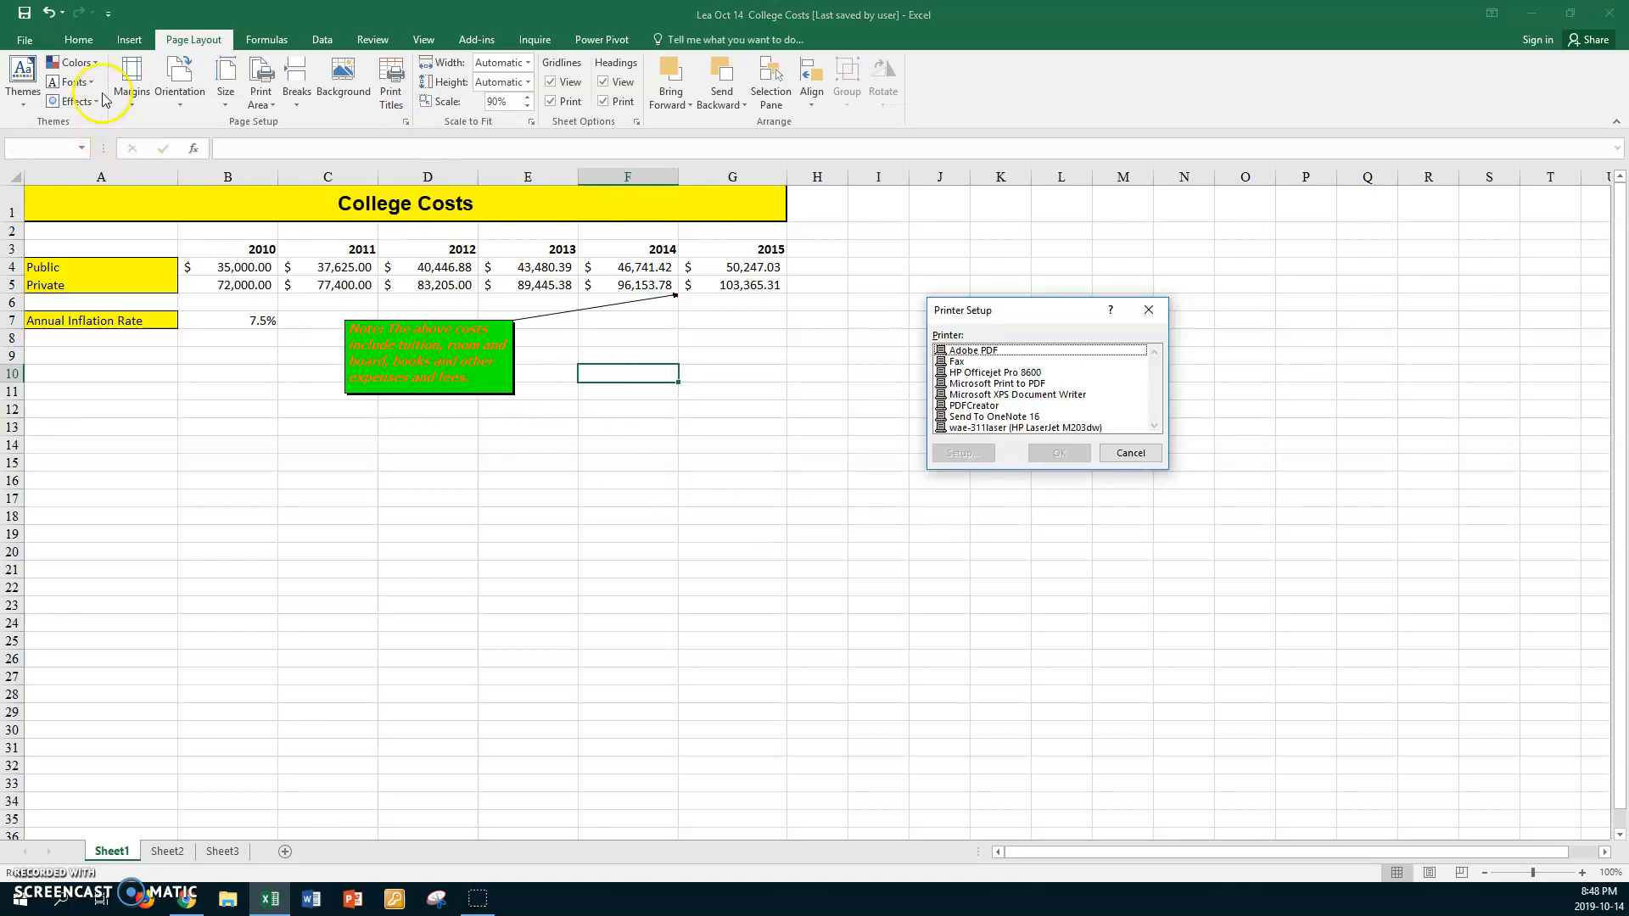
left_click(1143, 453)
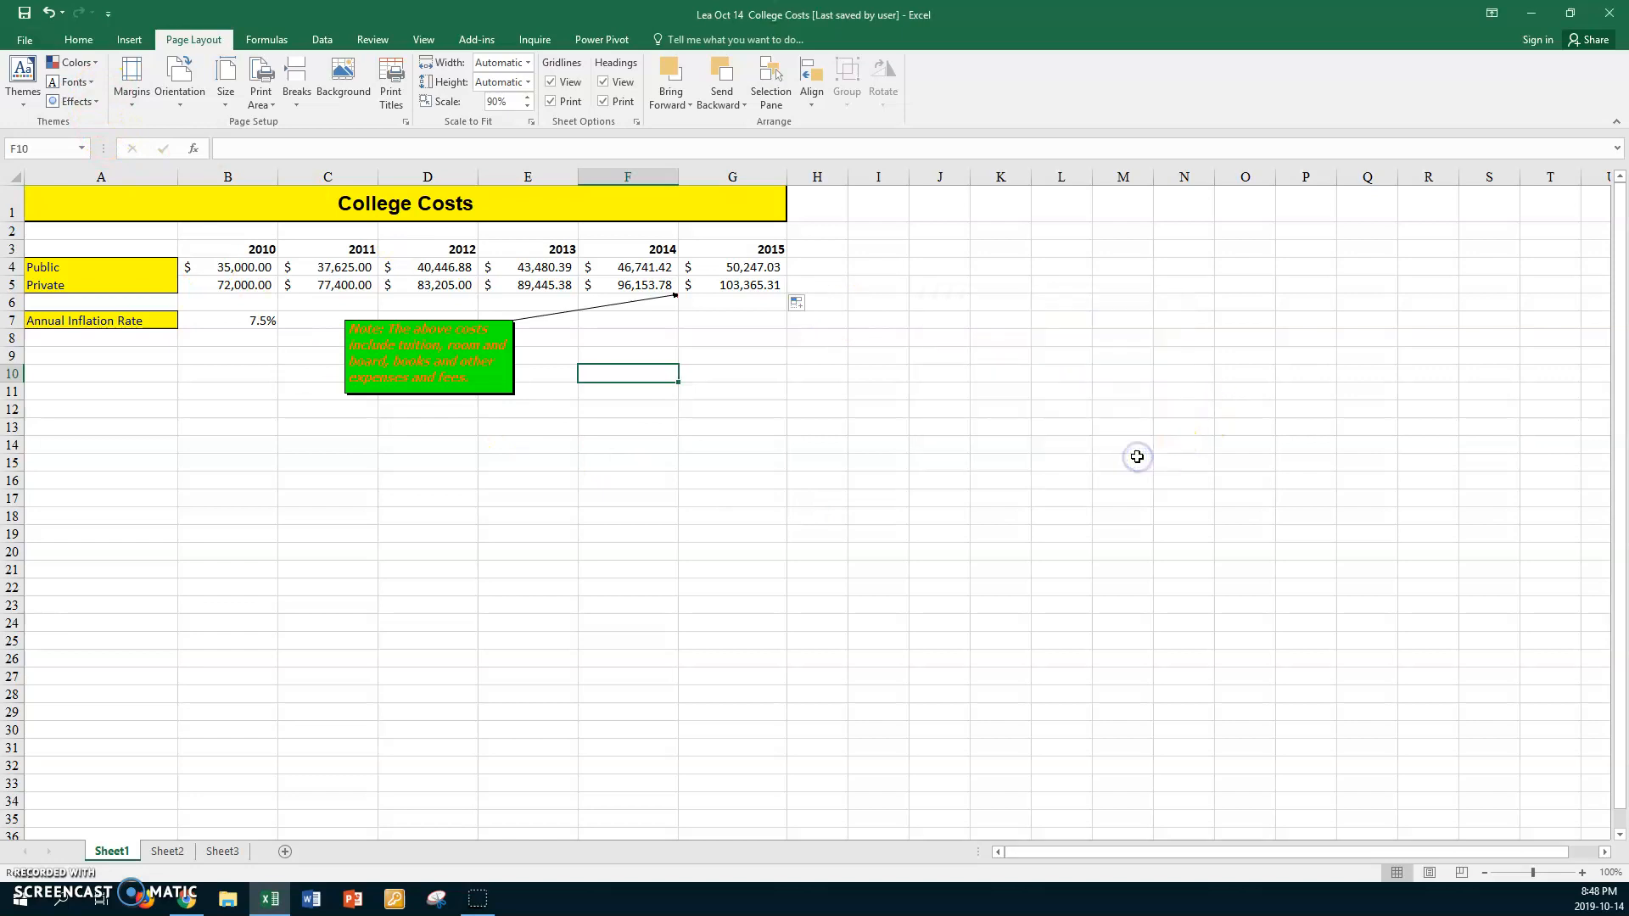
Open the print preview of the workbook and select the HP Officejet Pro 8600 as the printer
left_click(23, 39)
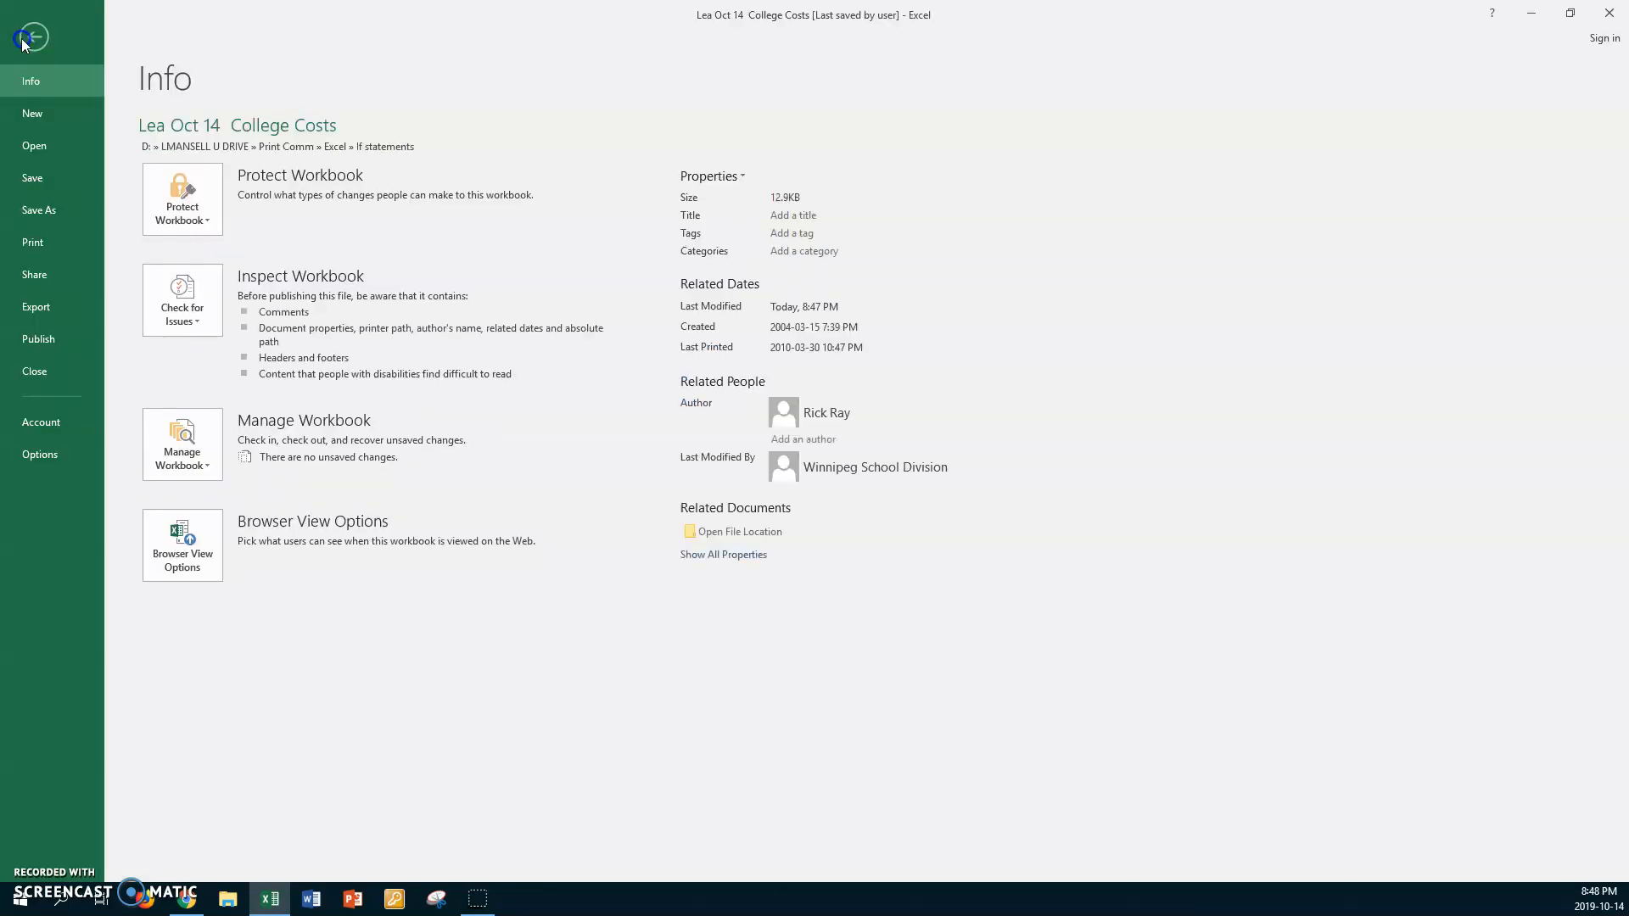
left_click(37, 245)
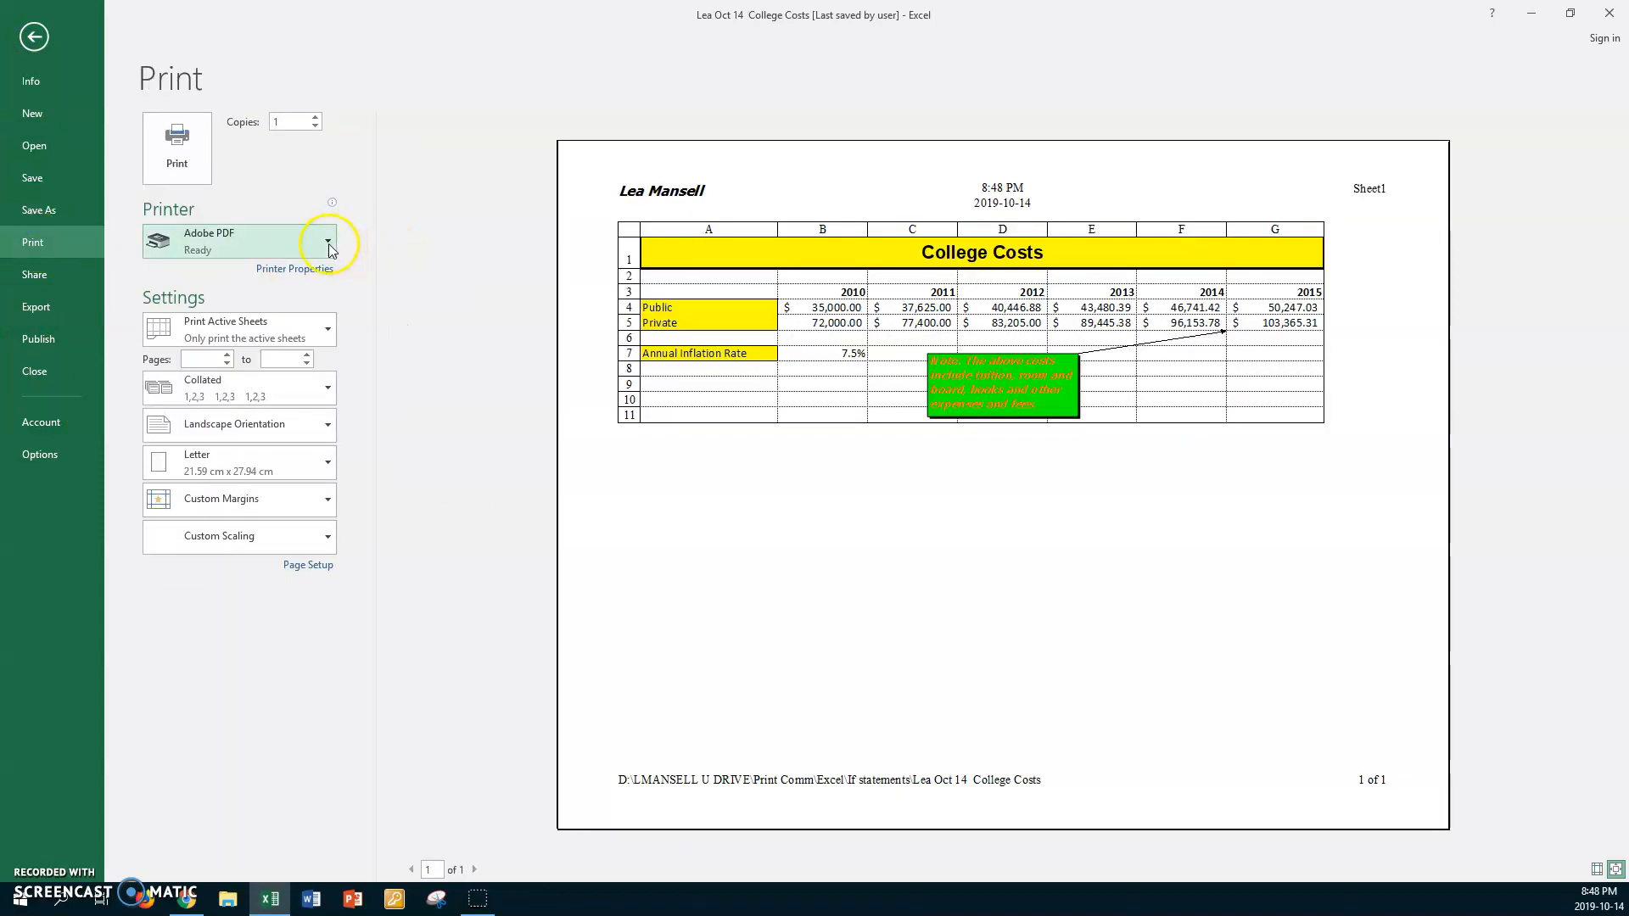
left_click(328, 243)
left_click(231, 351)
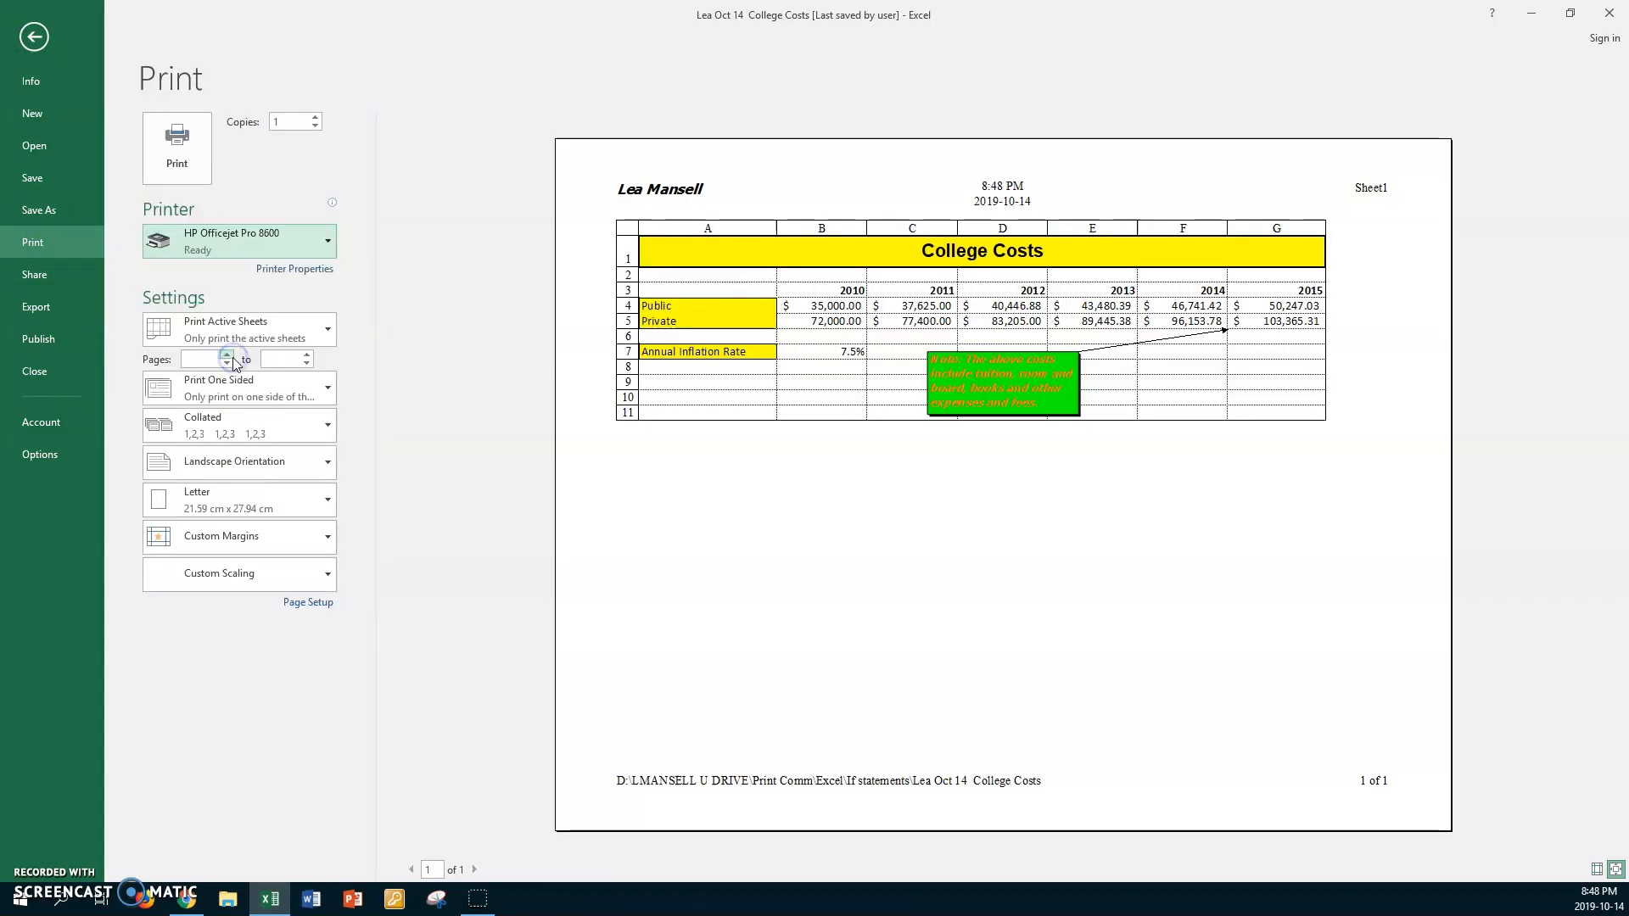
Set the comments to print at end of sheet in Page Setup and check both pages of the print preview
left_click(311, 603)
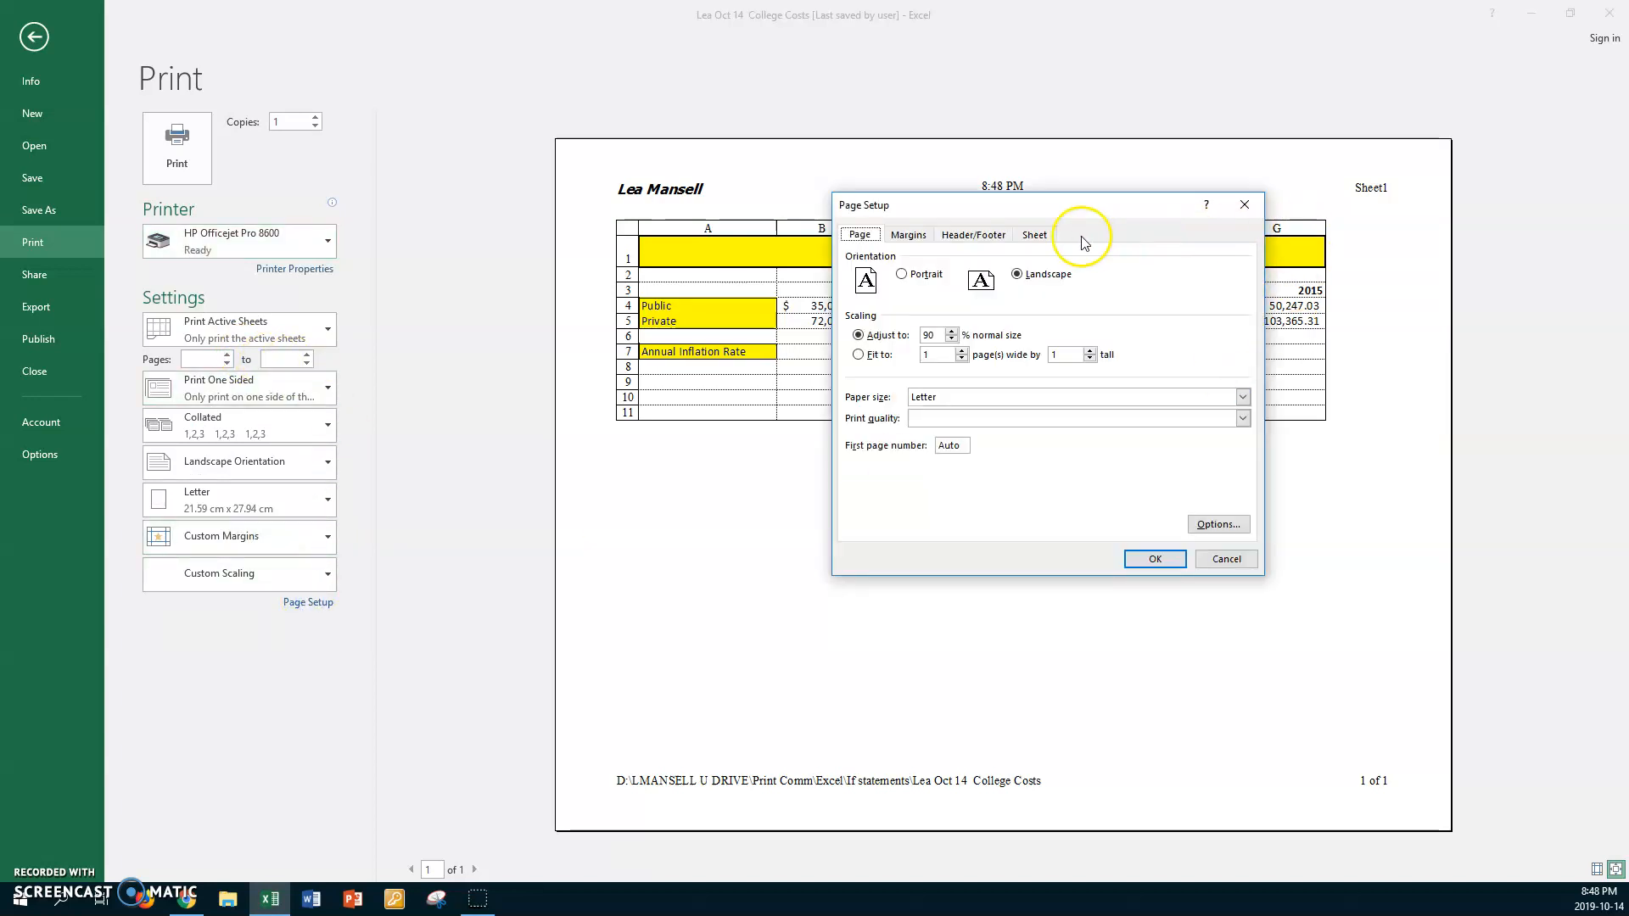
left_click(1041, 238)
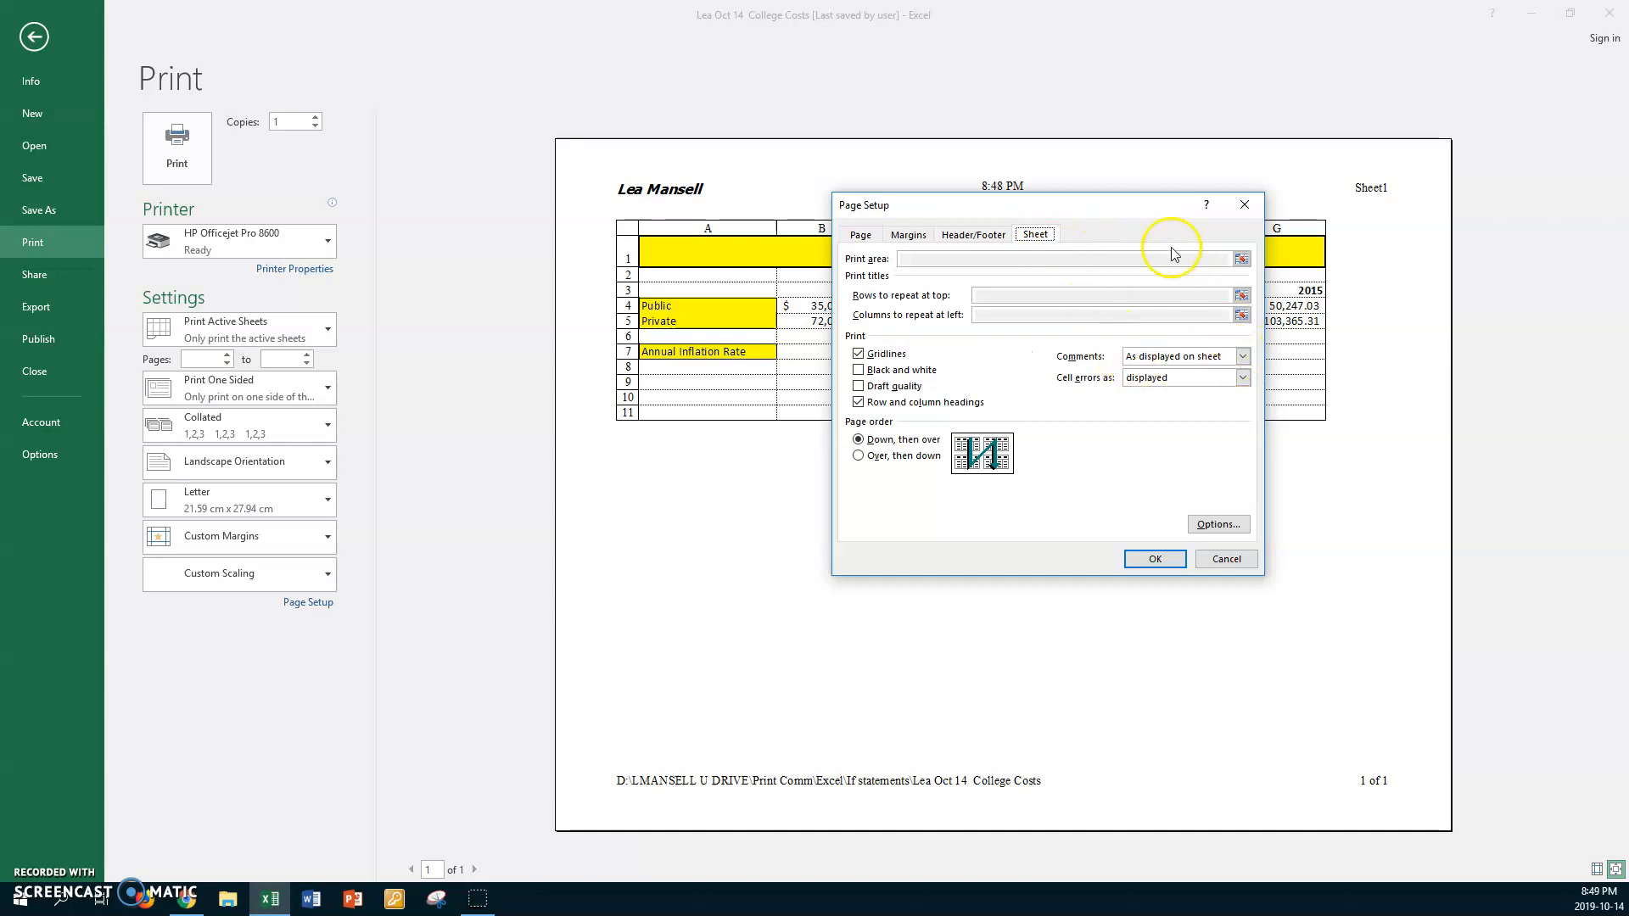
left_click_drag(1146, 218, 1003, 246)
left_click(1103, 398)
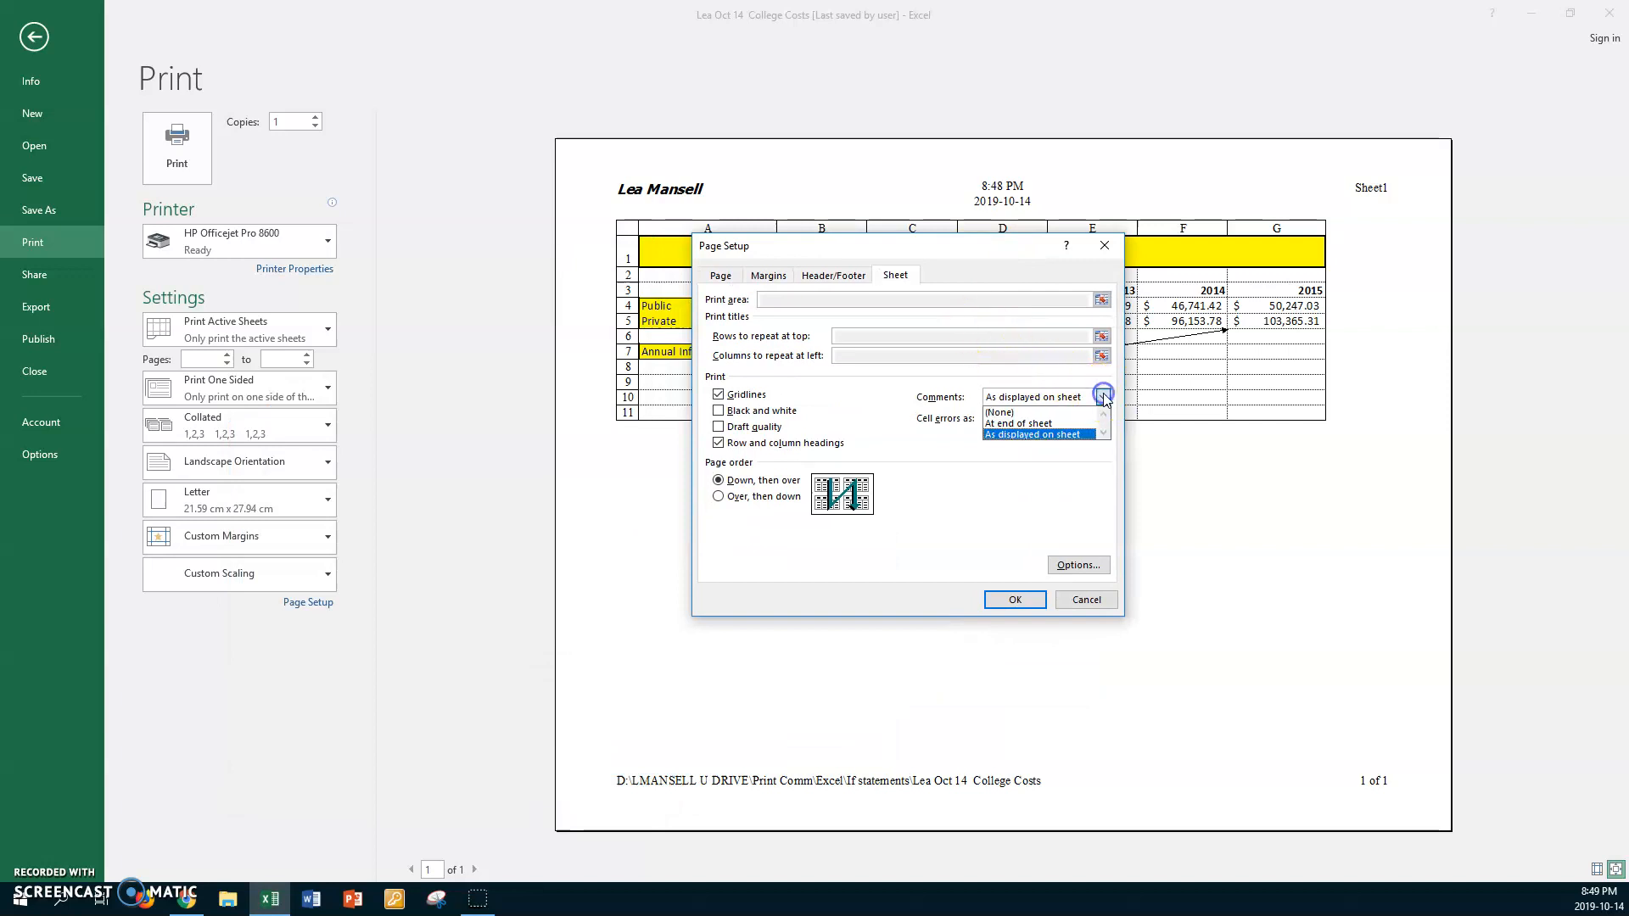
left_click(1042, 424)
left_click(1000, 601)
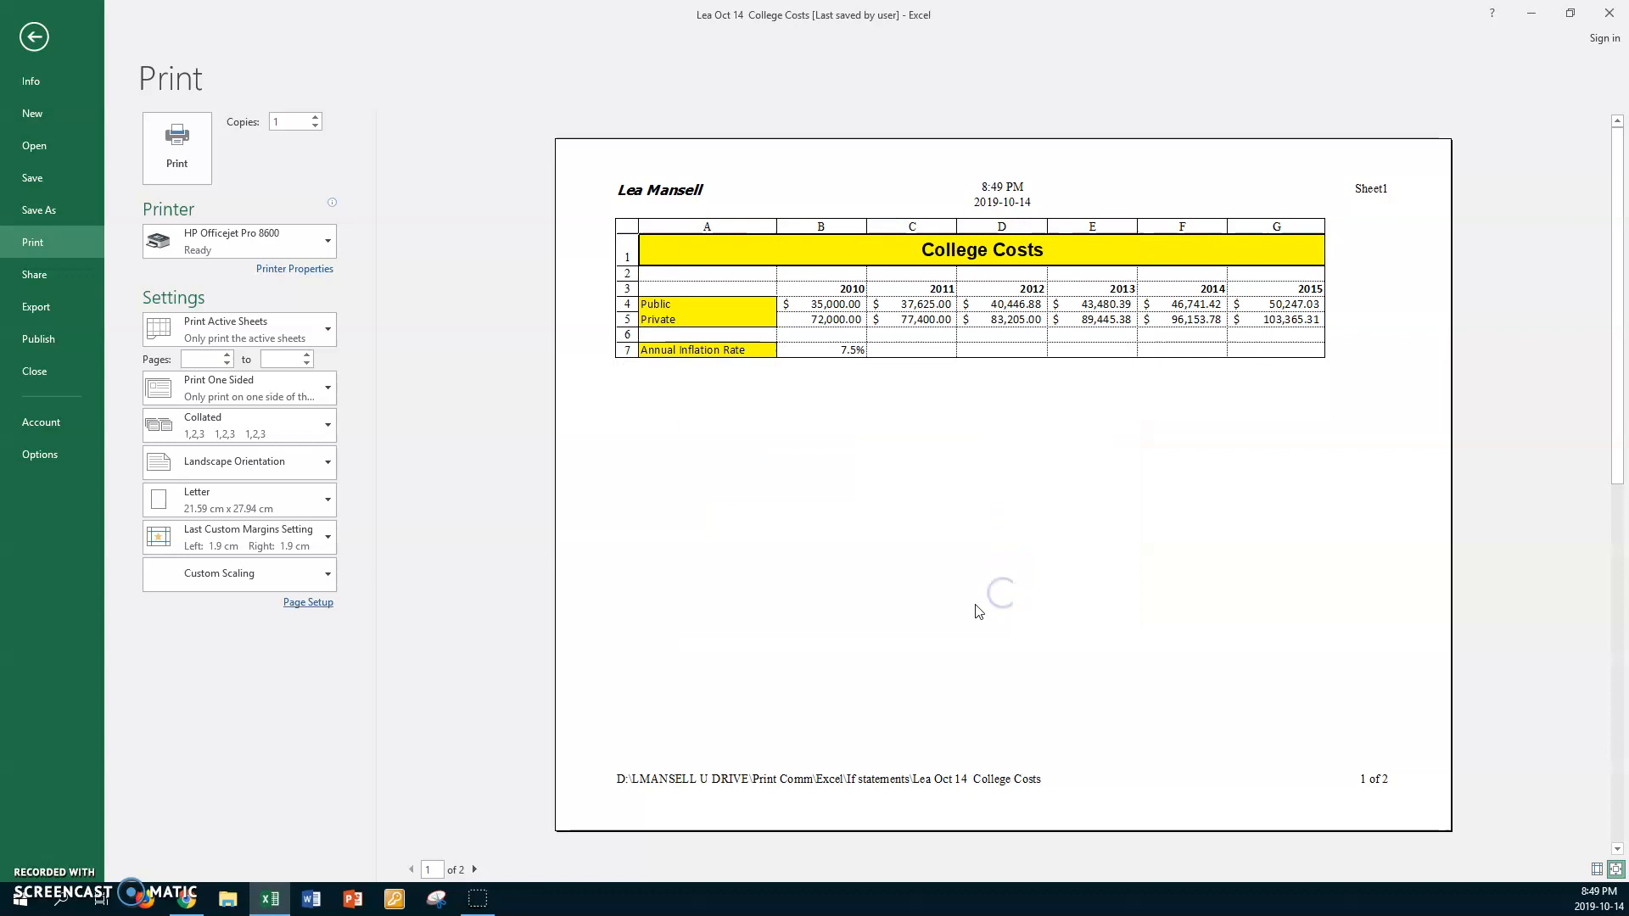
left_click(476, 869)
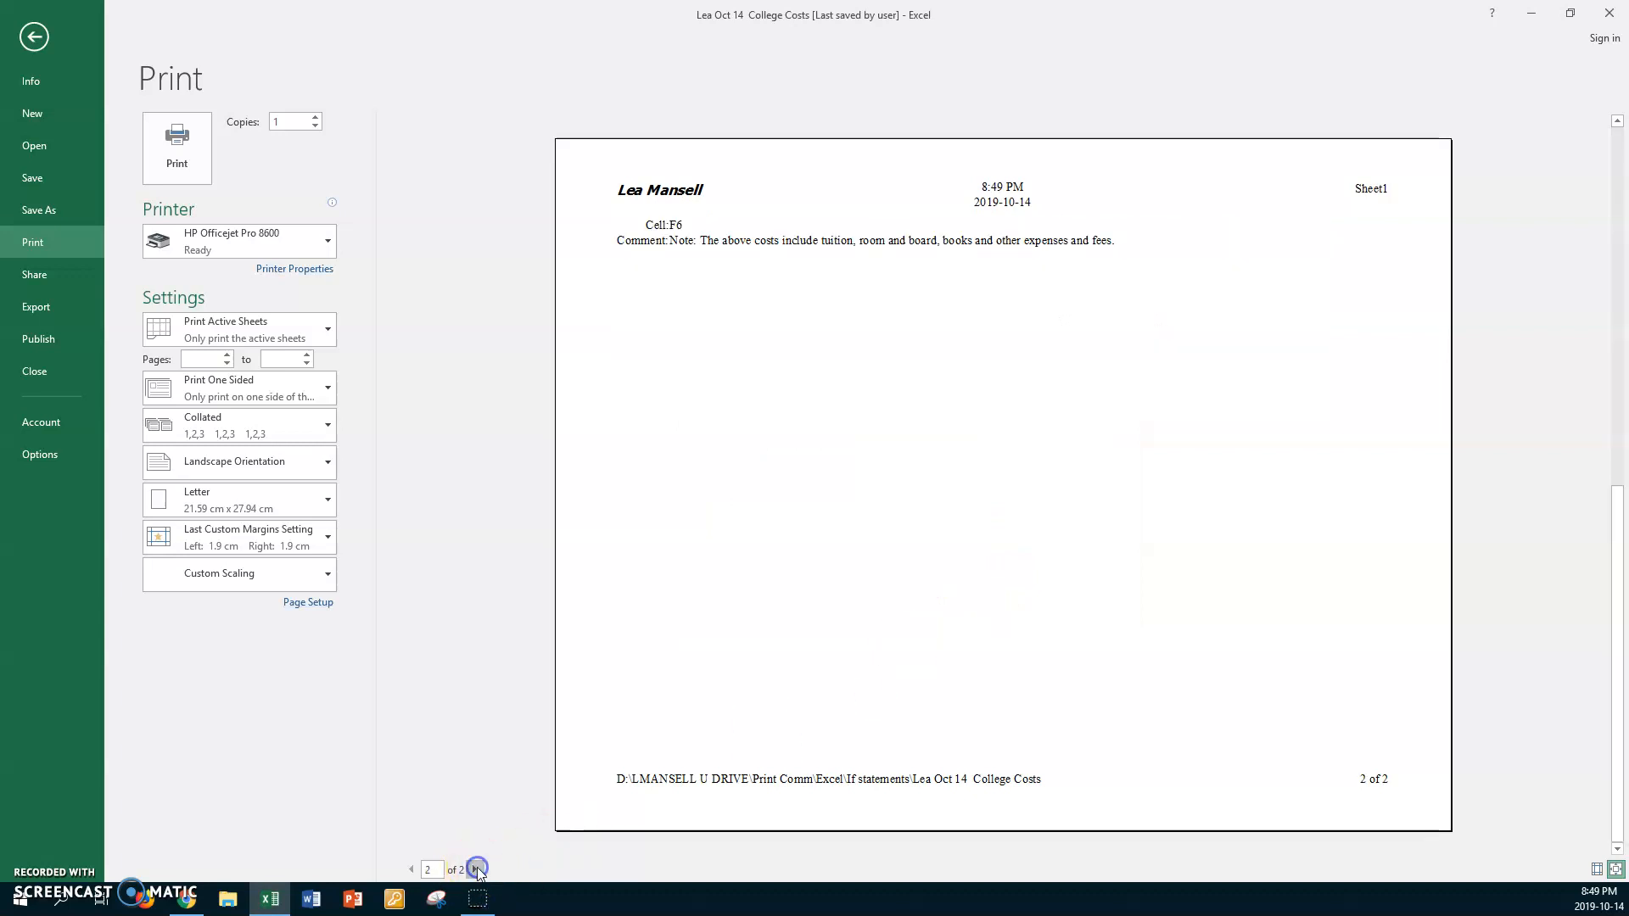
left_click(412, 869)
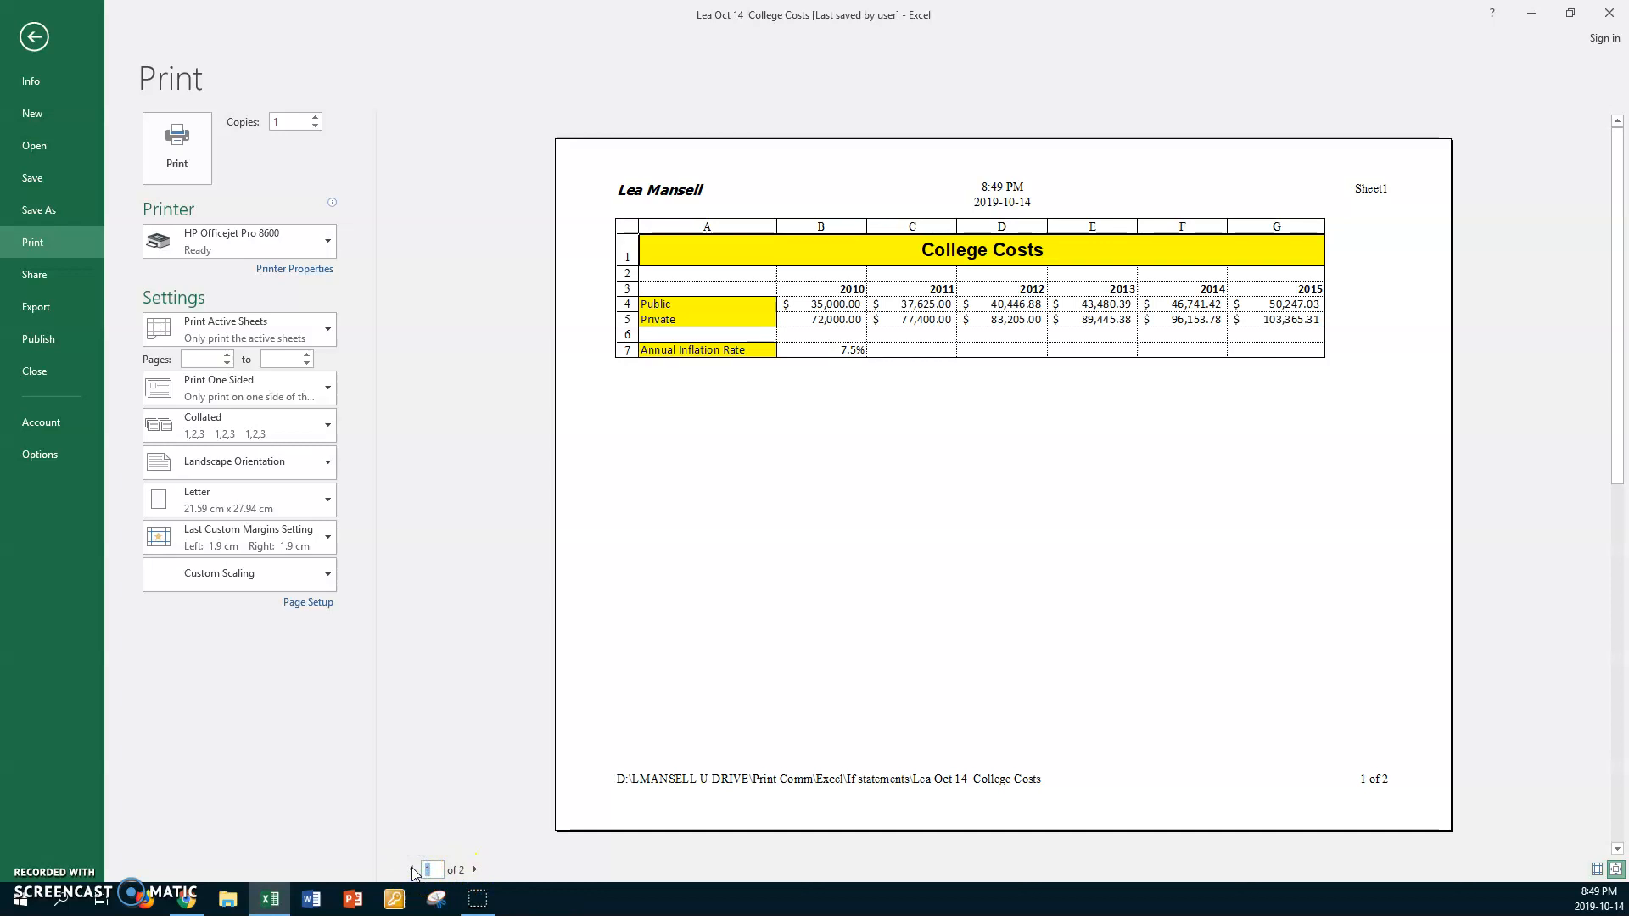
Set the comments to print as displayed on sheet in Page Setup and return to the worksheet
left_click(306, 603)
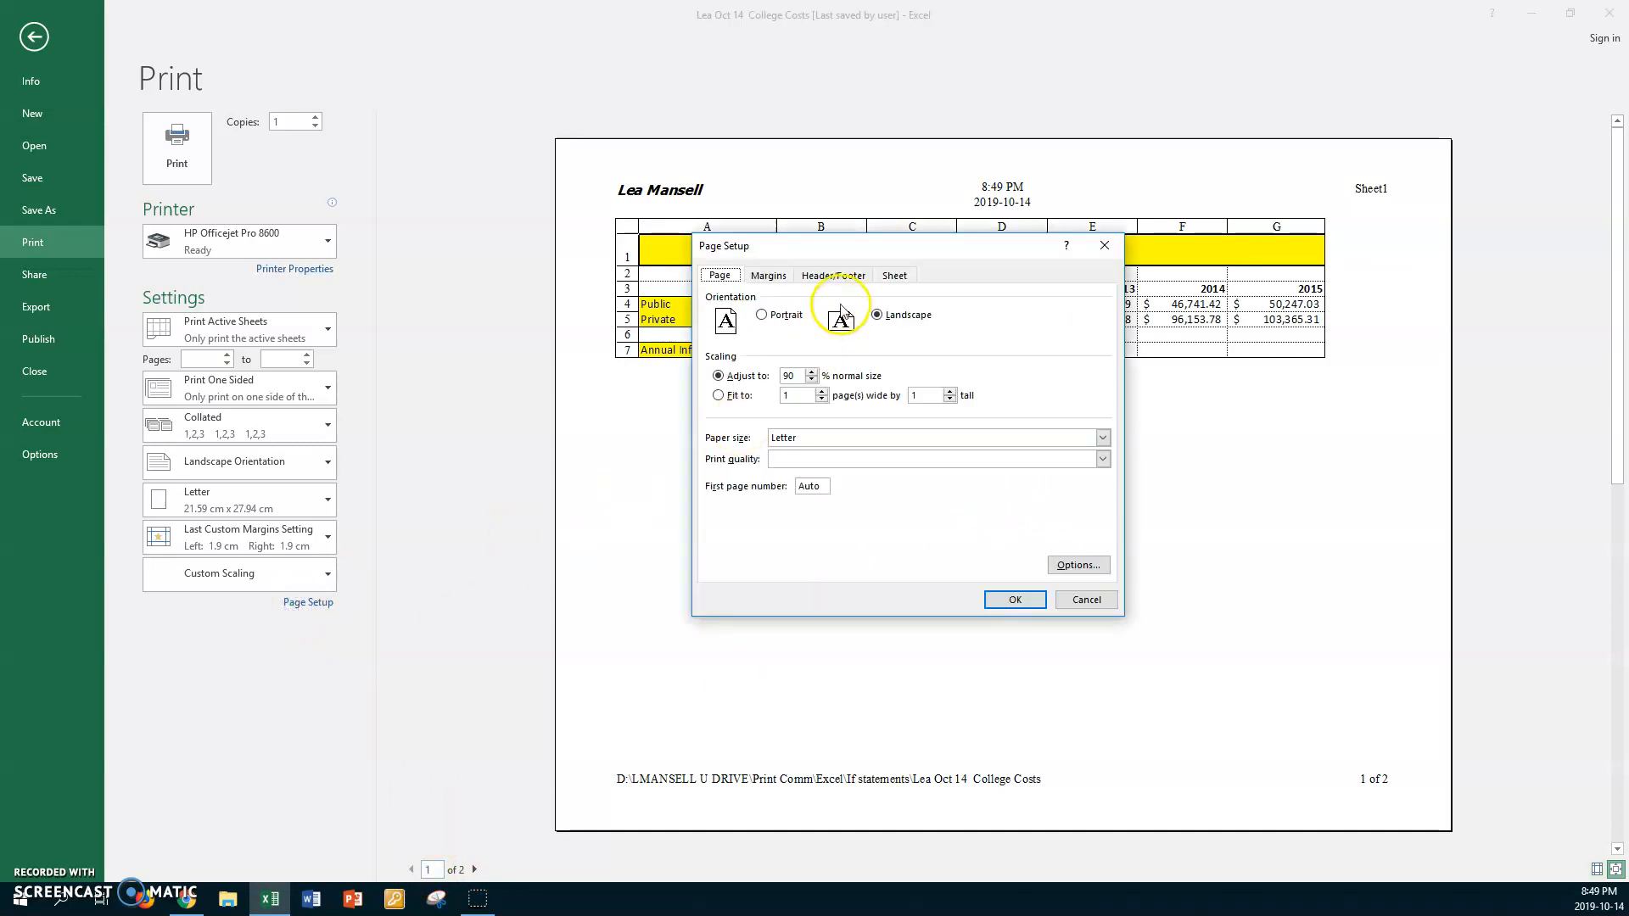
left_click(900, 280)
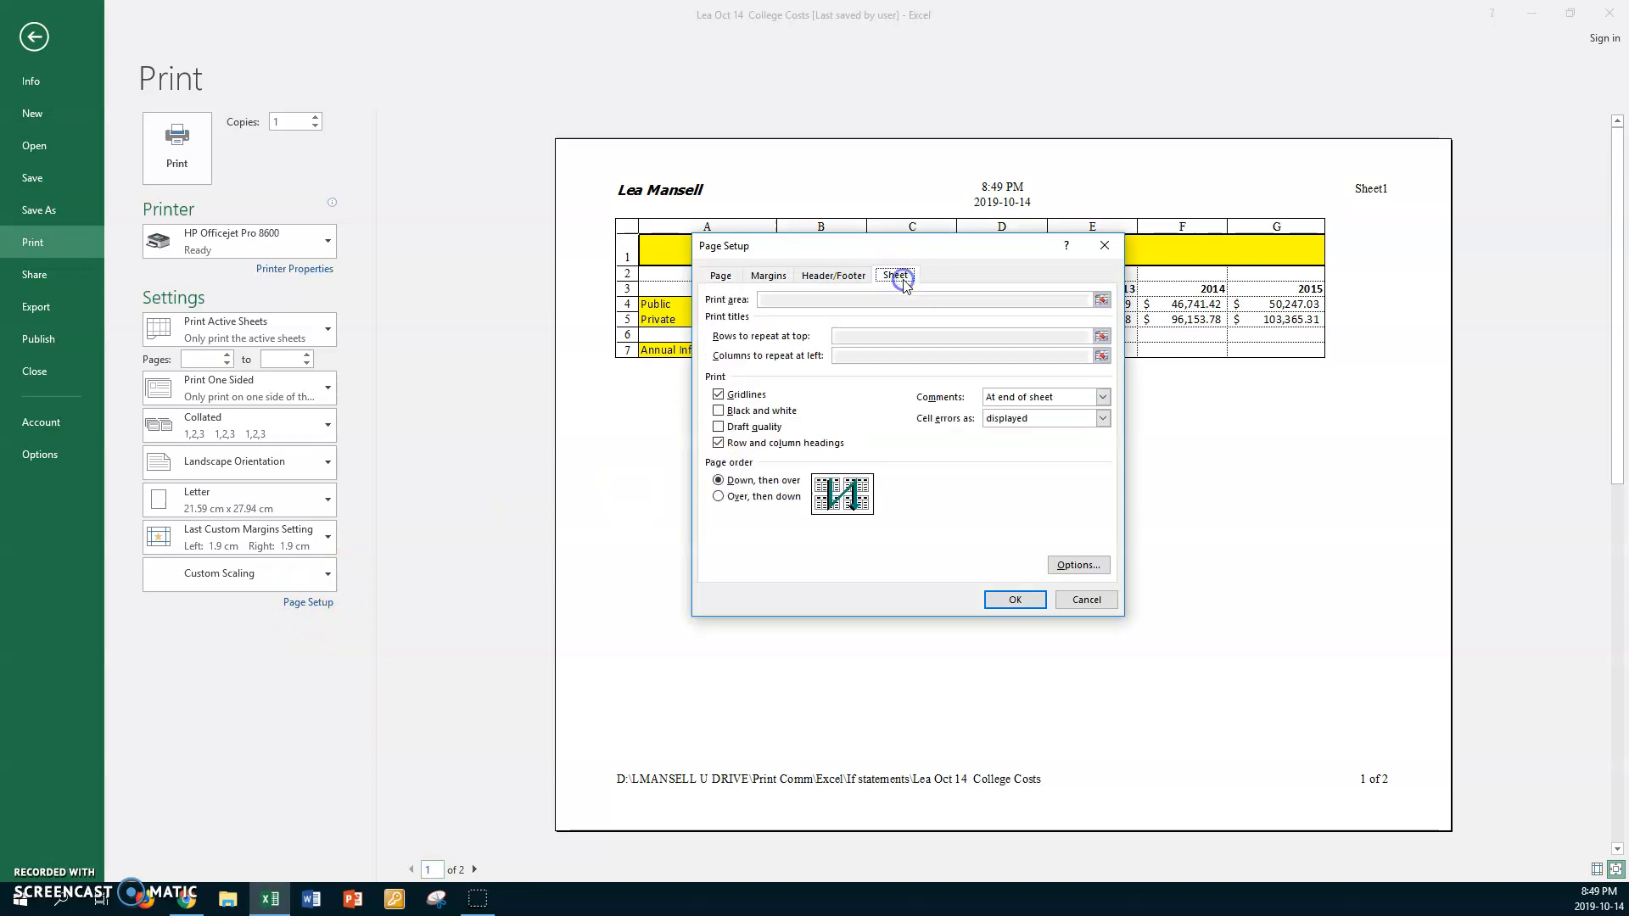
left_click(1103, 397)
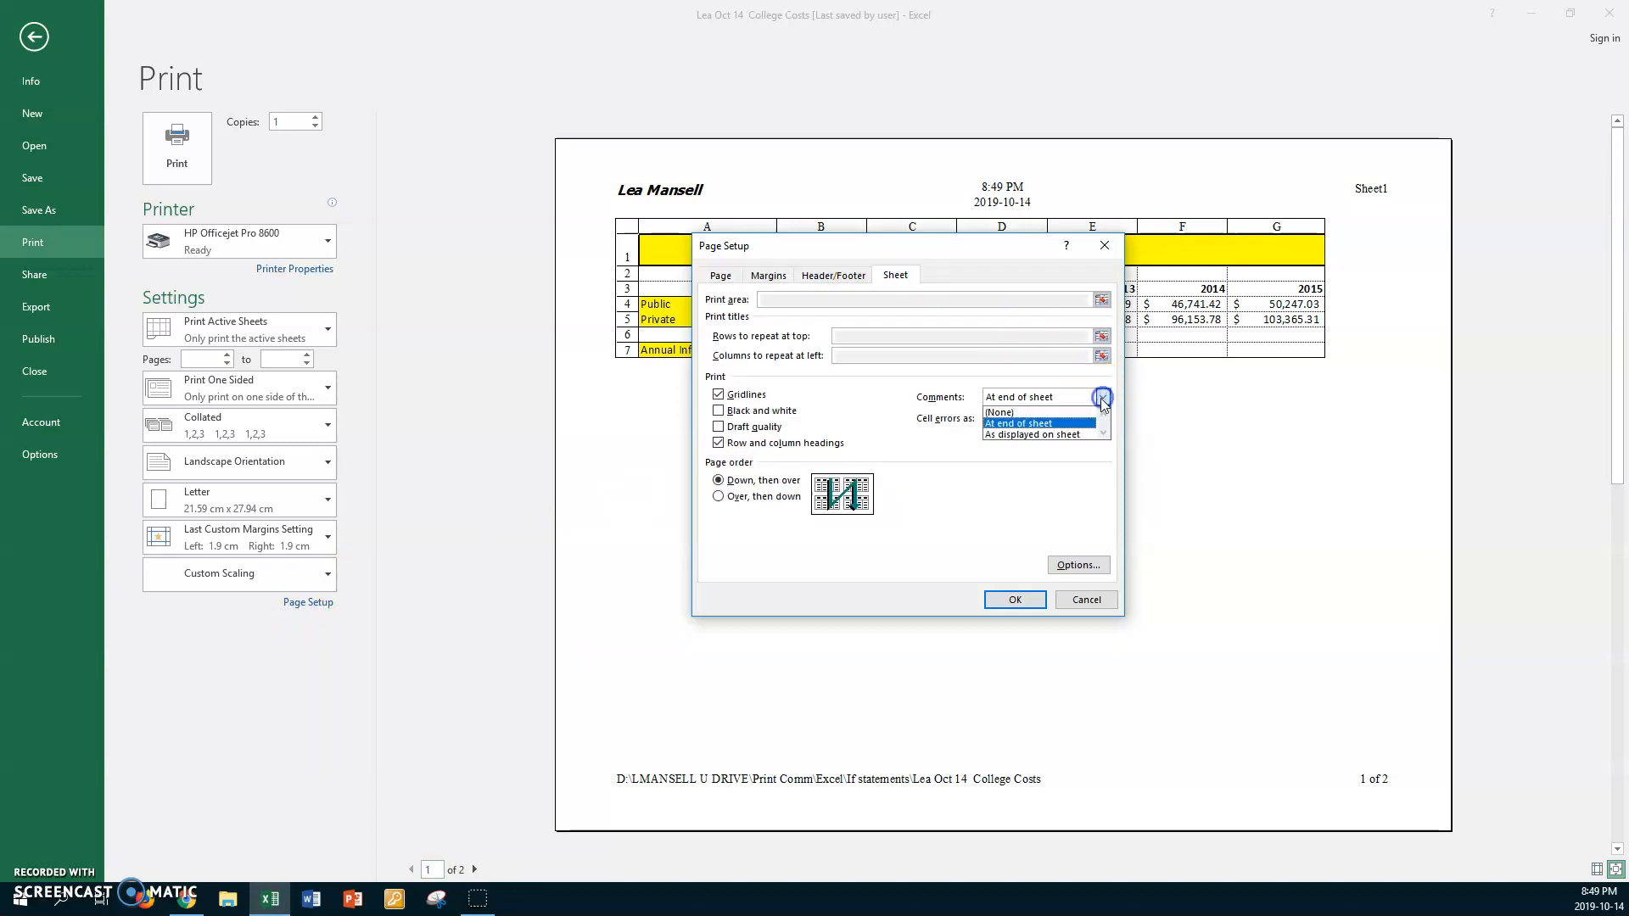
left_click(1057, 435)
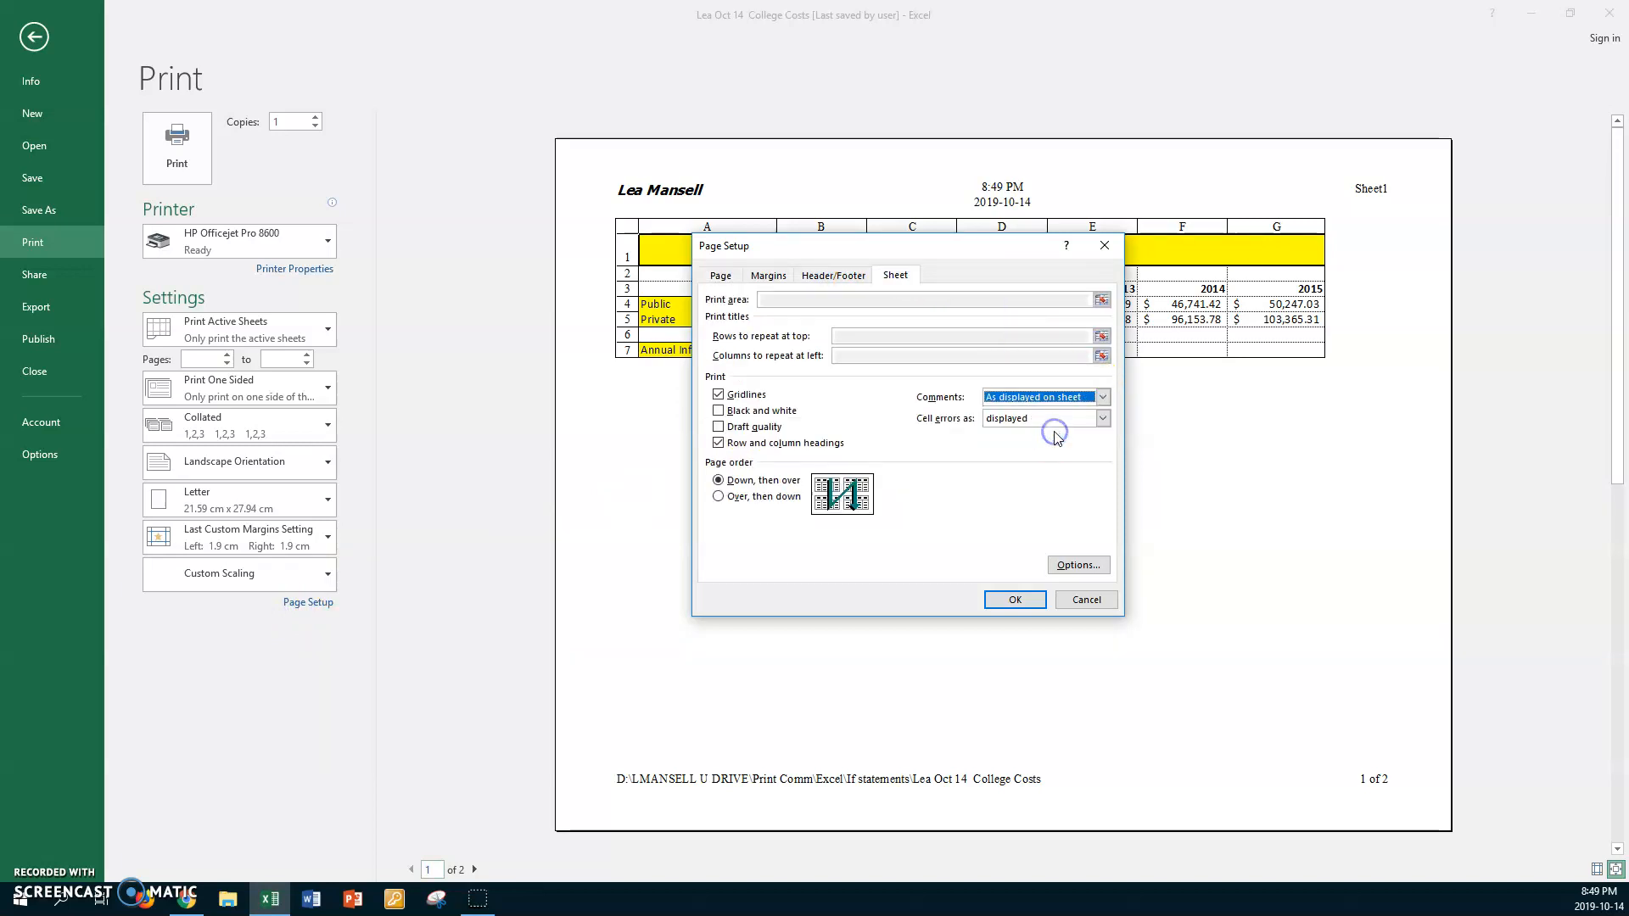
left_click(1014, 602)
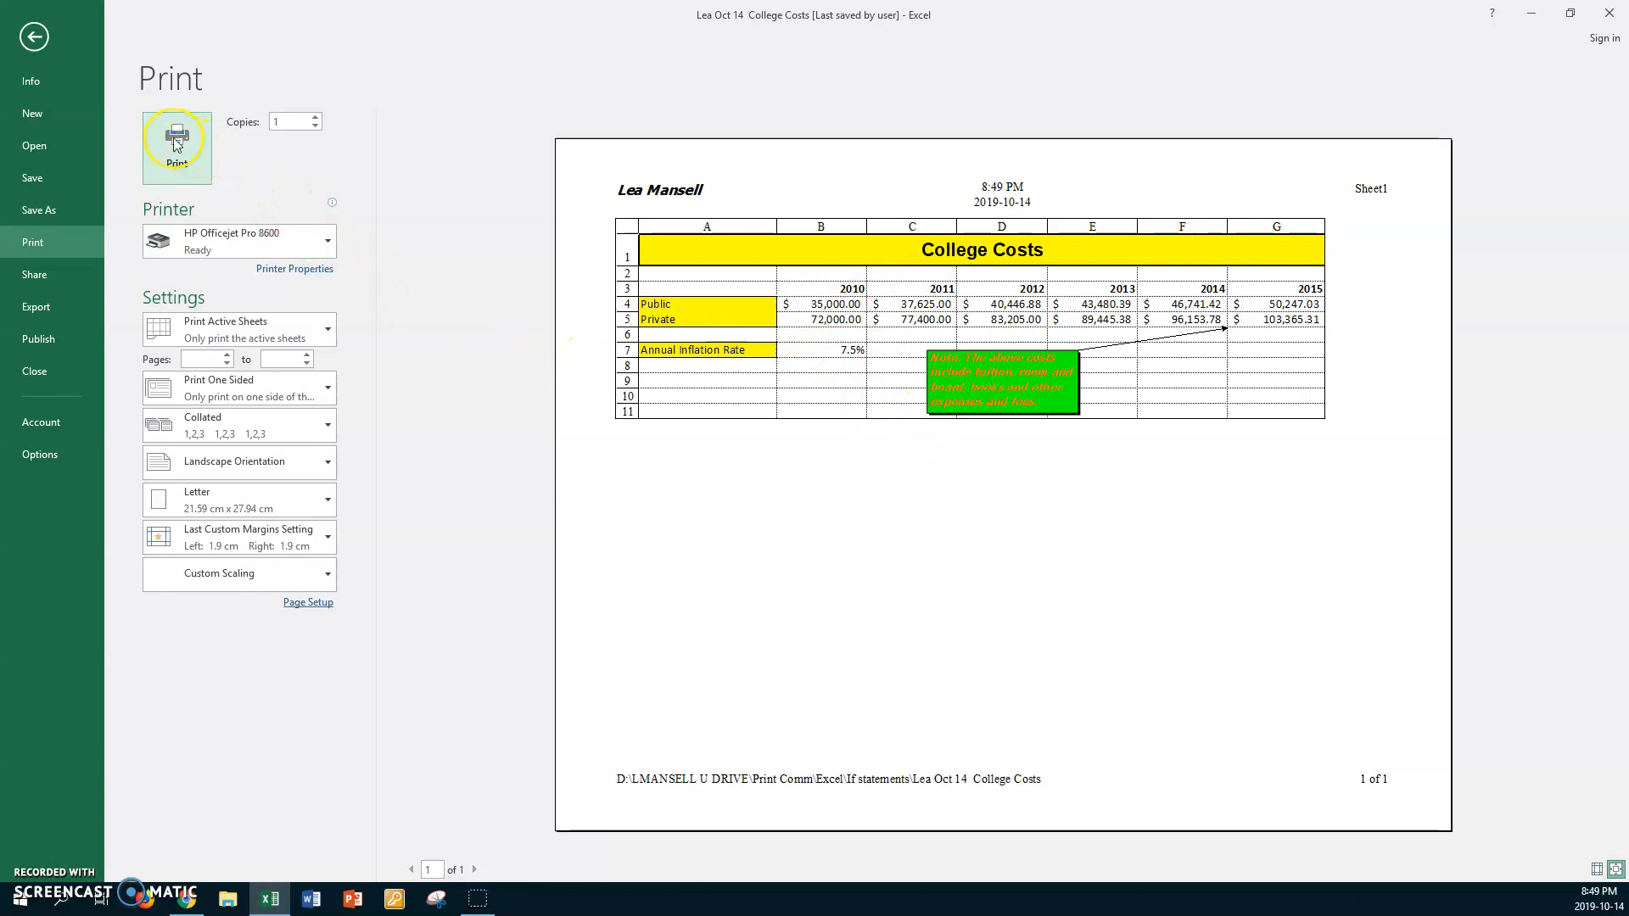
left_click(37, 36)
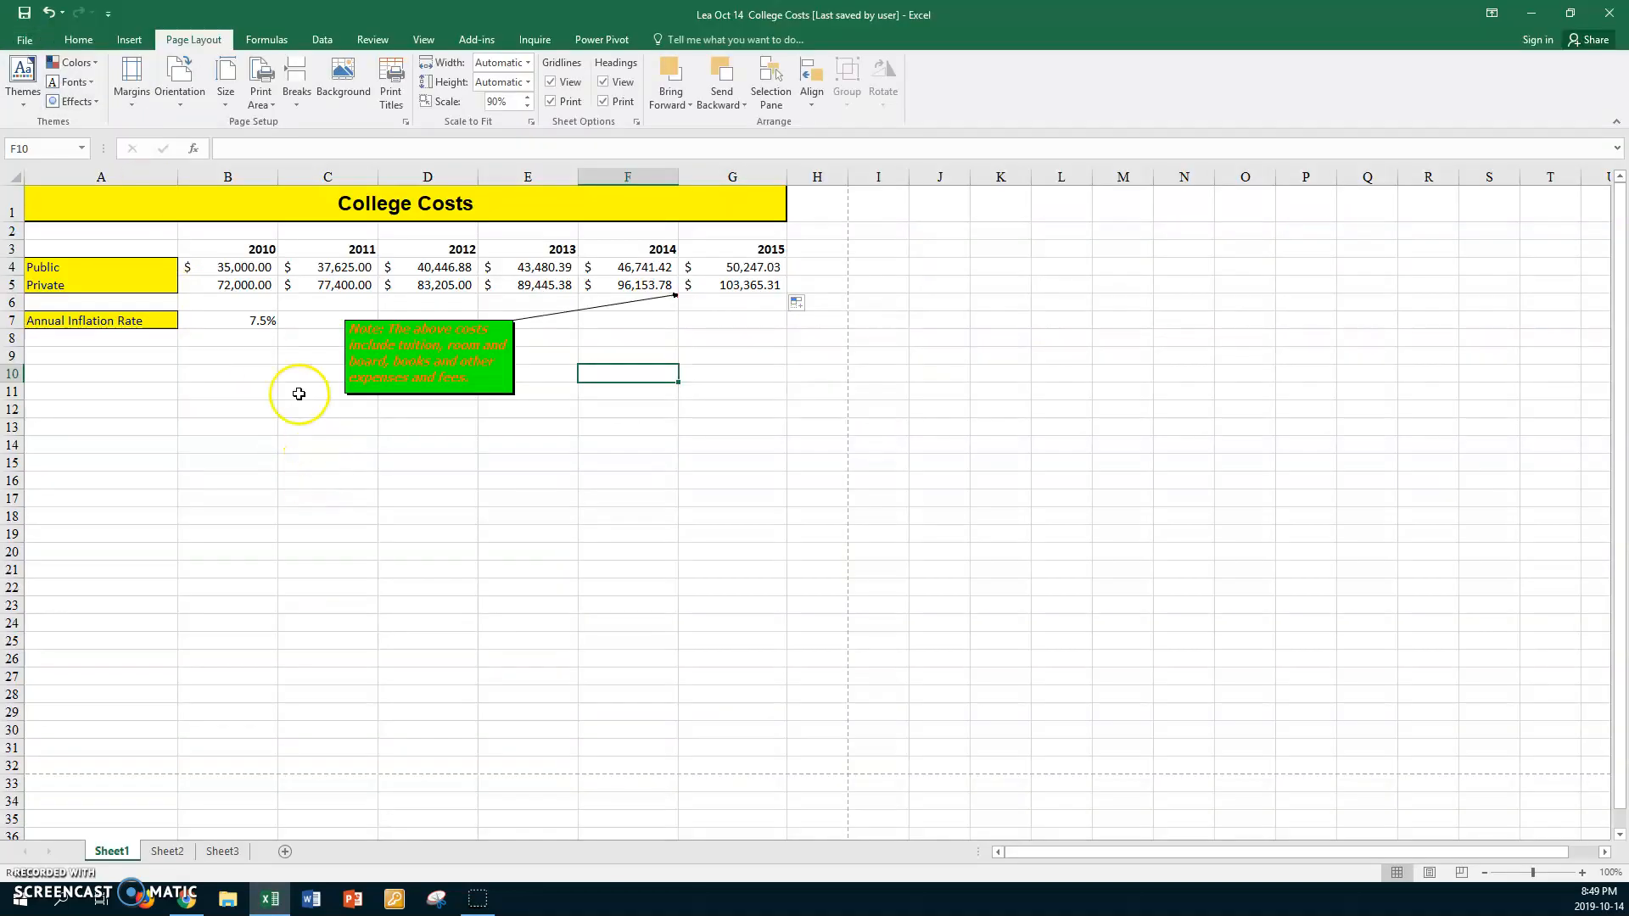
left_click(260, 374)
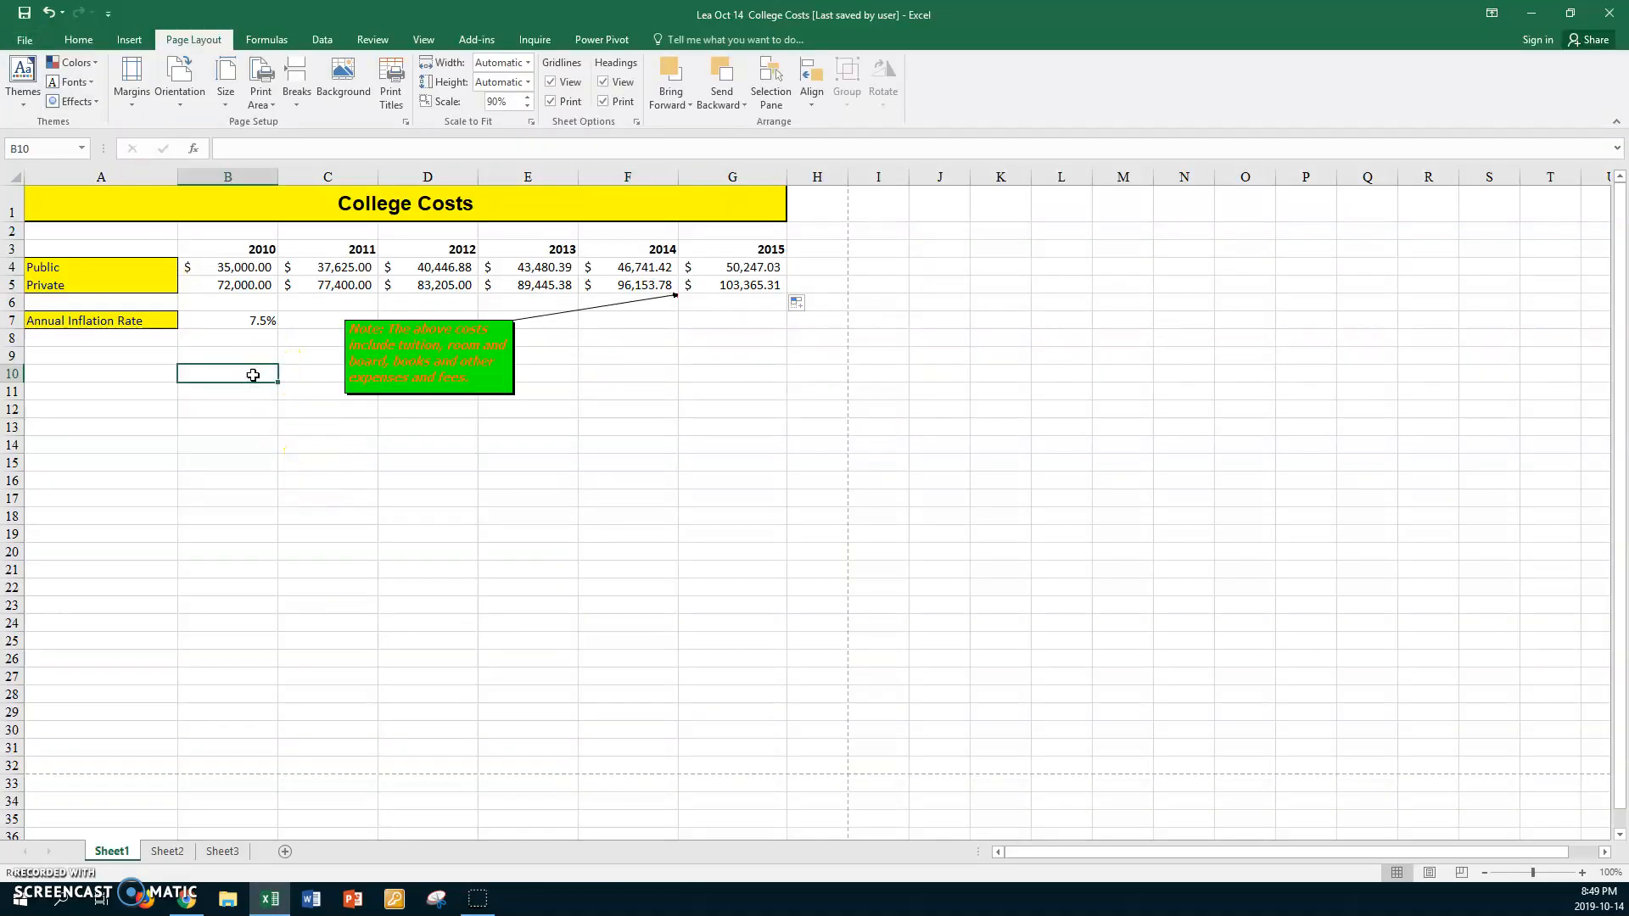